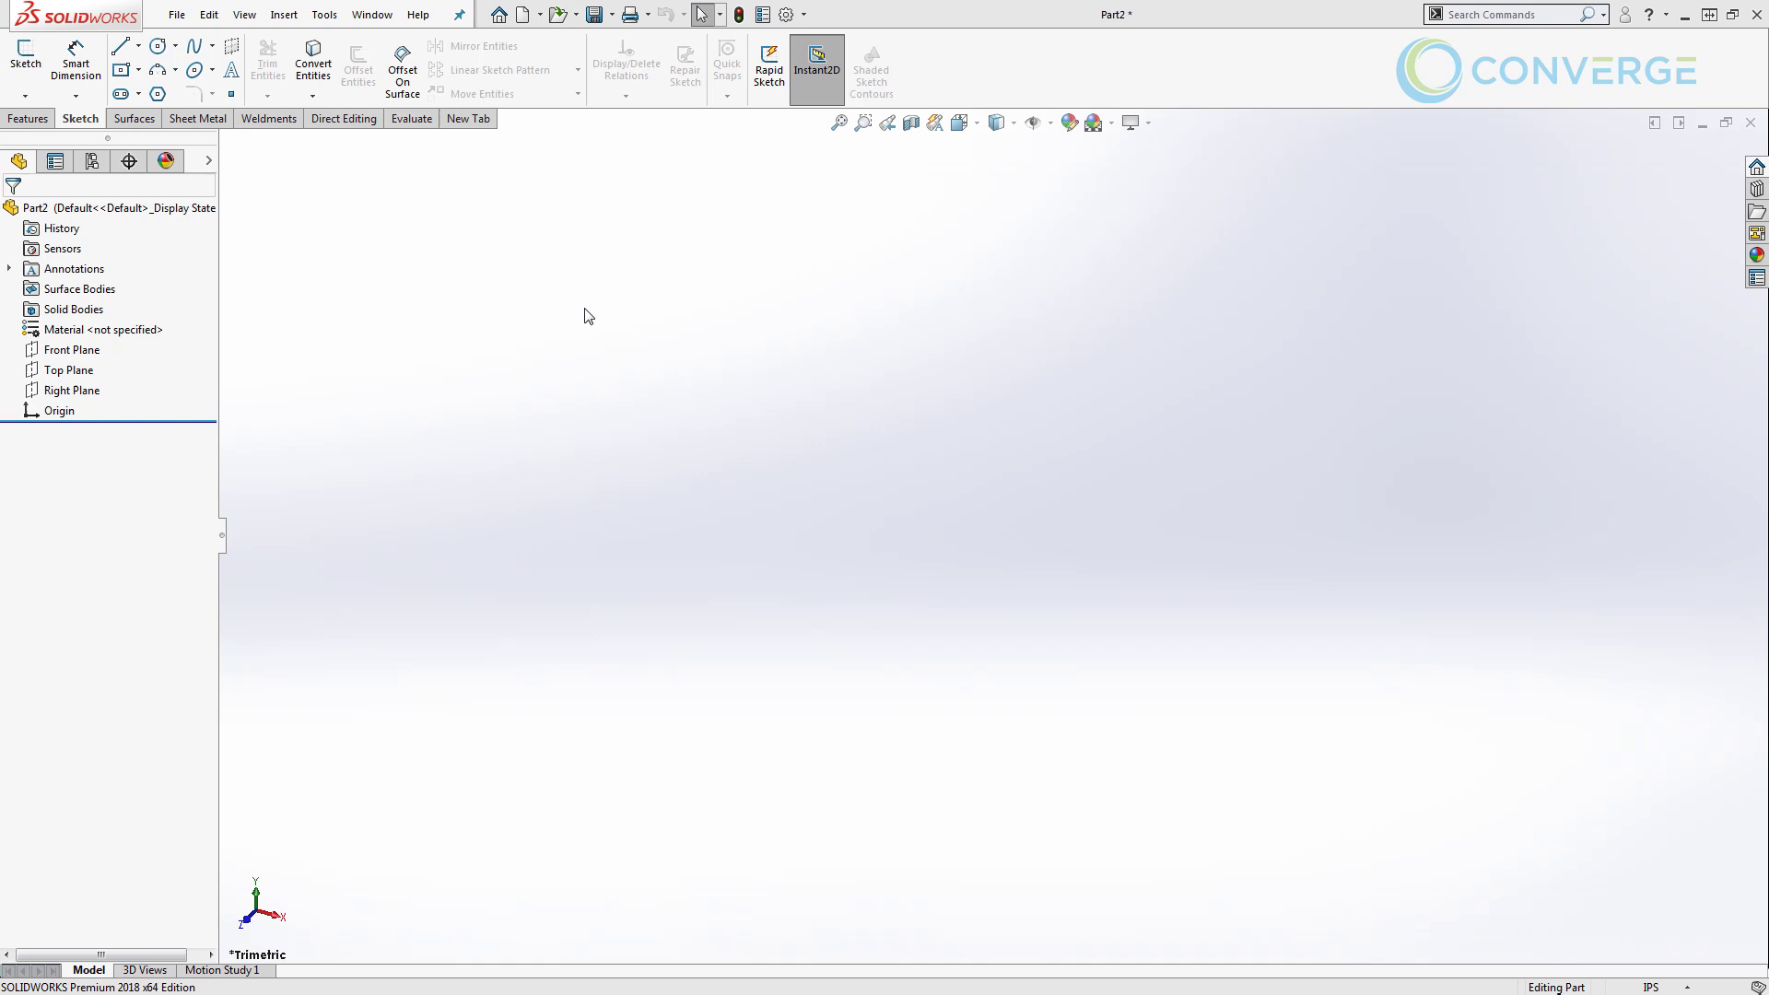
Open the Equations manager and cycle through Equation, Sketch Equation and Dimension views.
click(325, 14)
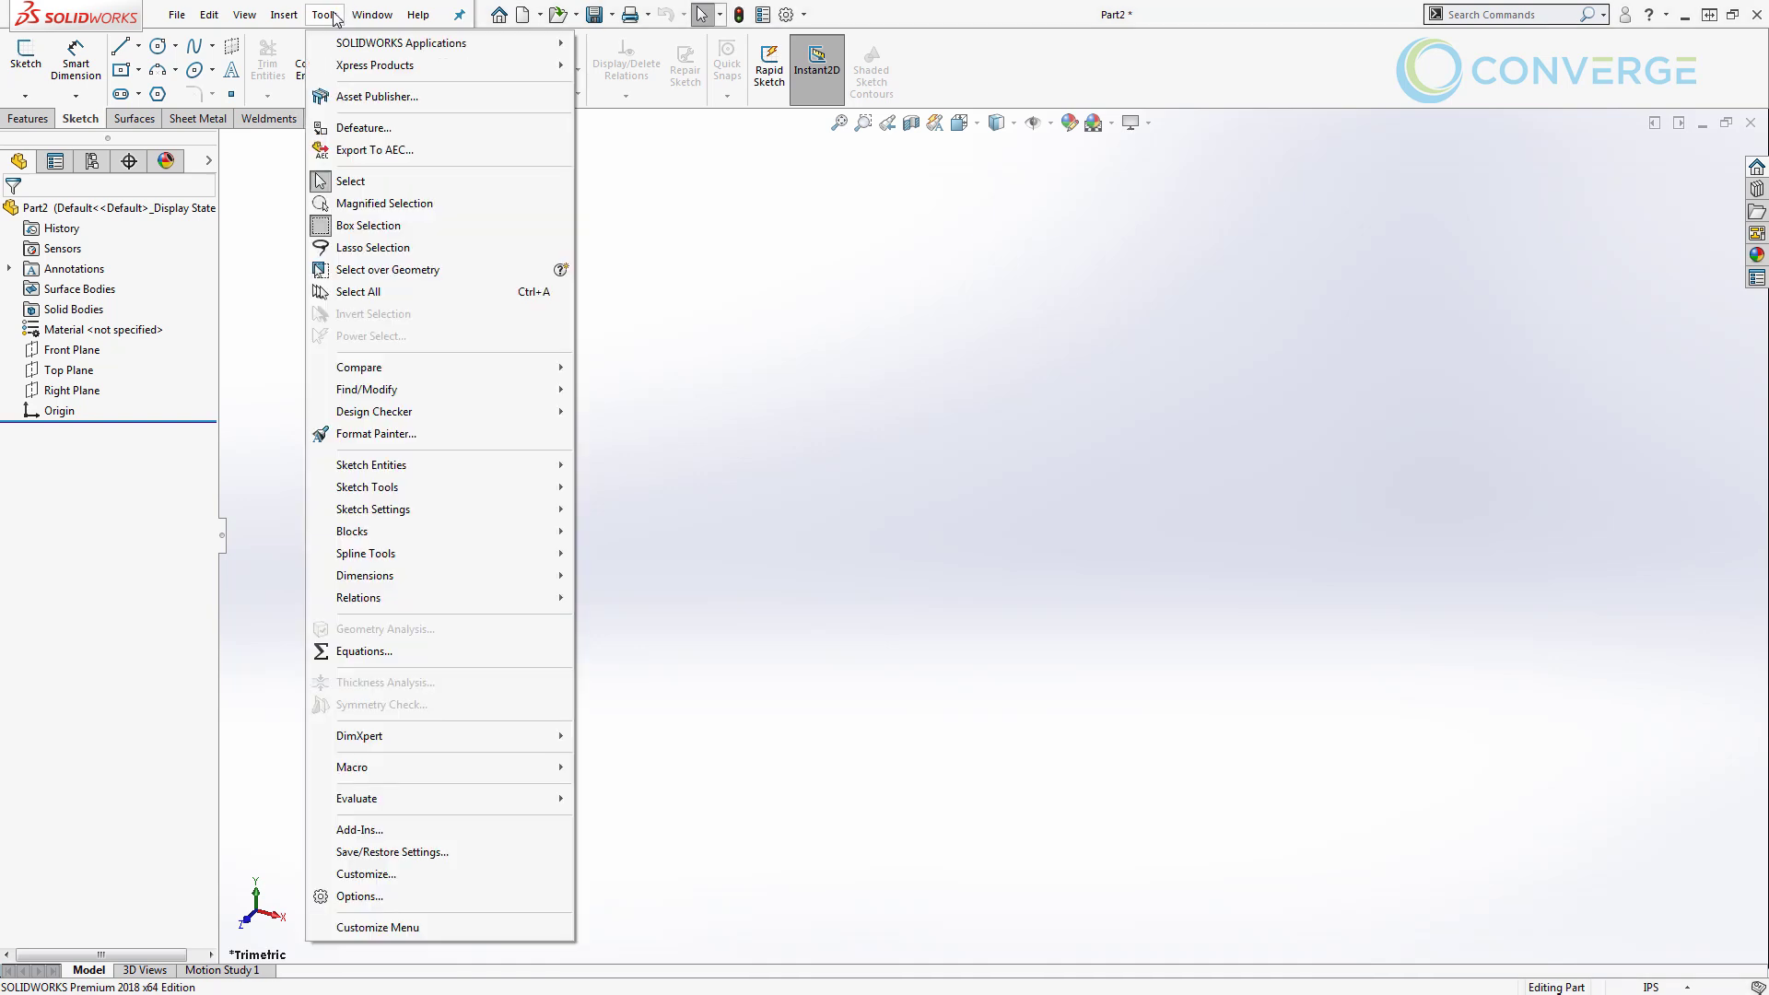
click(364, 650)
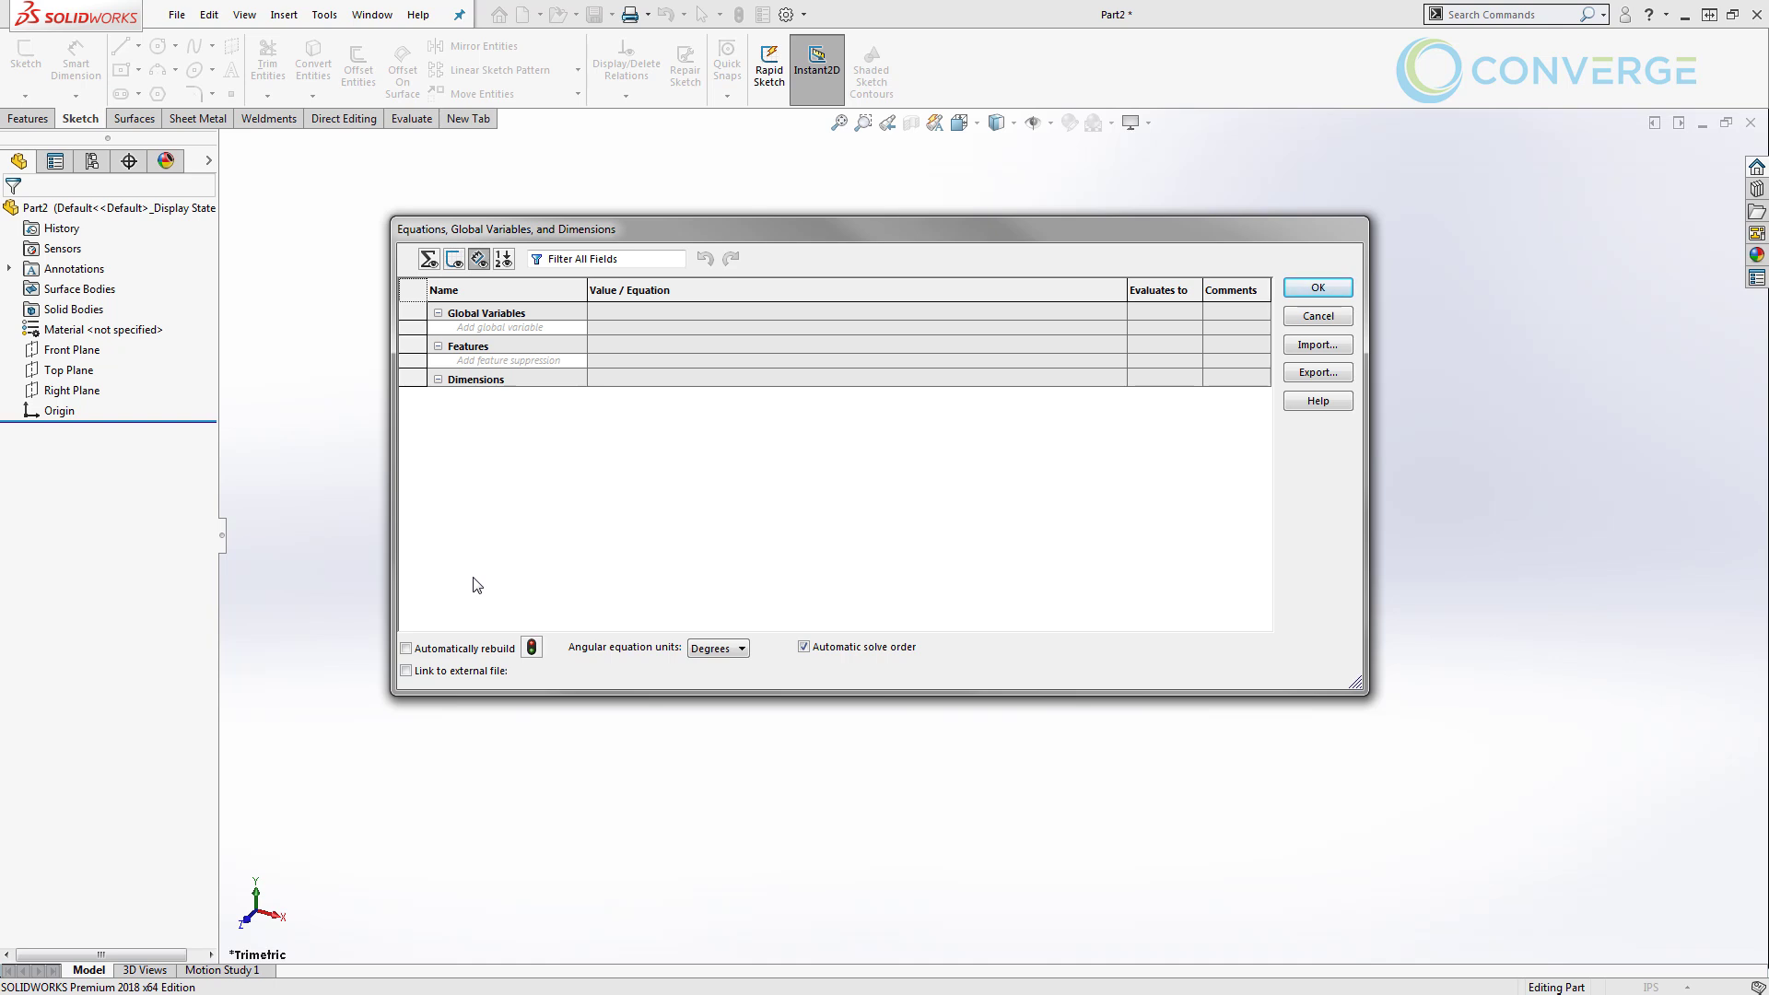
click(430, 259)
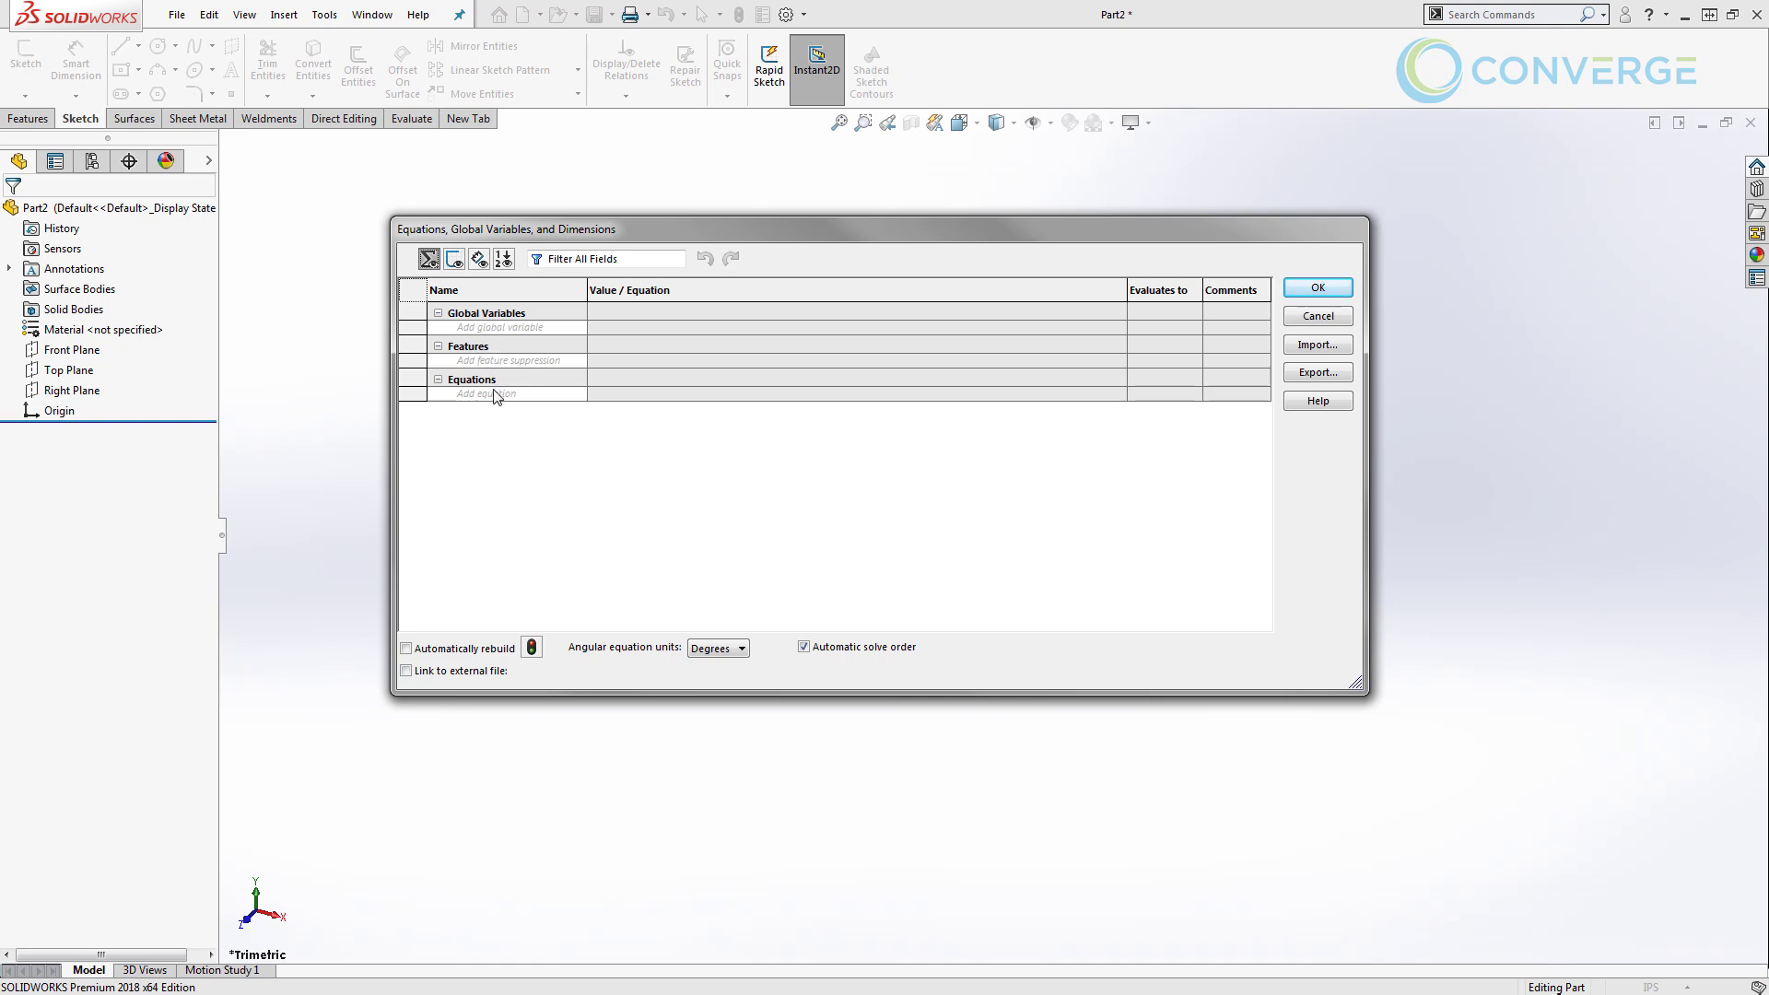
click(453, 259)
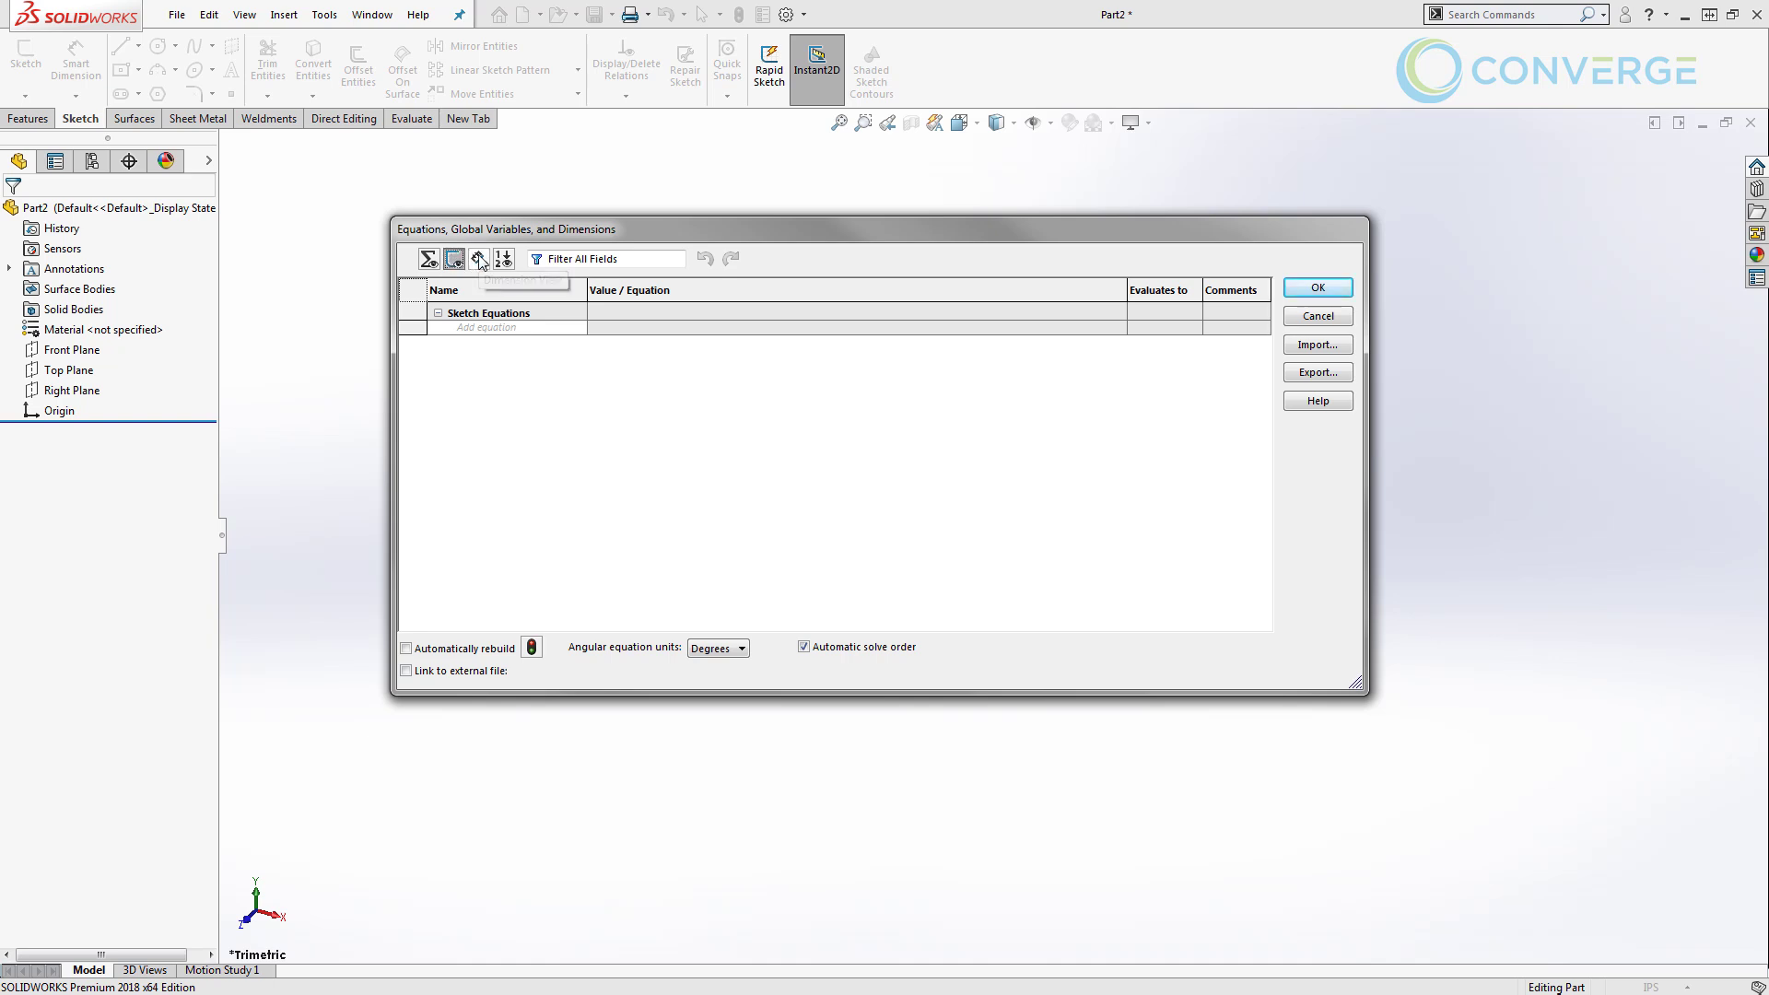
click(479, 260)
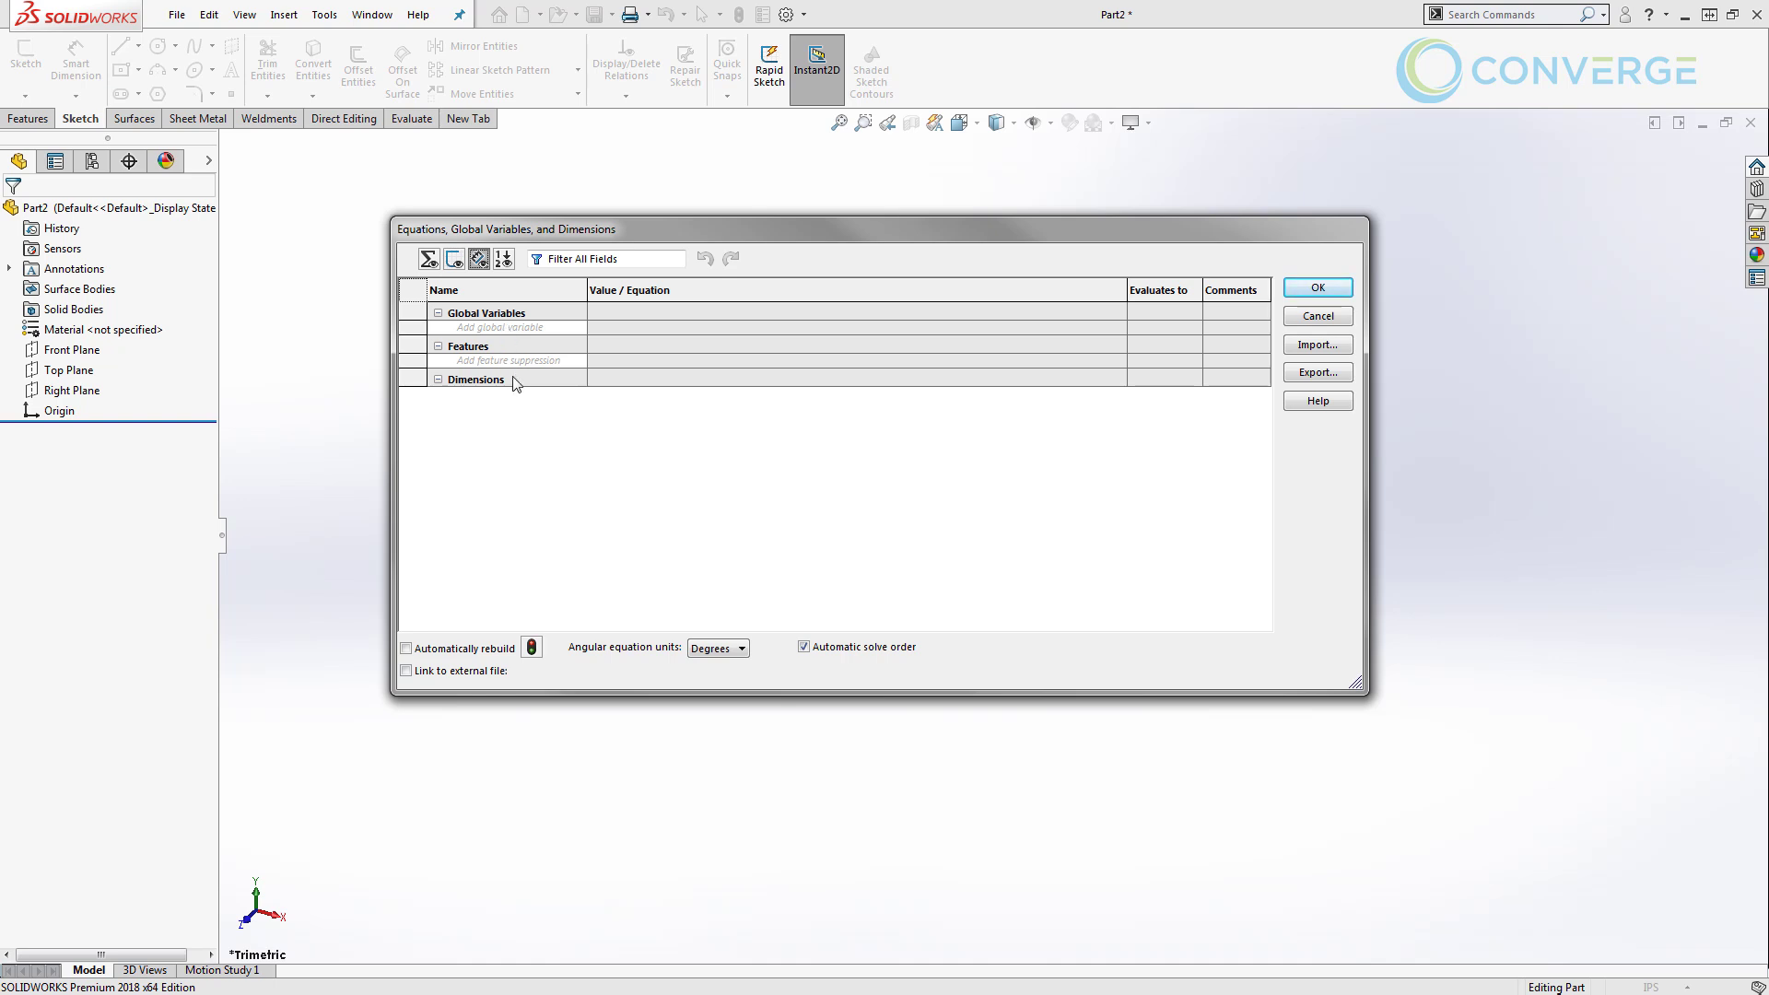
Add the global variable BoxWidth with a value of 10.
click(480, 261)
click(484, 329)
text(BoxWidth)
key(Tab)
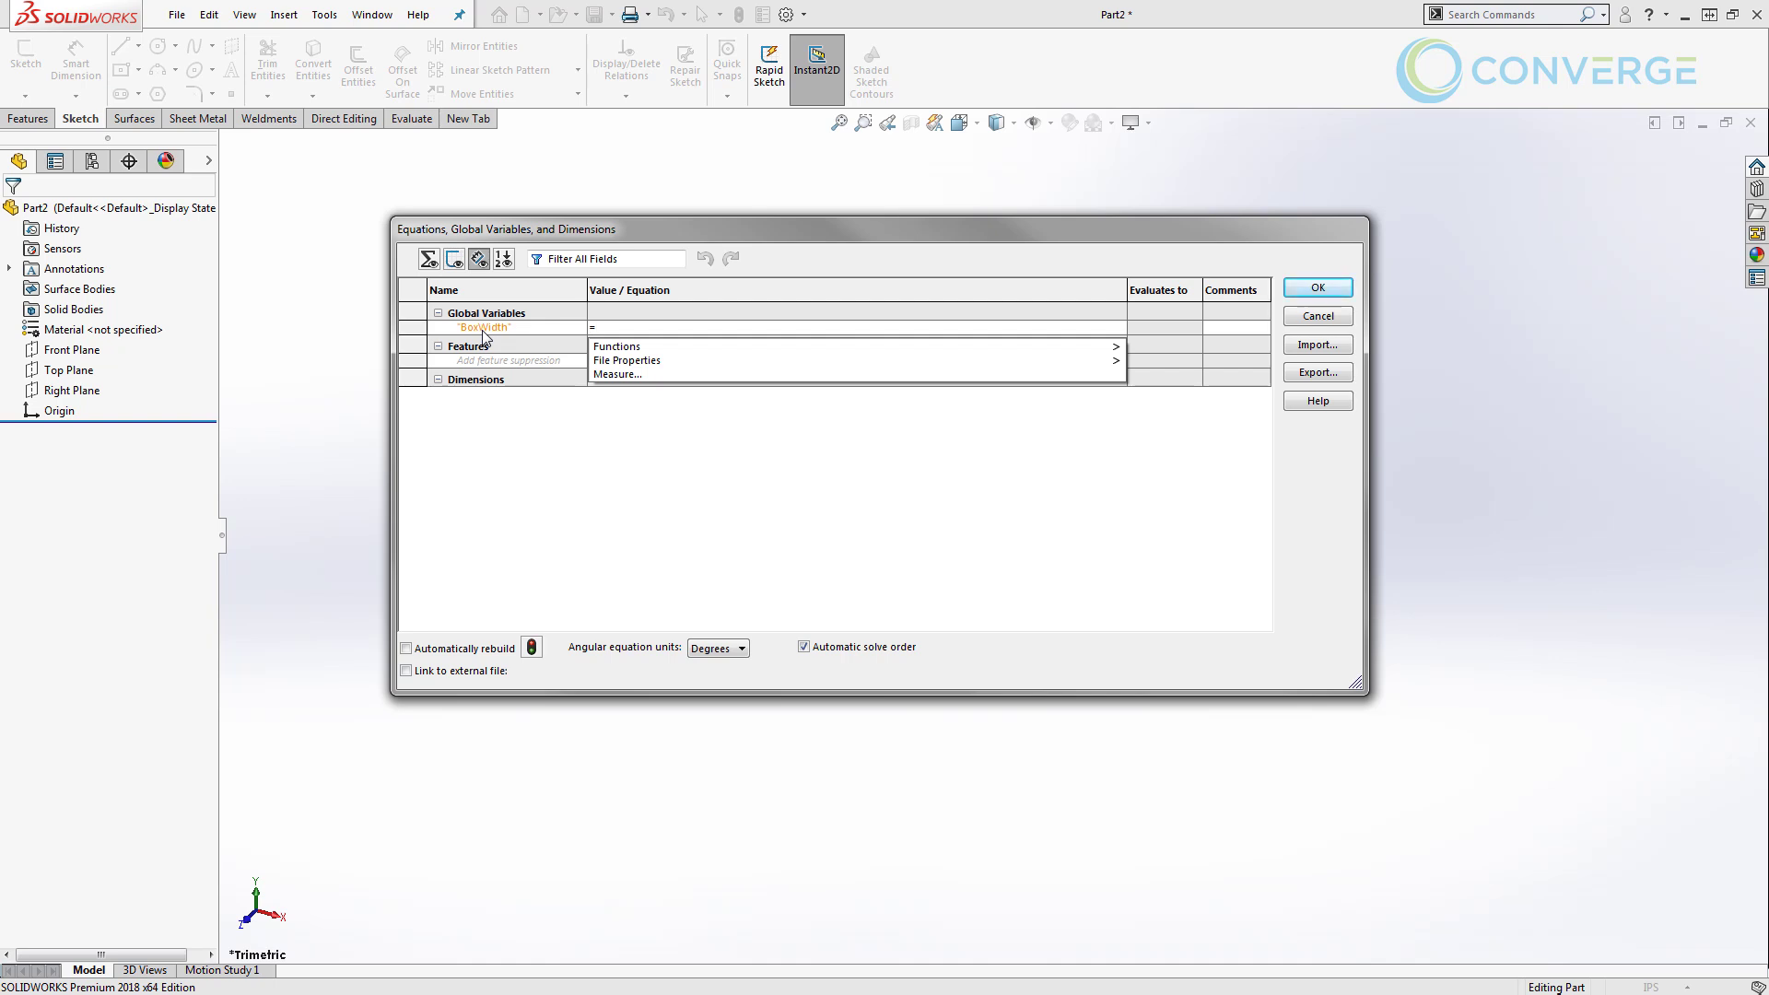
mouse_move(626, 351)
text(10)
key(Tab)
key(Tab)
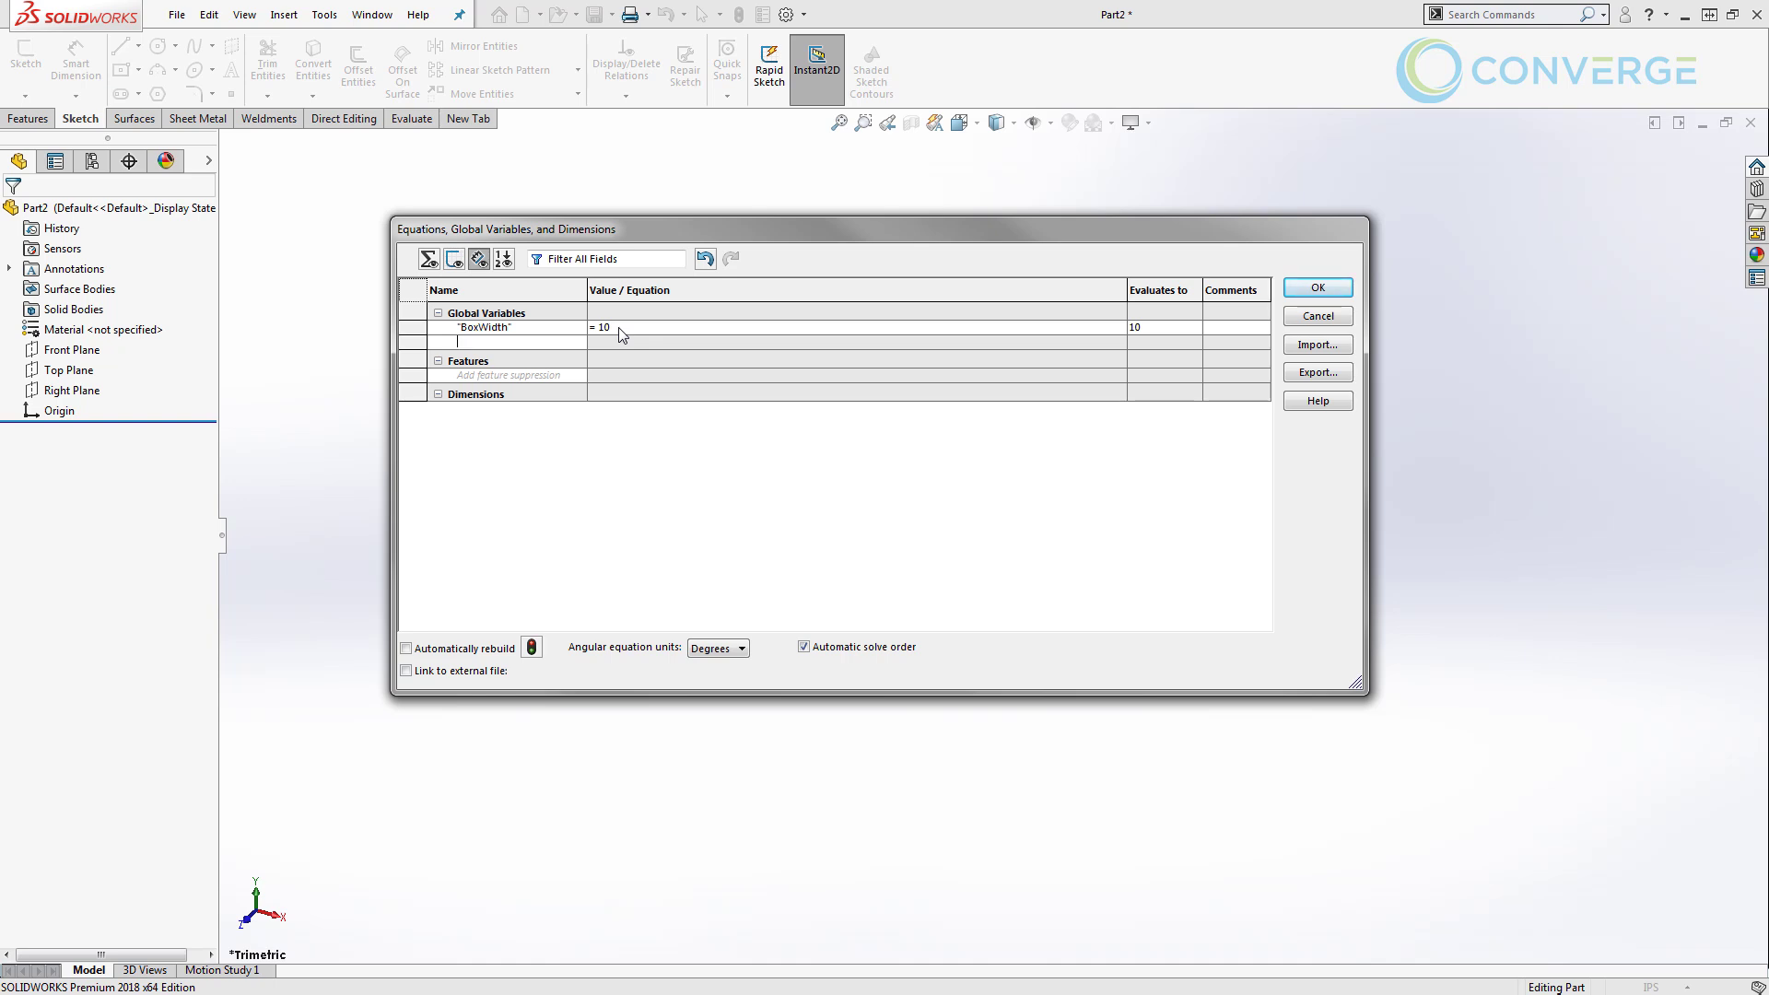
Add global variables BoxLength = 5 and BoxThickness = 1.
text(BoxLength)
key(Tab)
text(5)
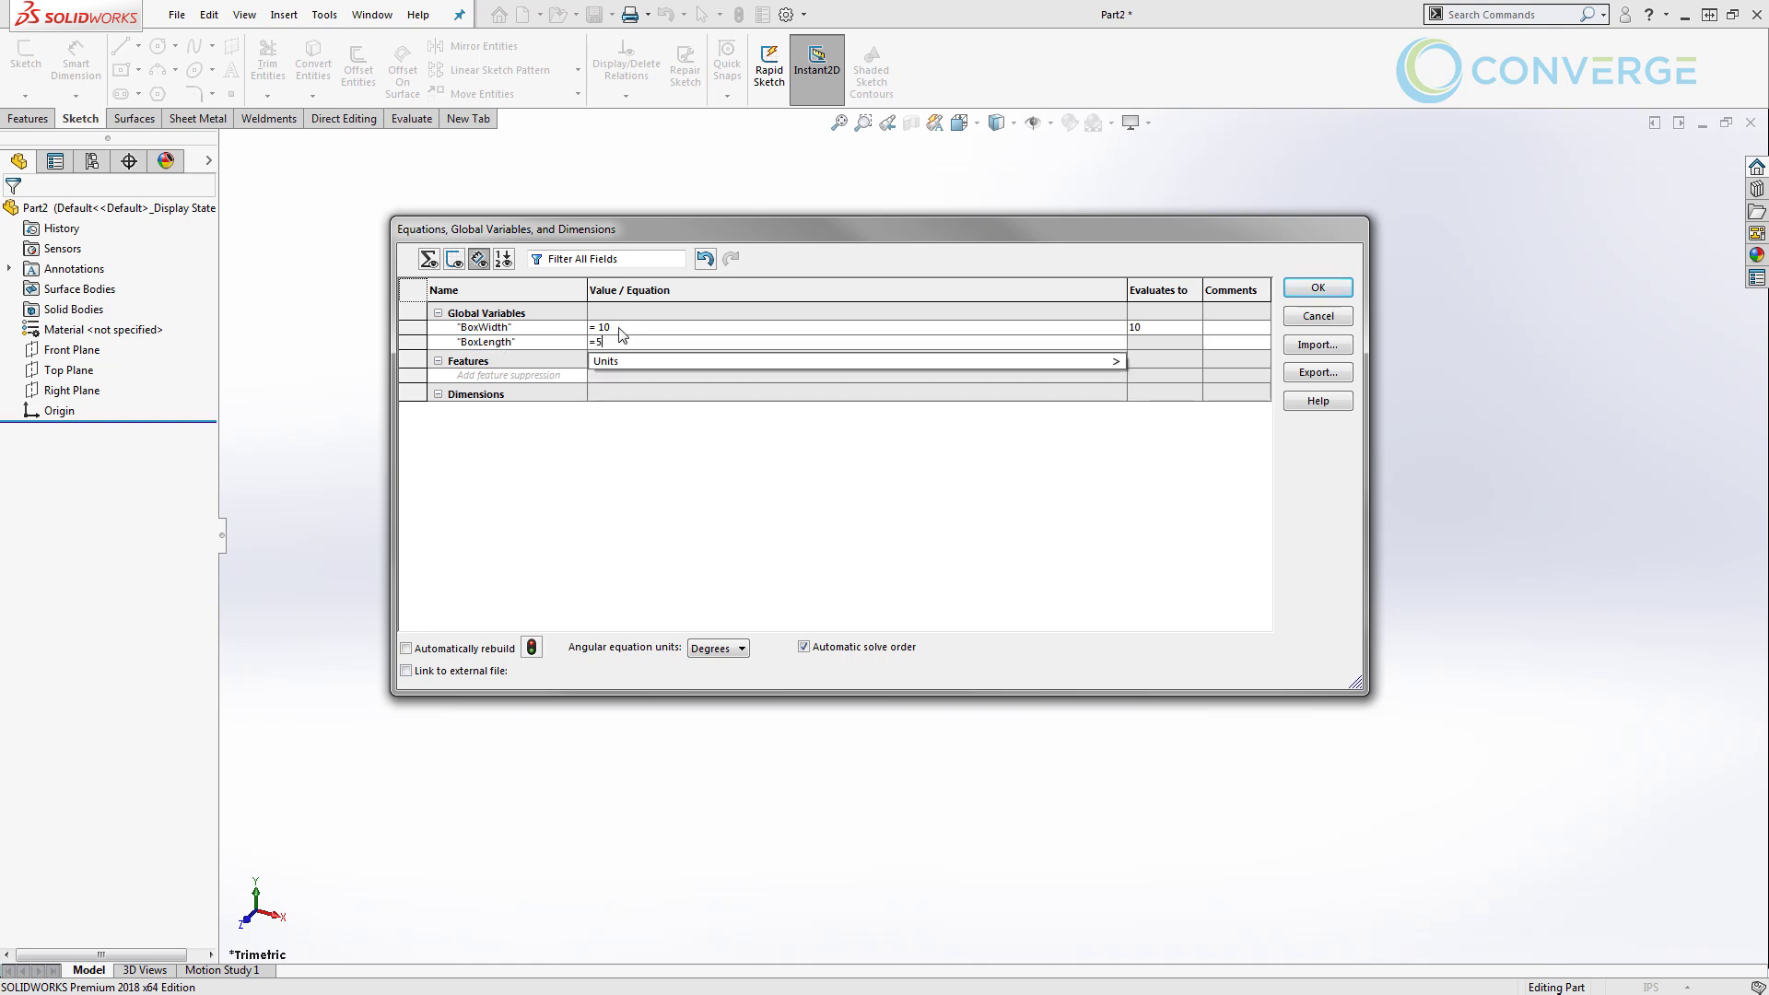
key(Return)
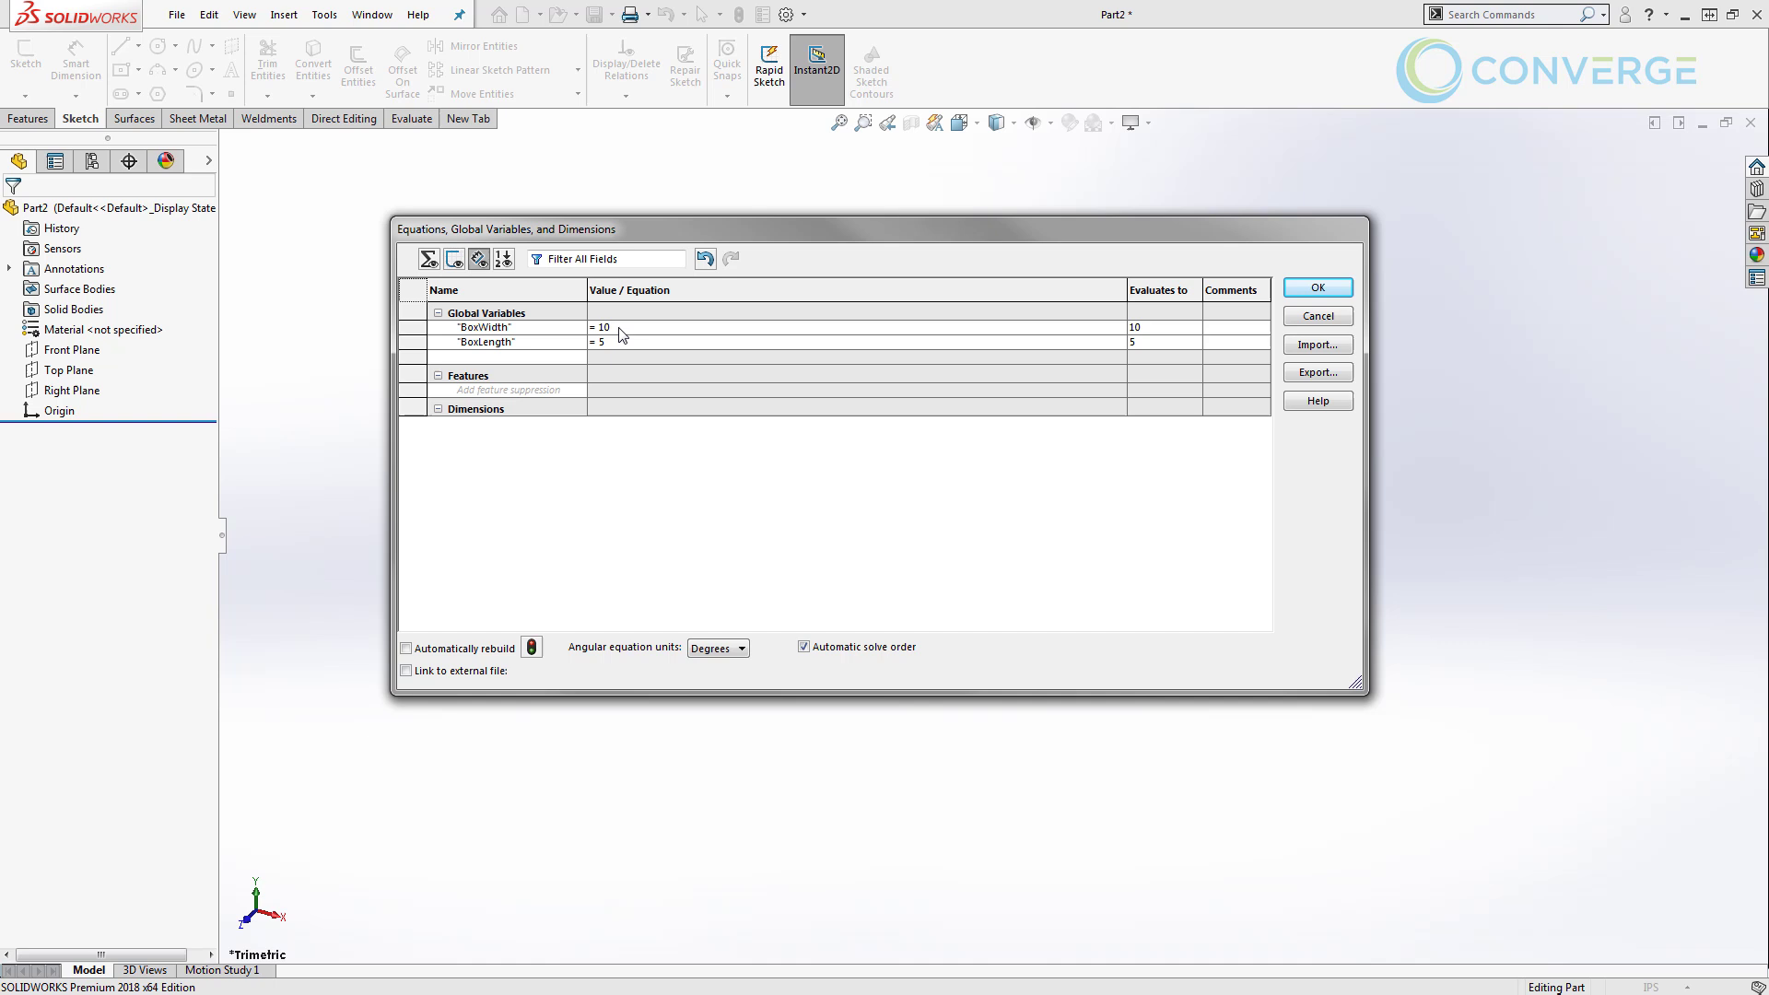
text(BoxThickness)
key(Tab)
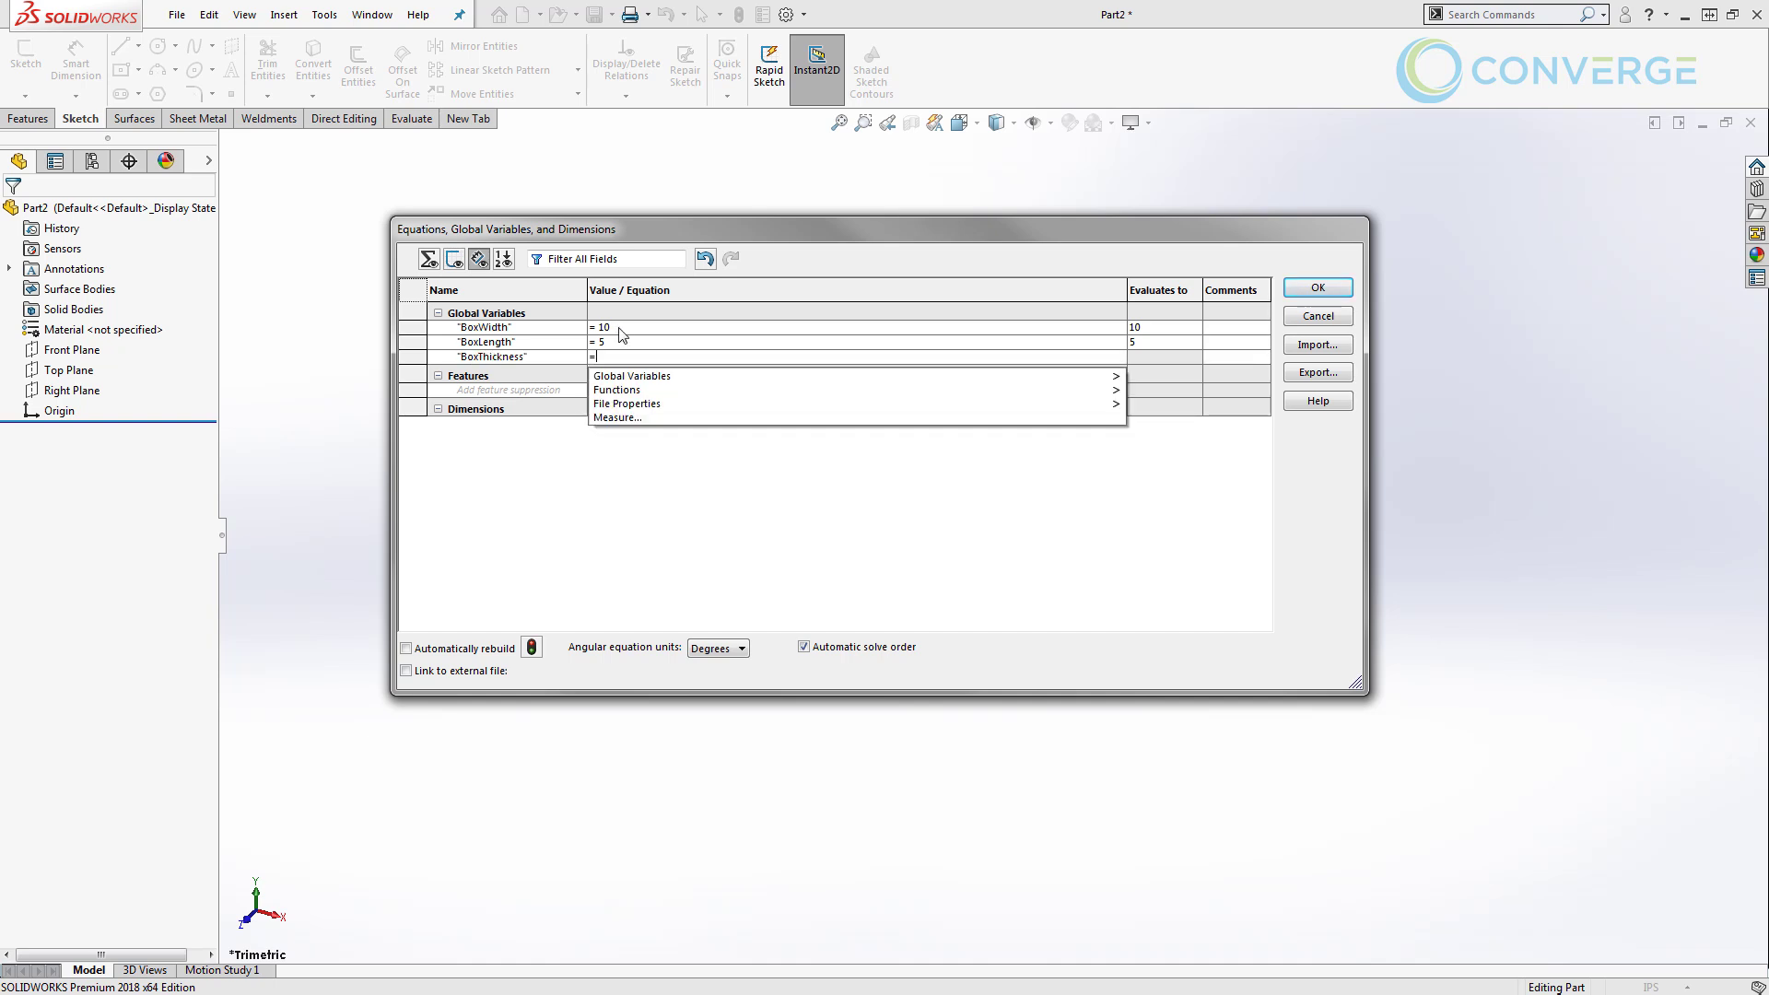
text(1)
key(Tab)
key(Tab)
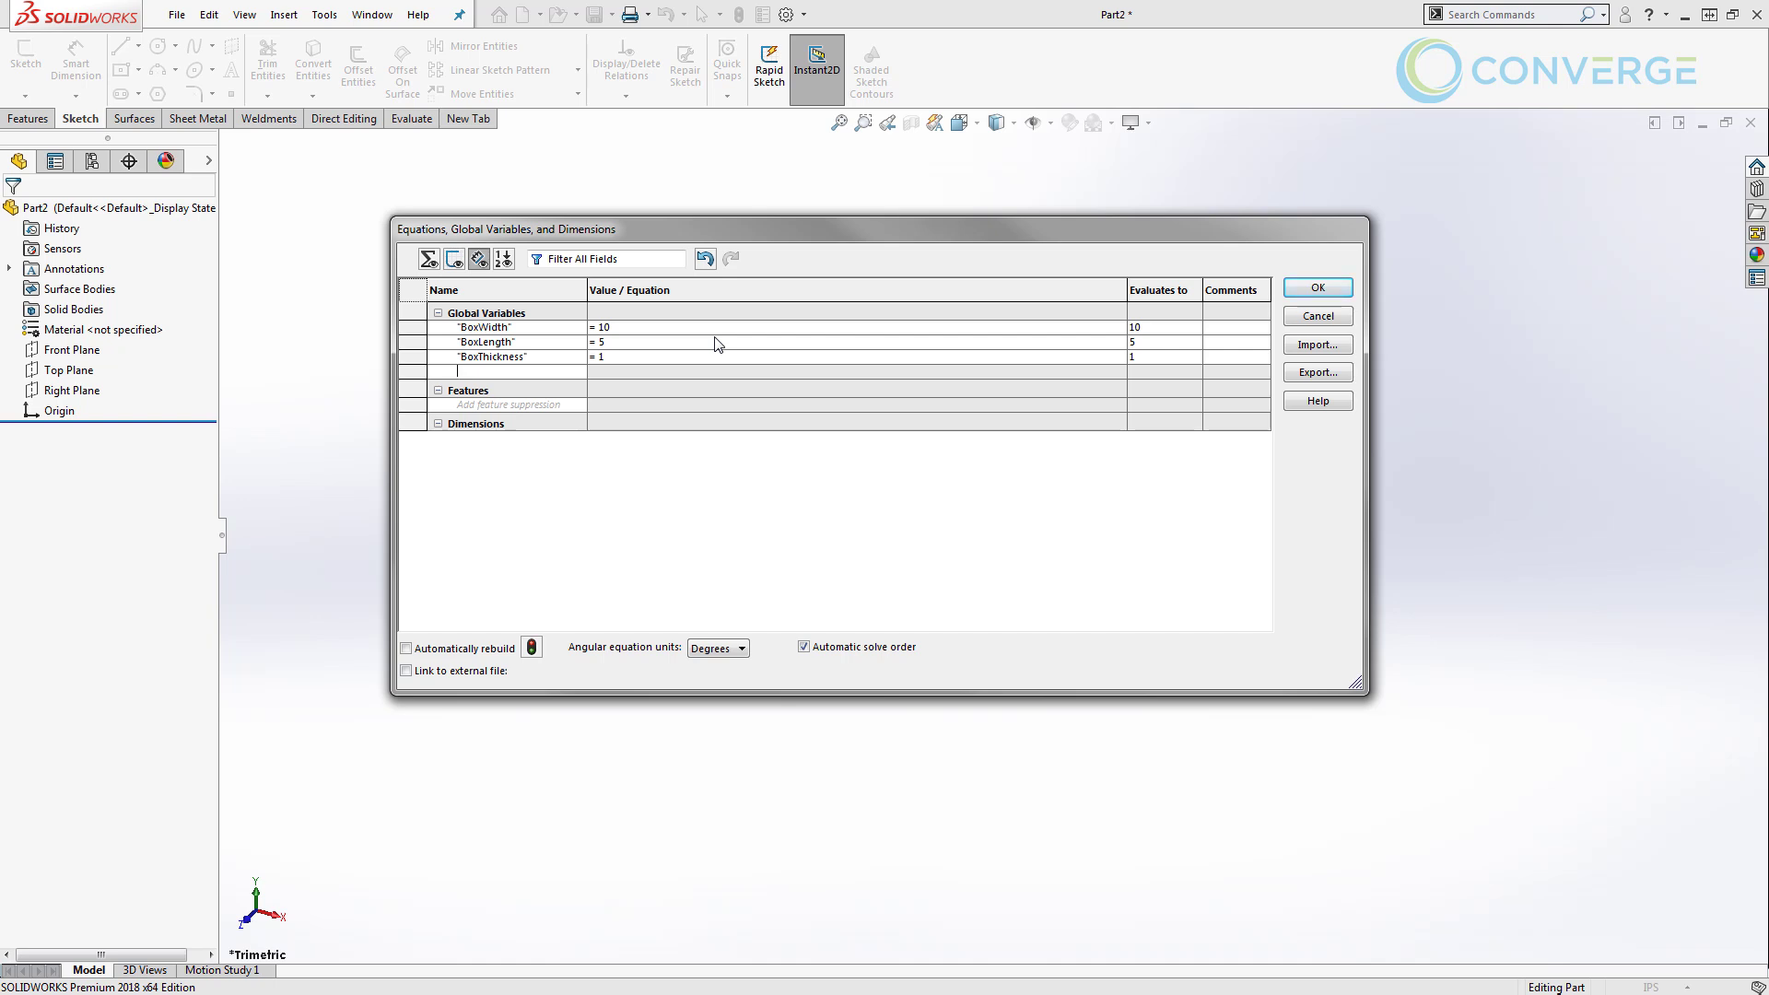
Save the three global variables and inspect the new Equations folder in the tree.
click(1331, 291)
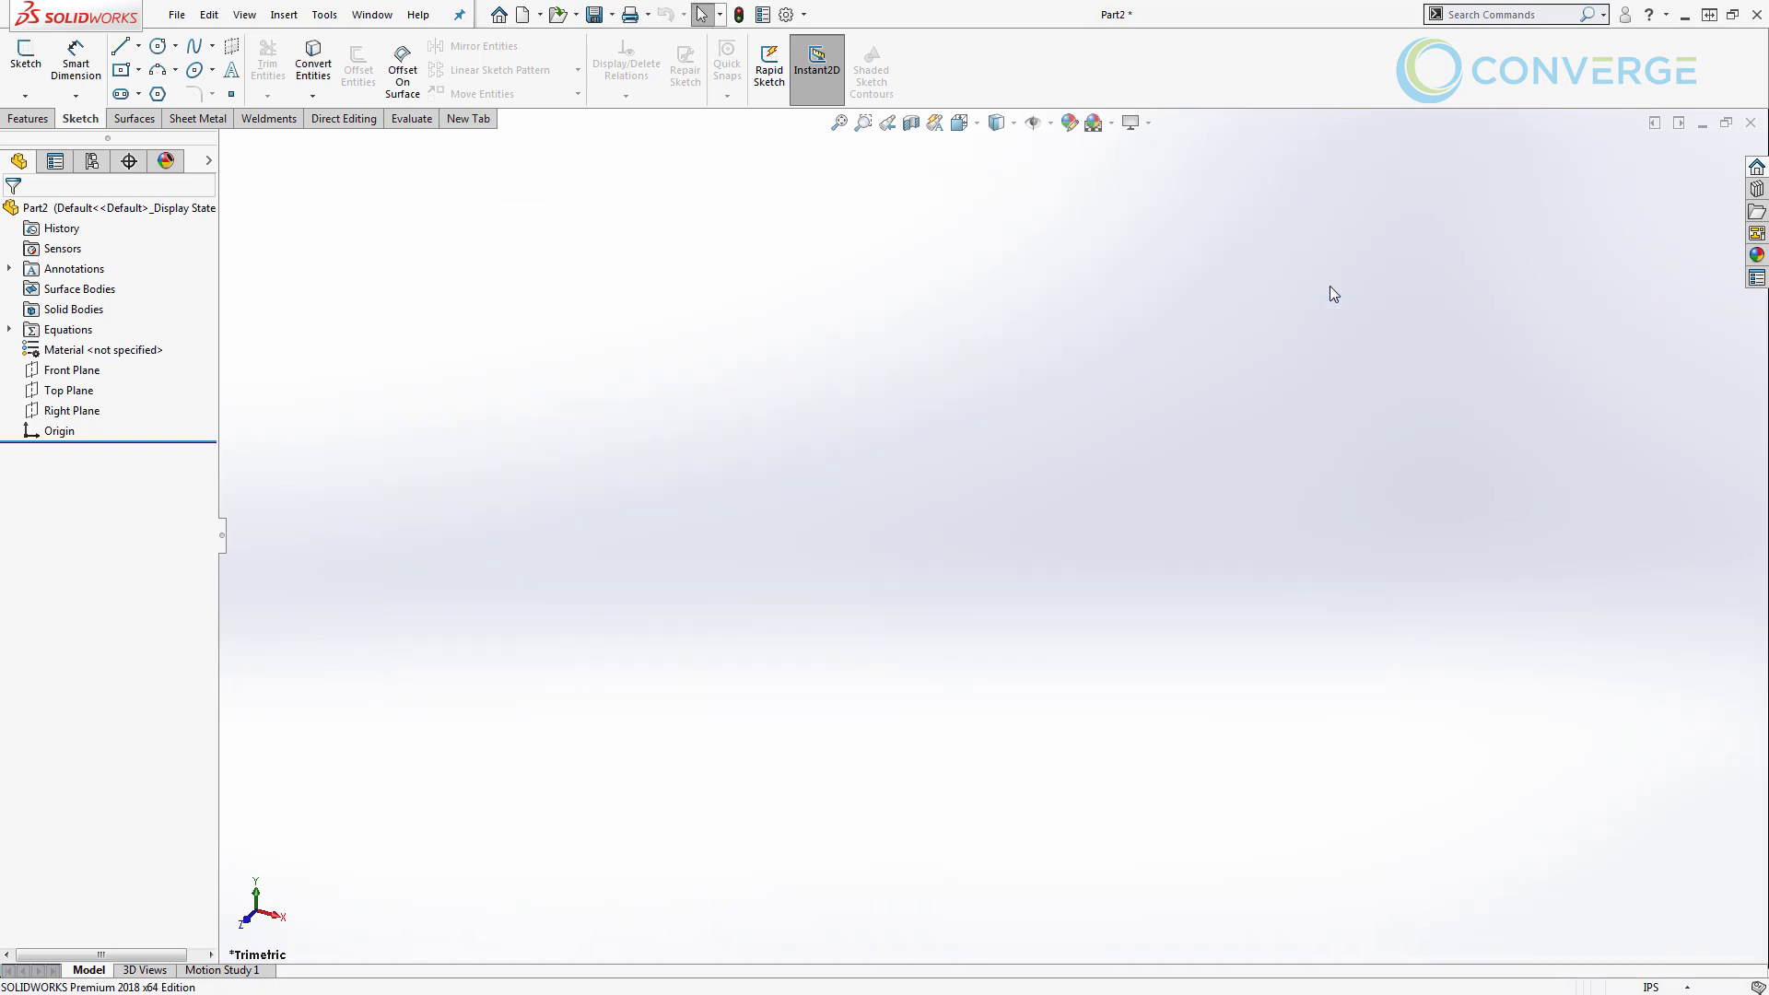
click(9, 330)
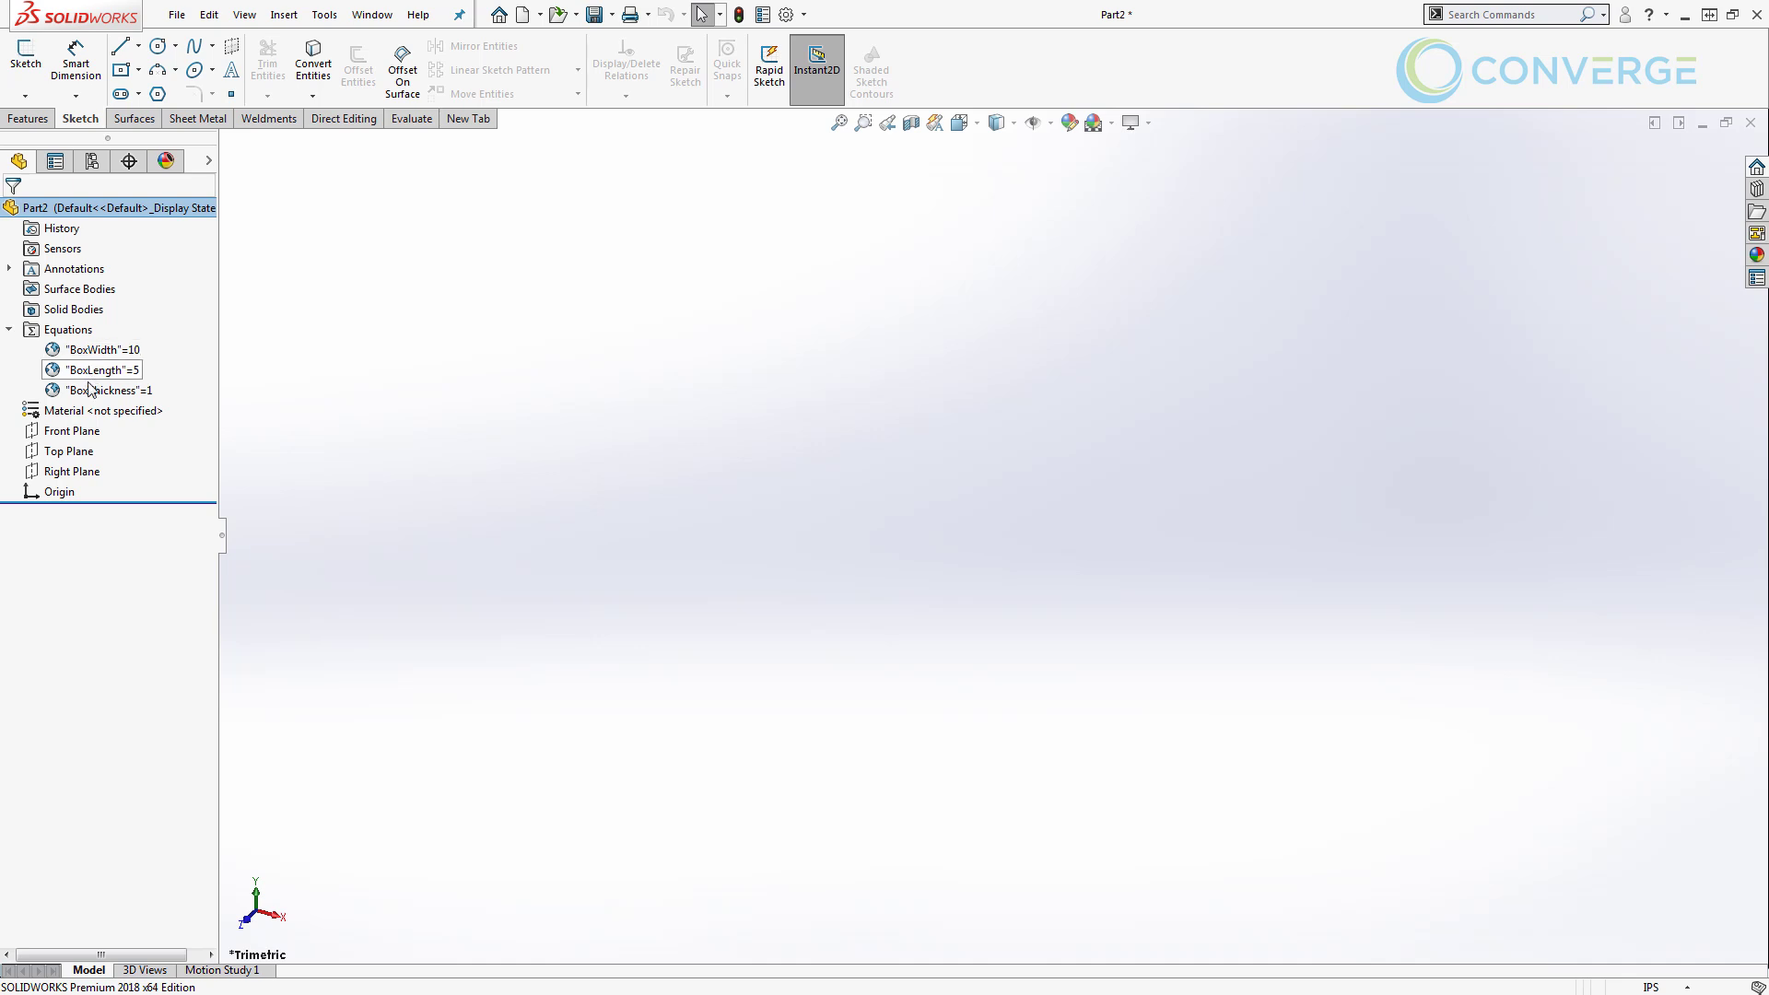
right_click(69, 331)
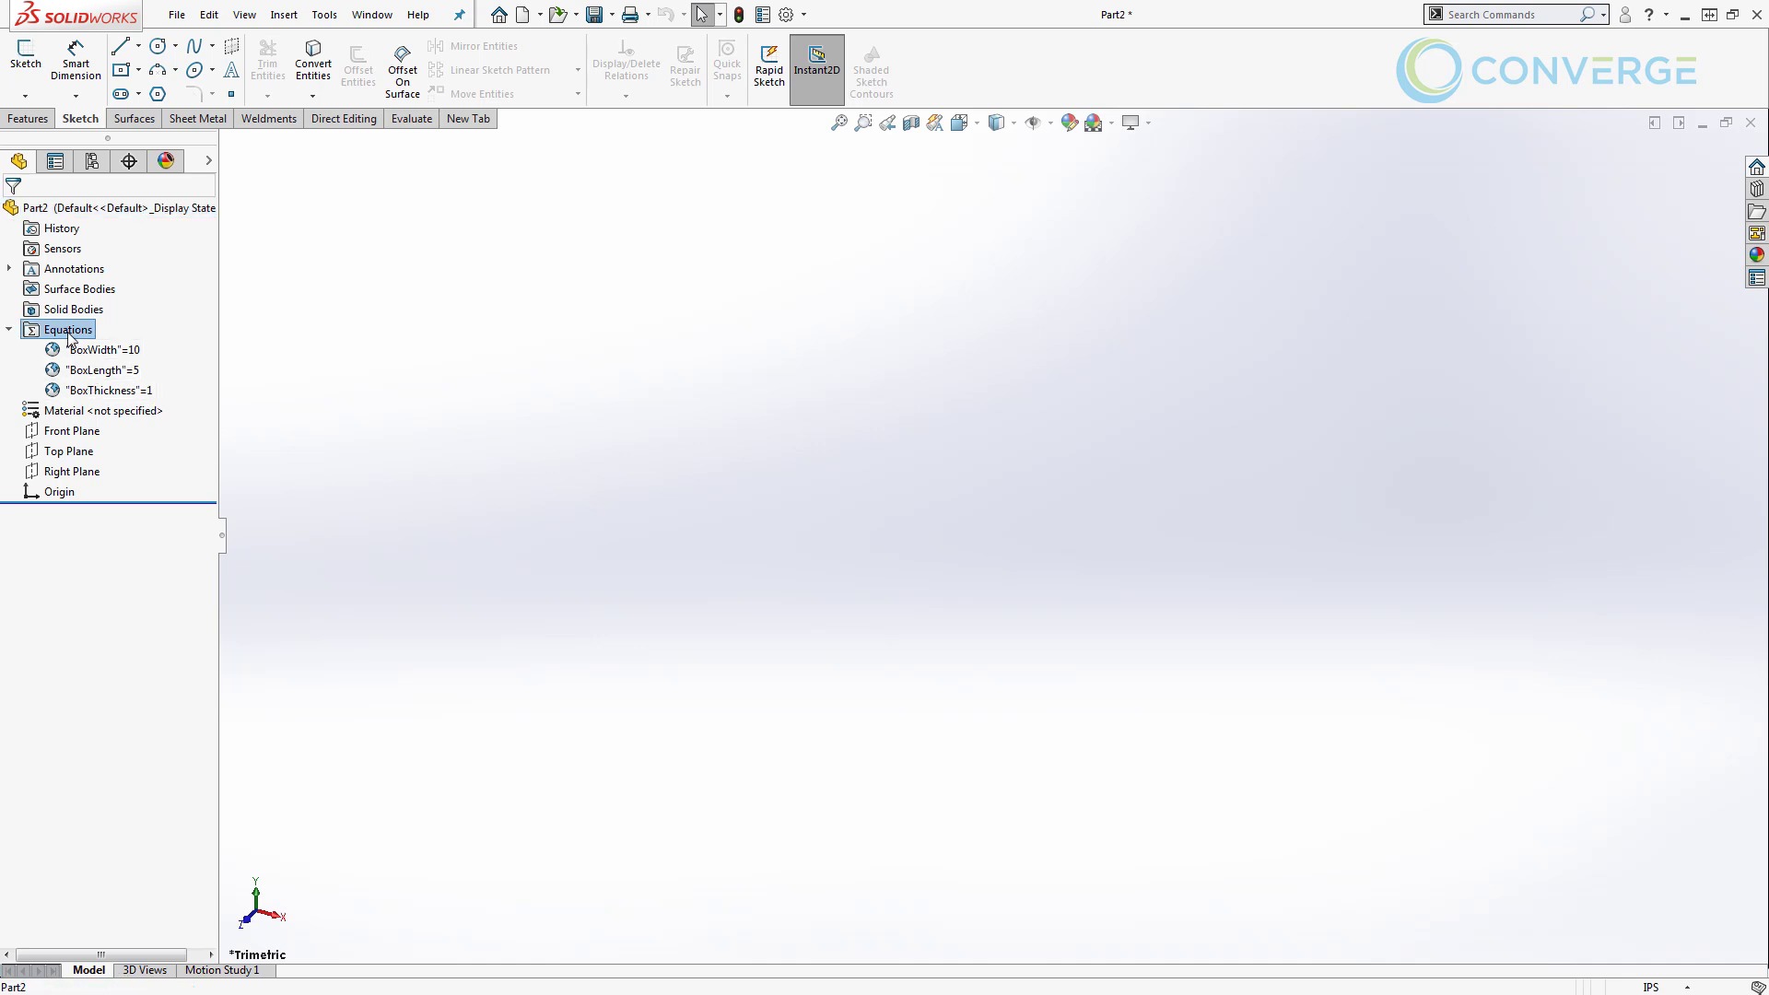
click(116, 347)
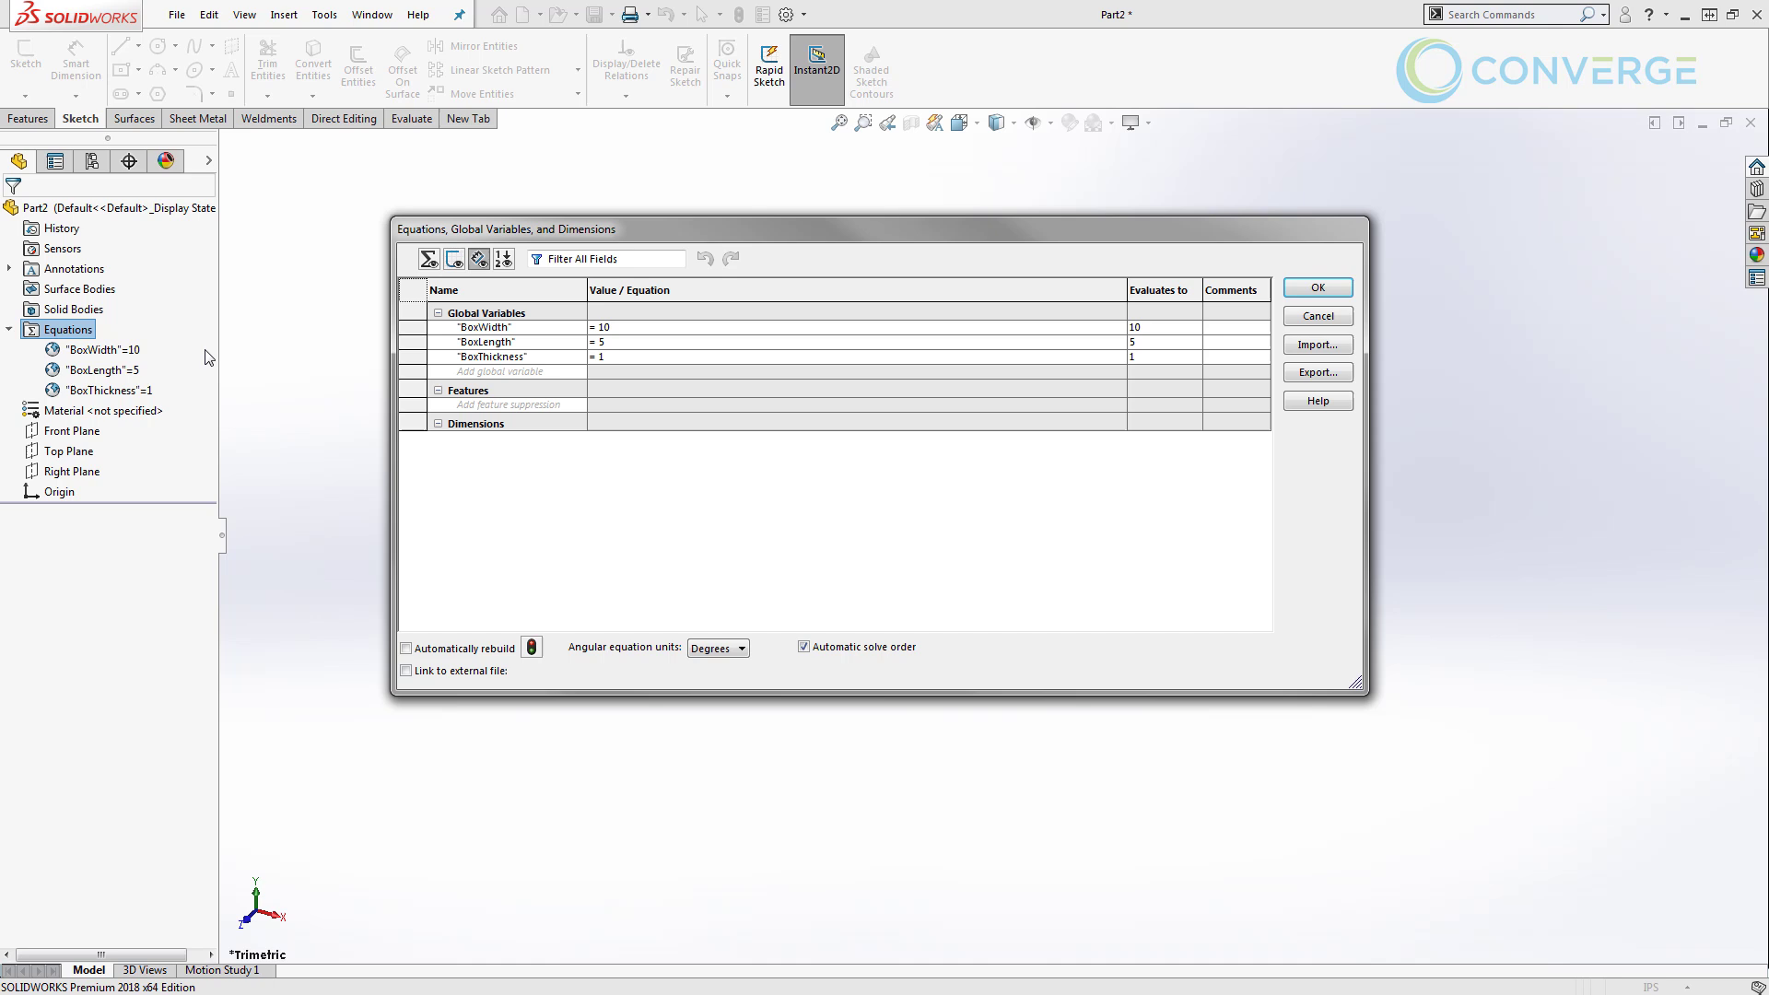
click(1341, 288)
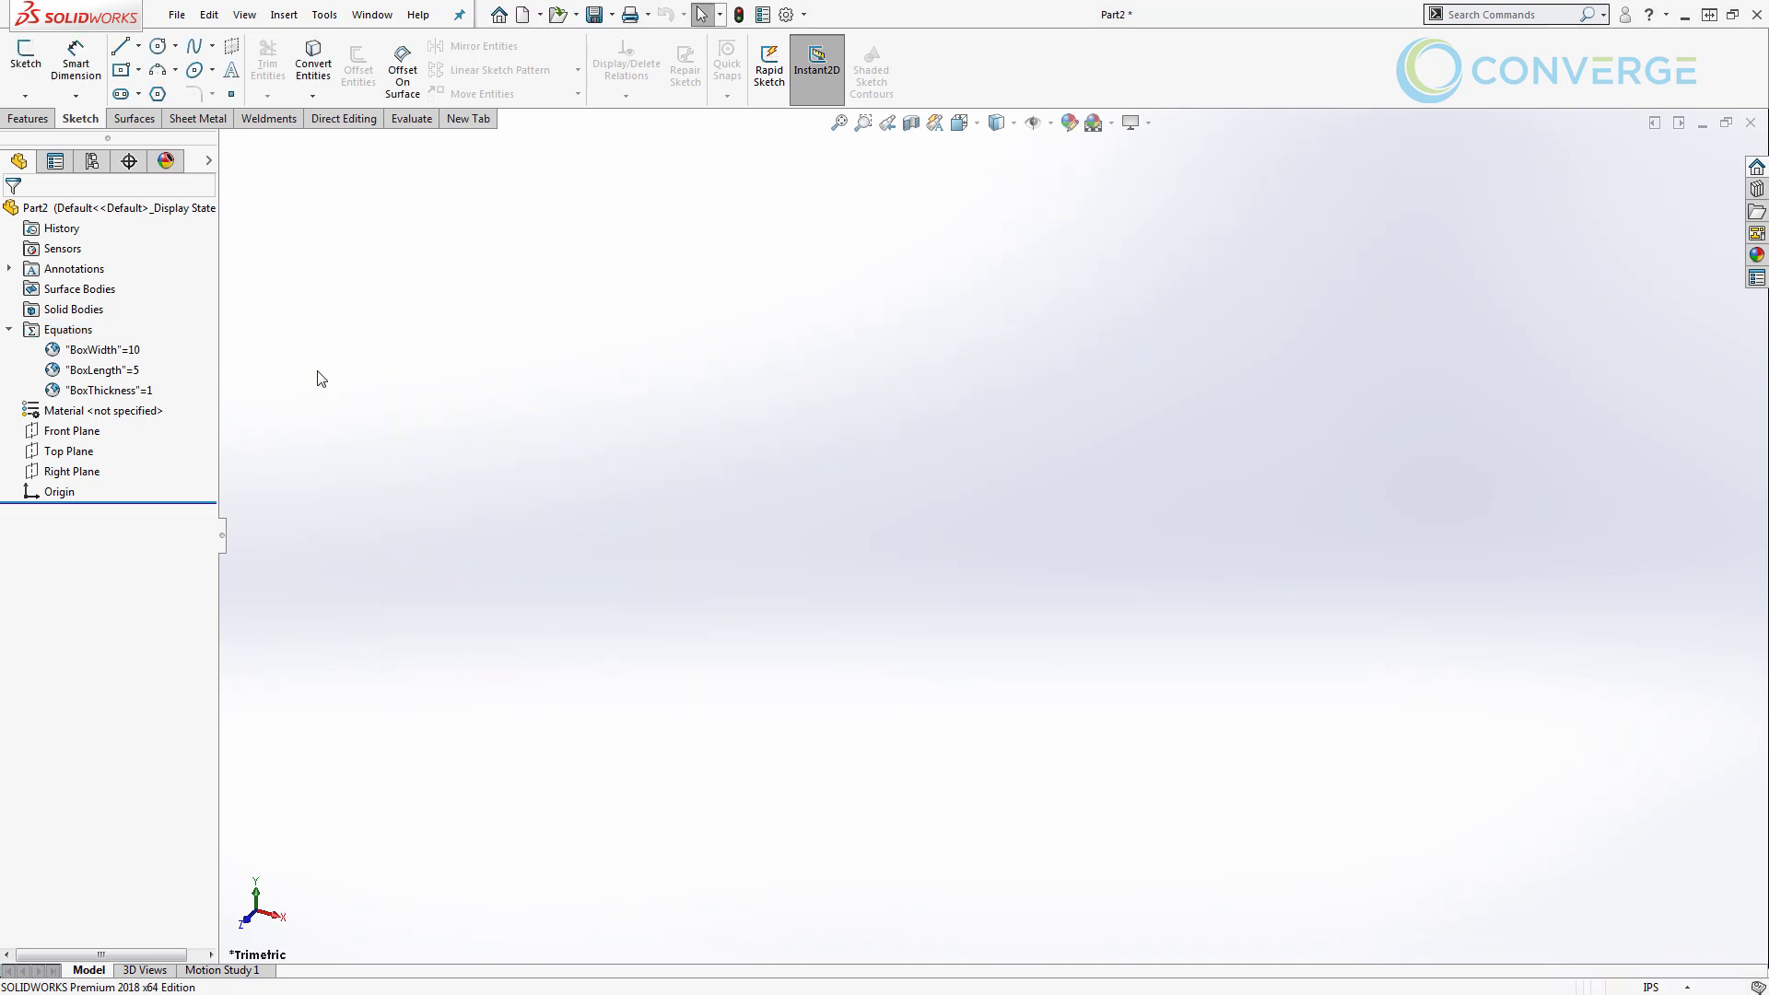
click(10, 329)
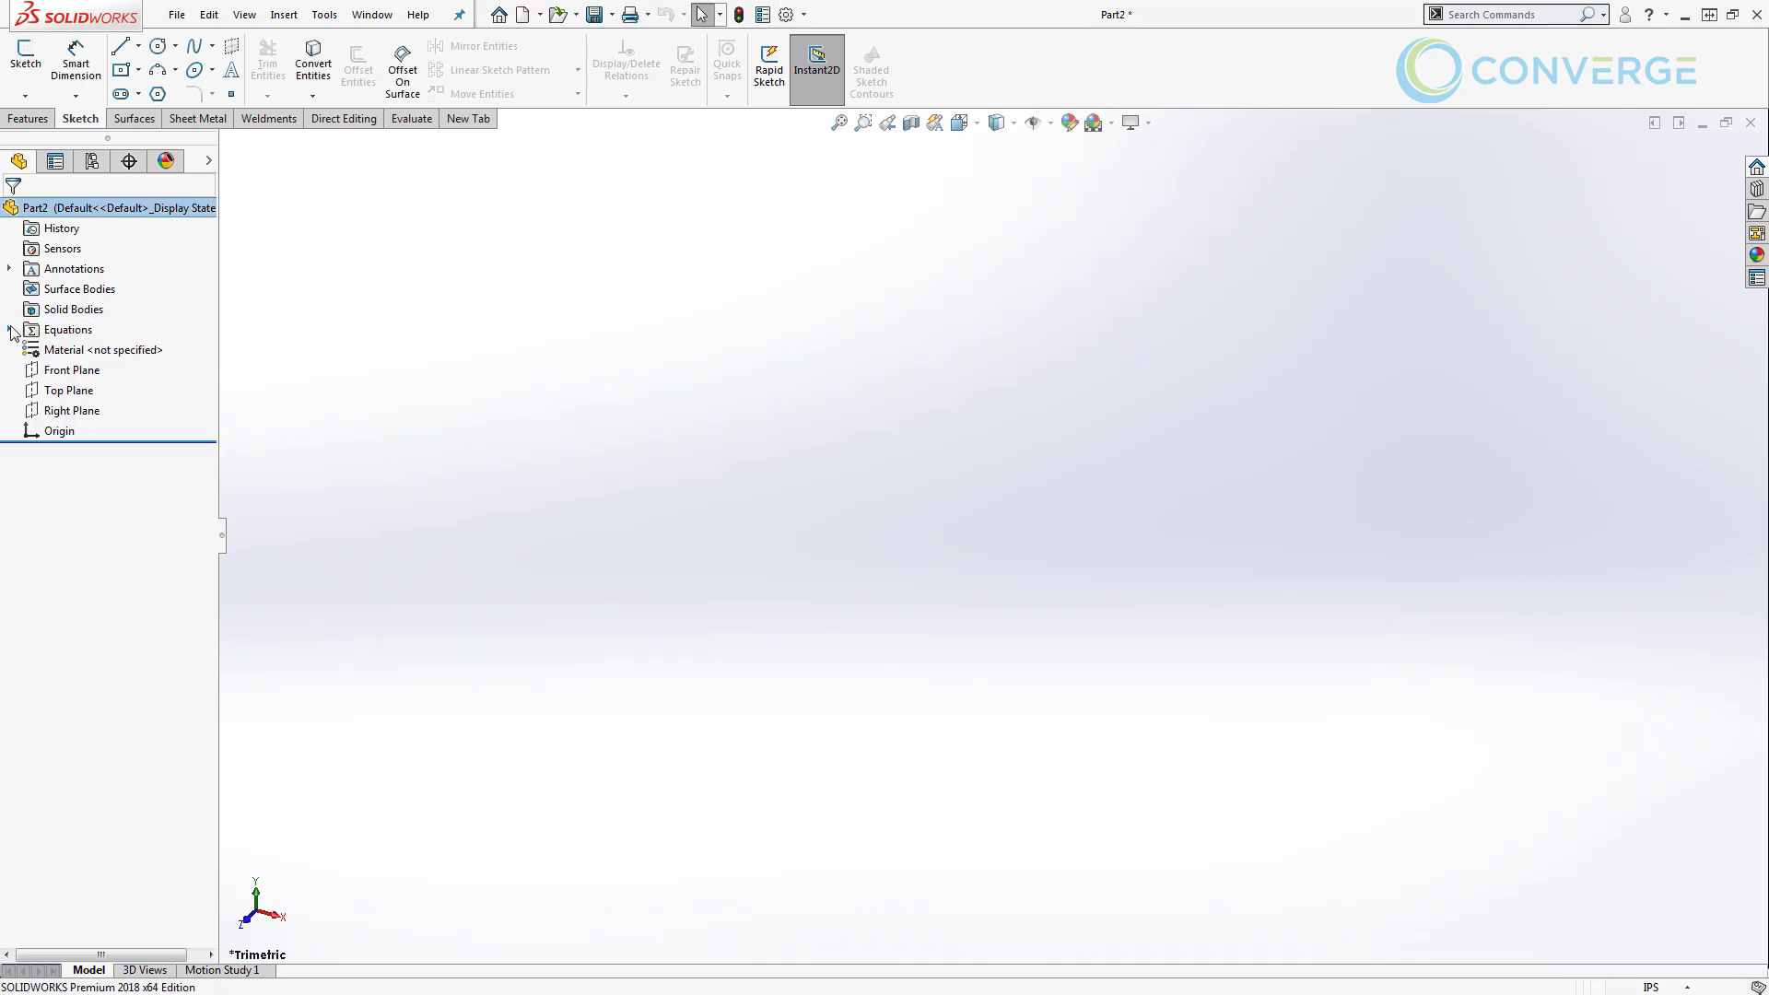
Review the Hide/Show Tree Items settings for the part and confirm them.
right_click(70, 215)
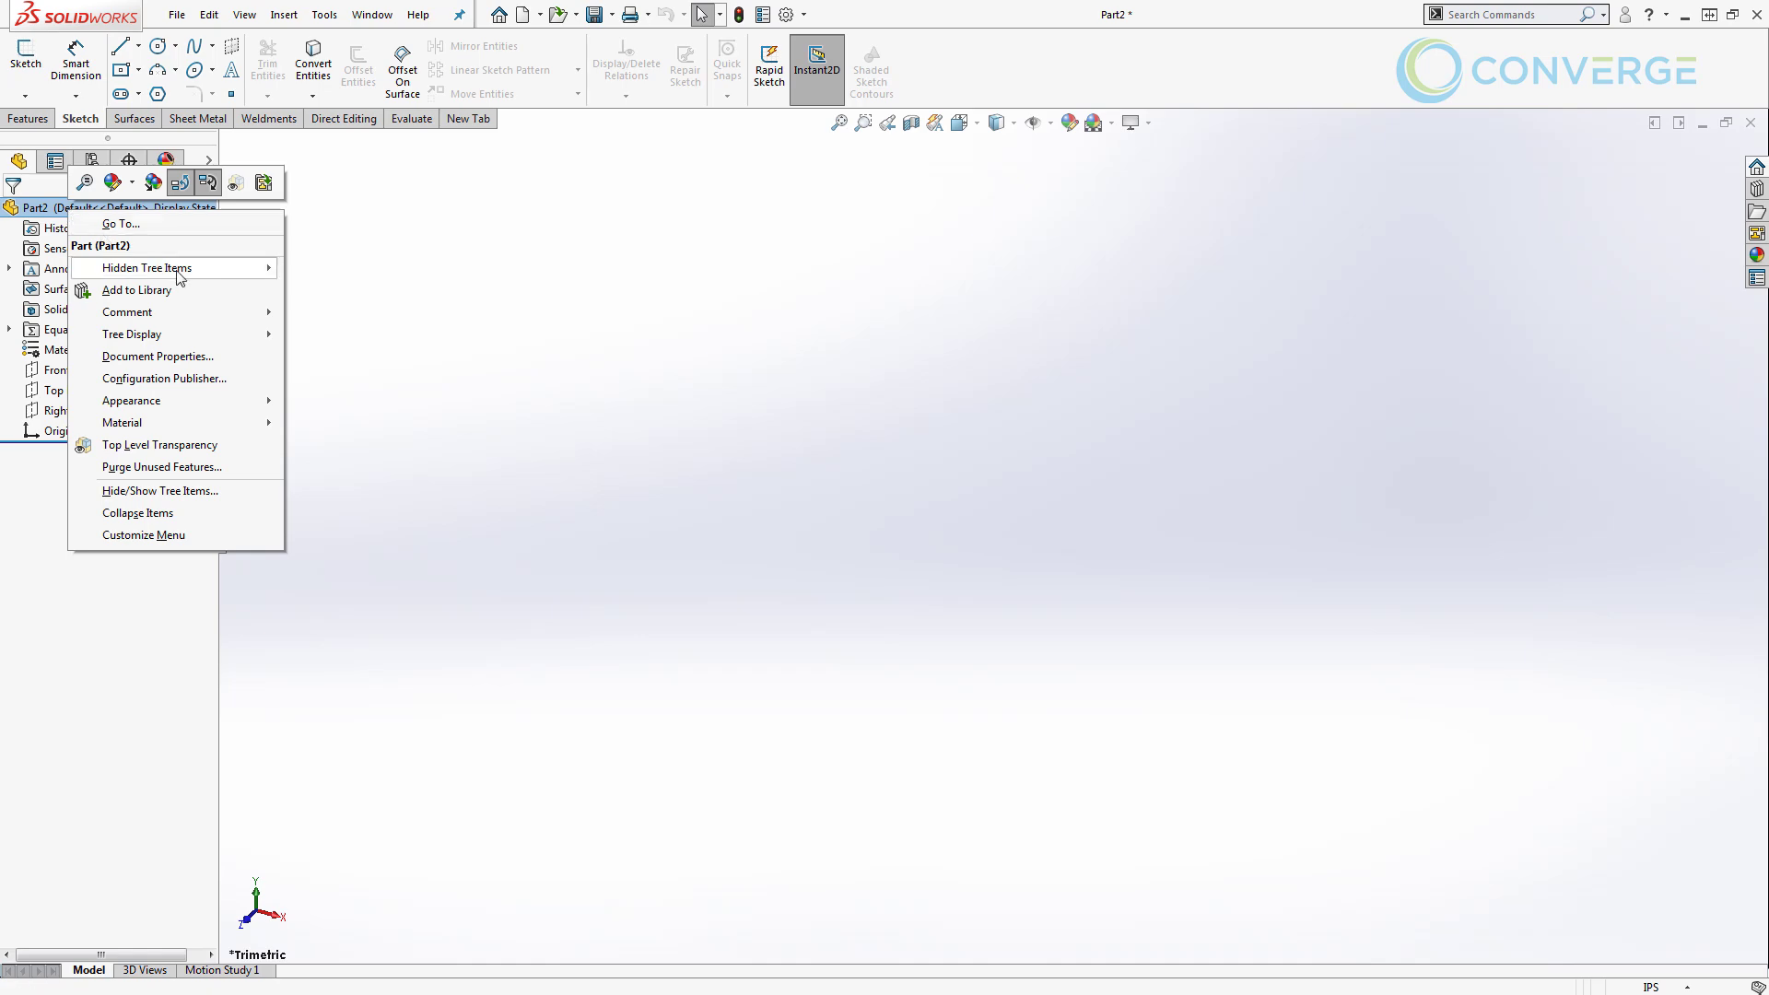
mouse_move(247, 274)
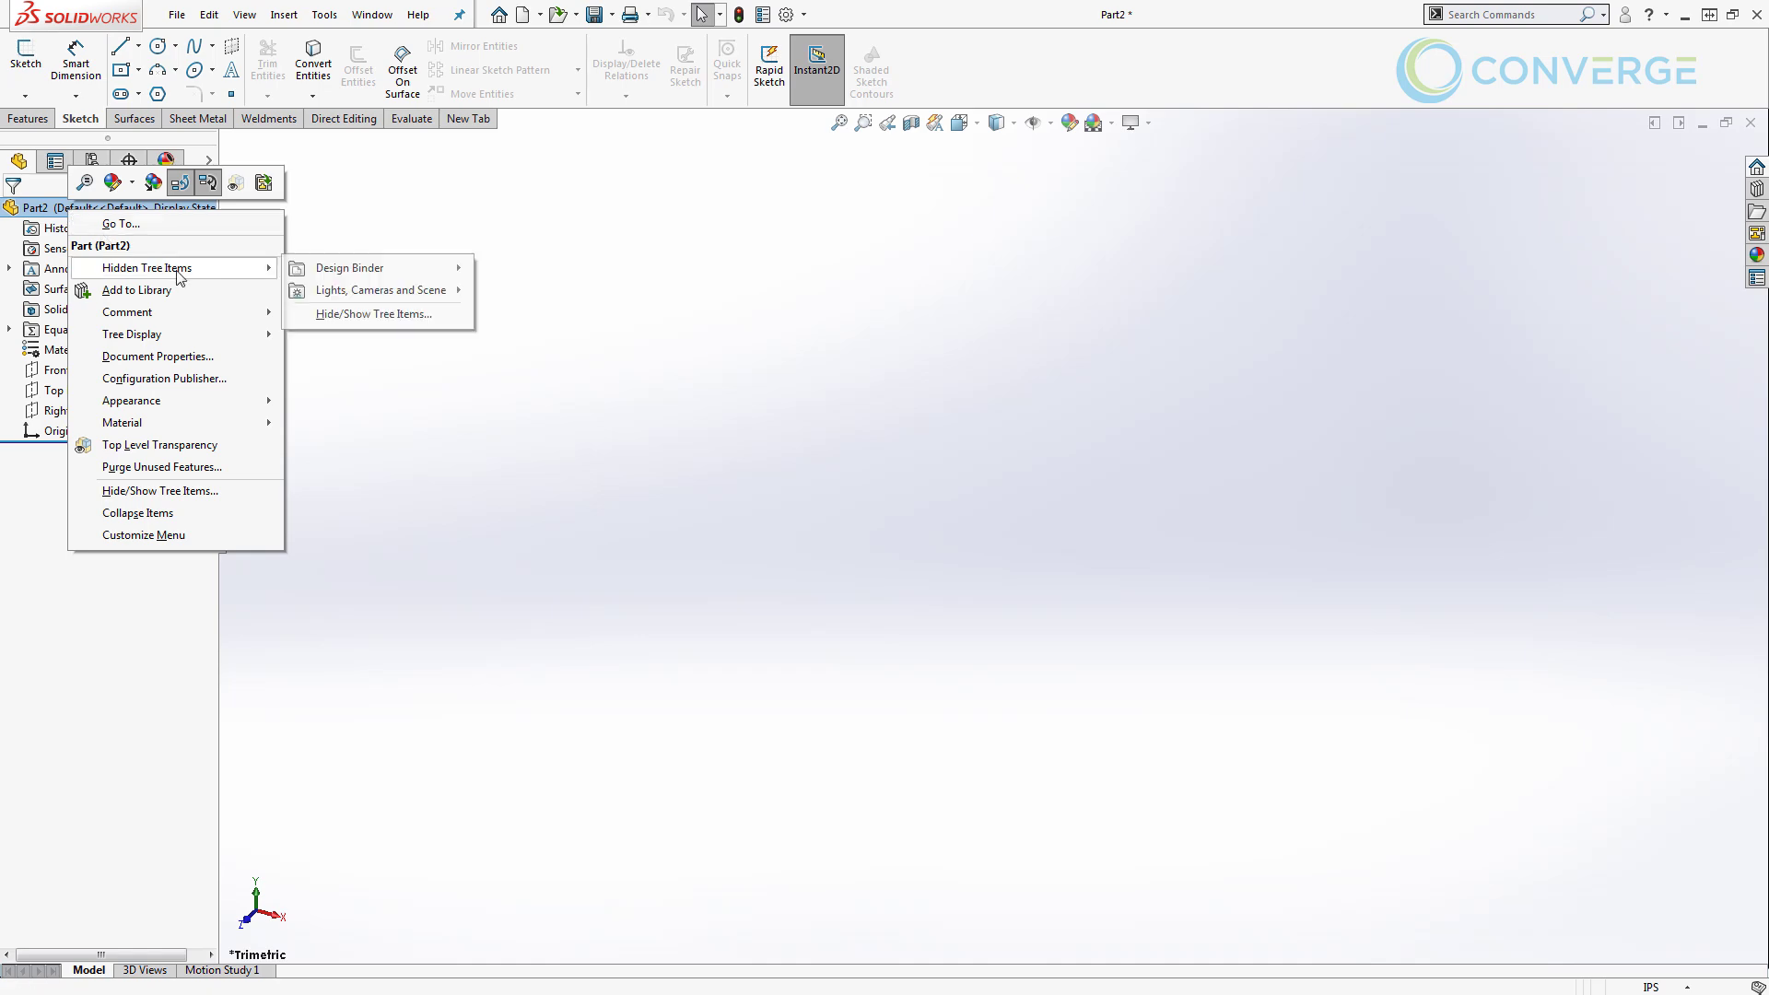
click(387, 314)
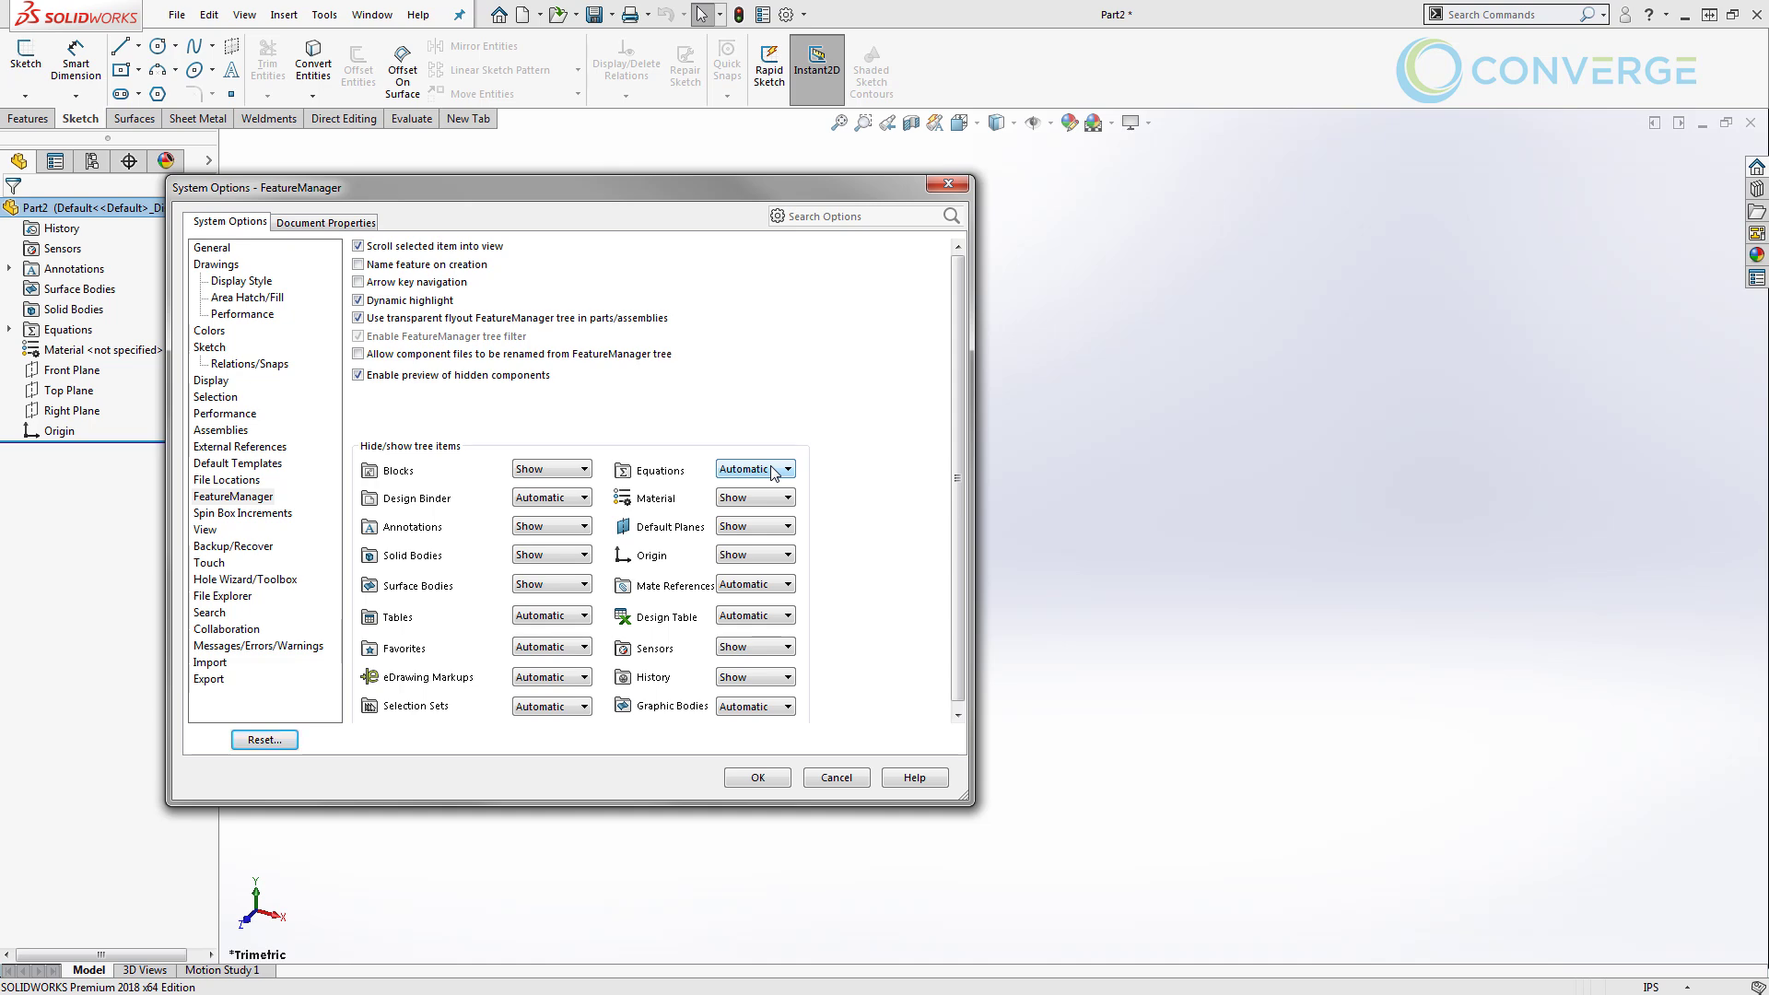
click(763, 779)
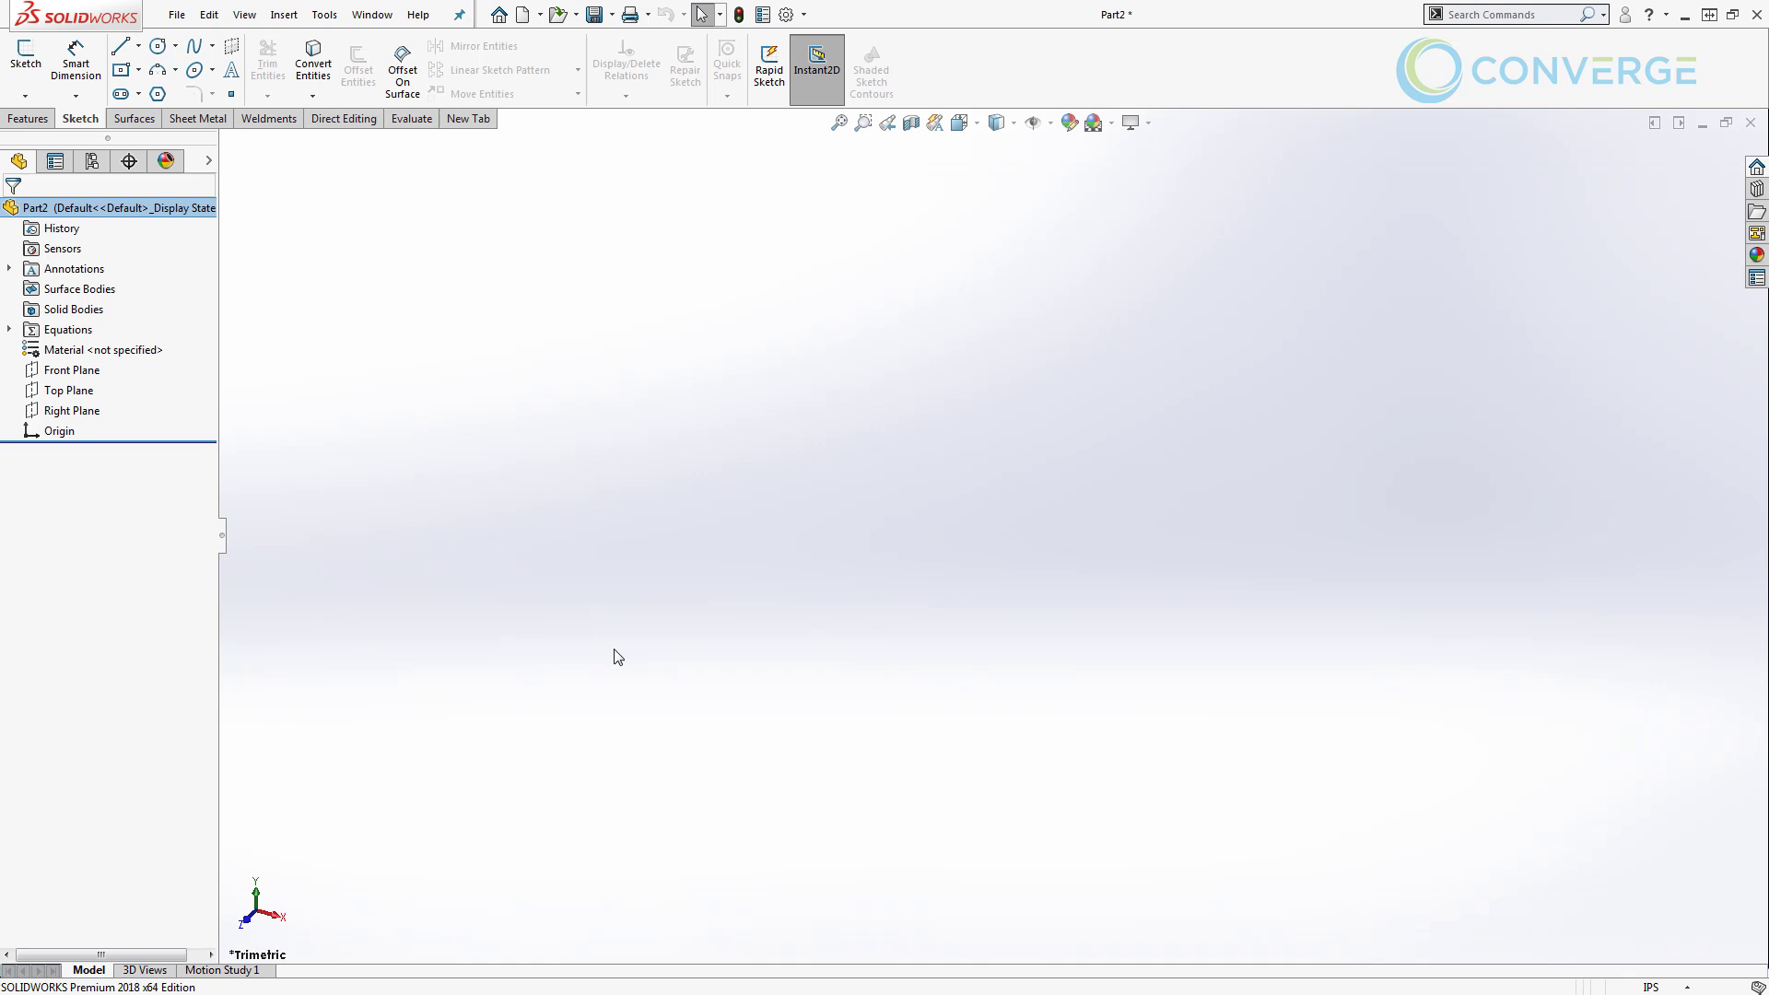
Draw a centre rectangle about the origin in a new Sketch1 on the Top Plane.
click(72, 394)
click(87, 363)
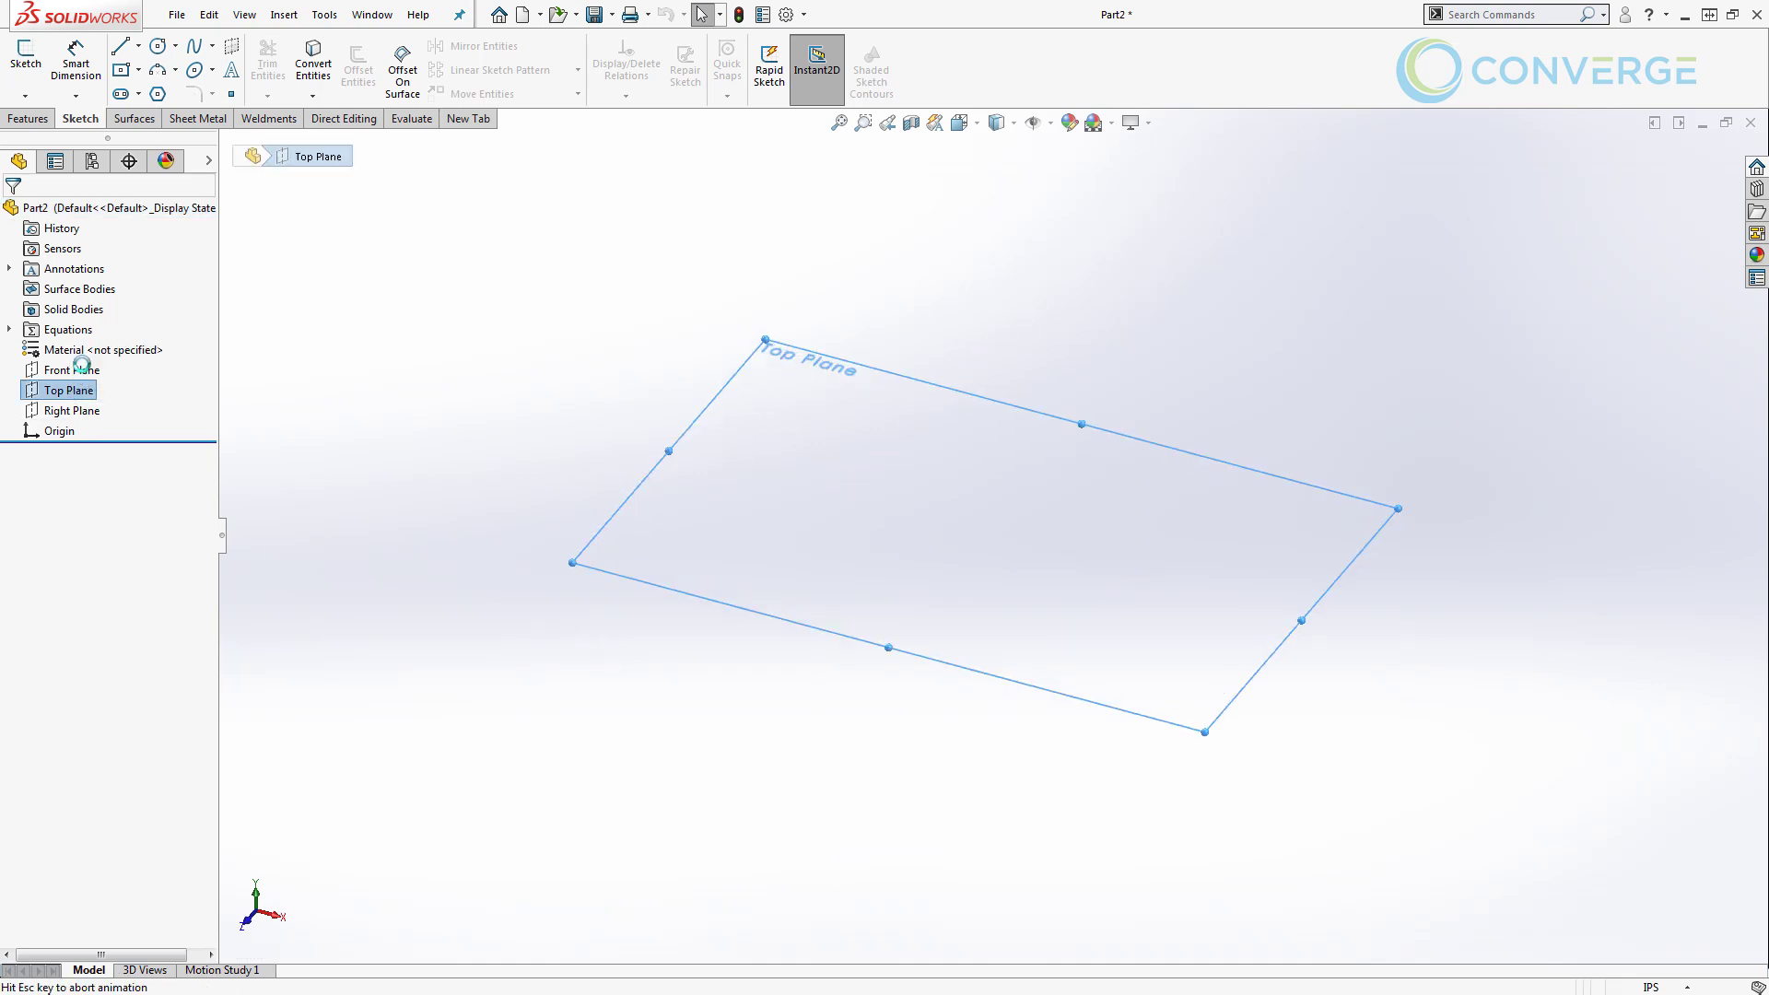
click(120, 69)
click(992, 535)
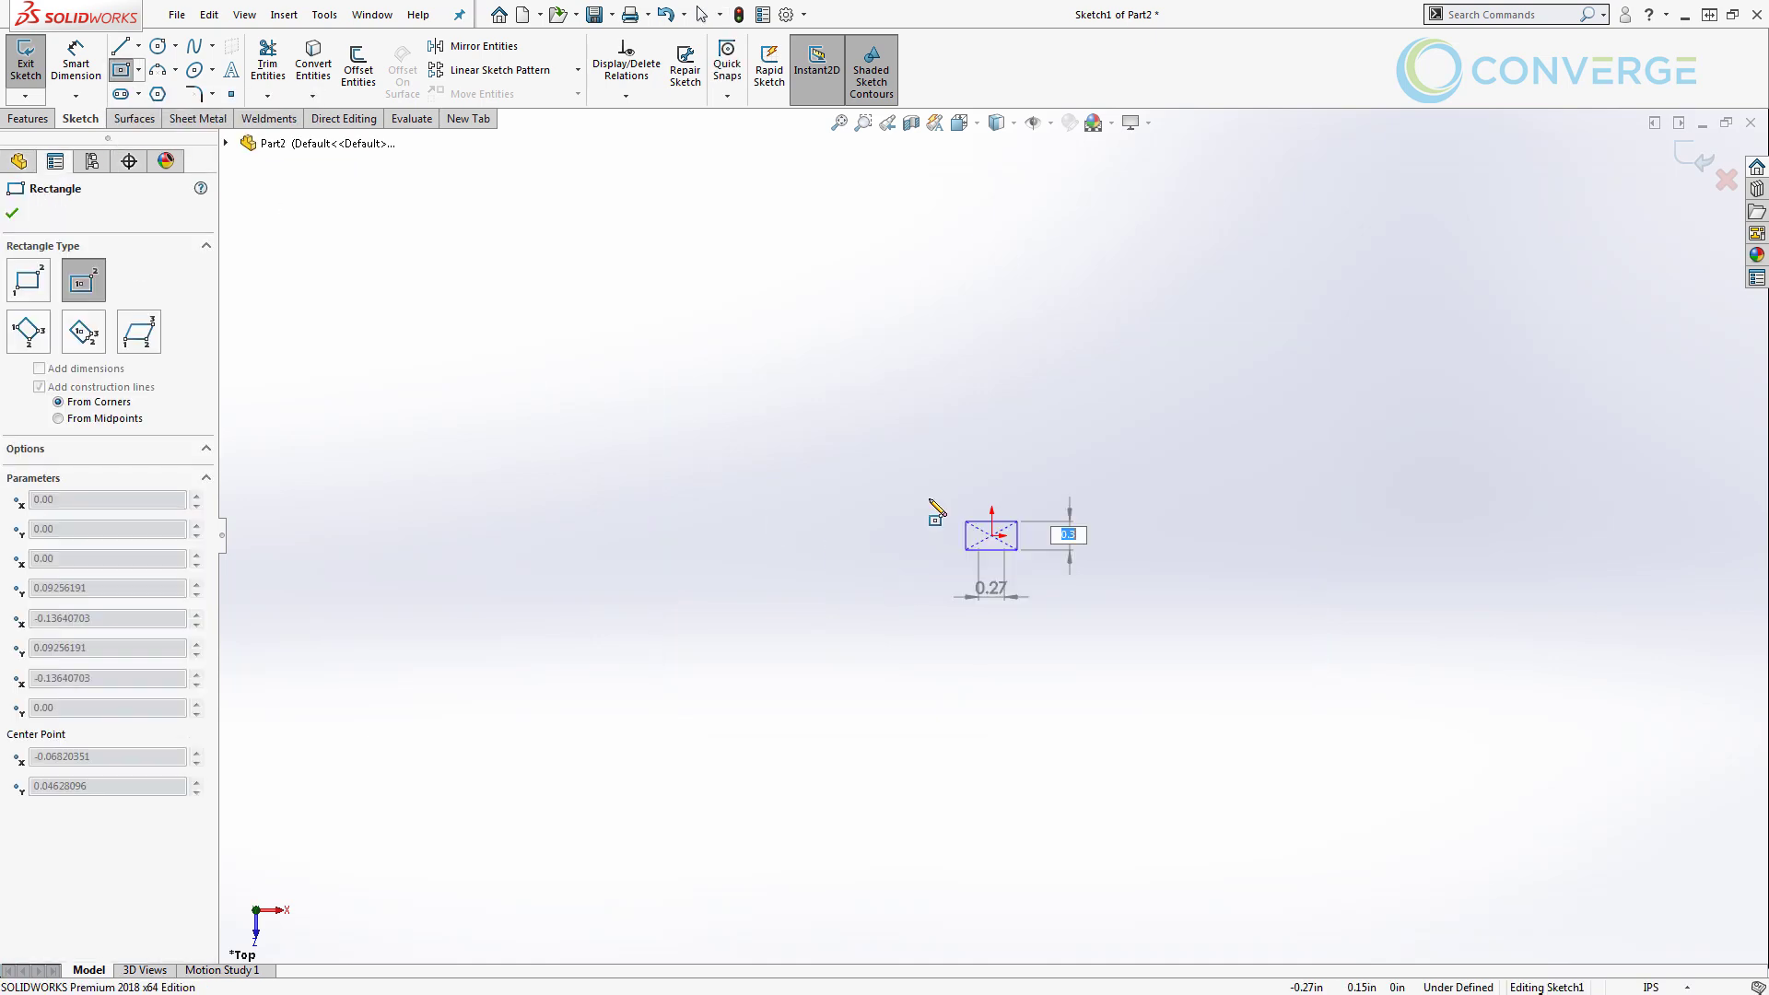
click(514, 287)
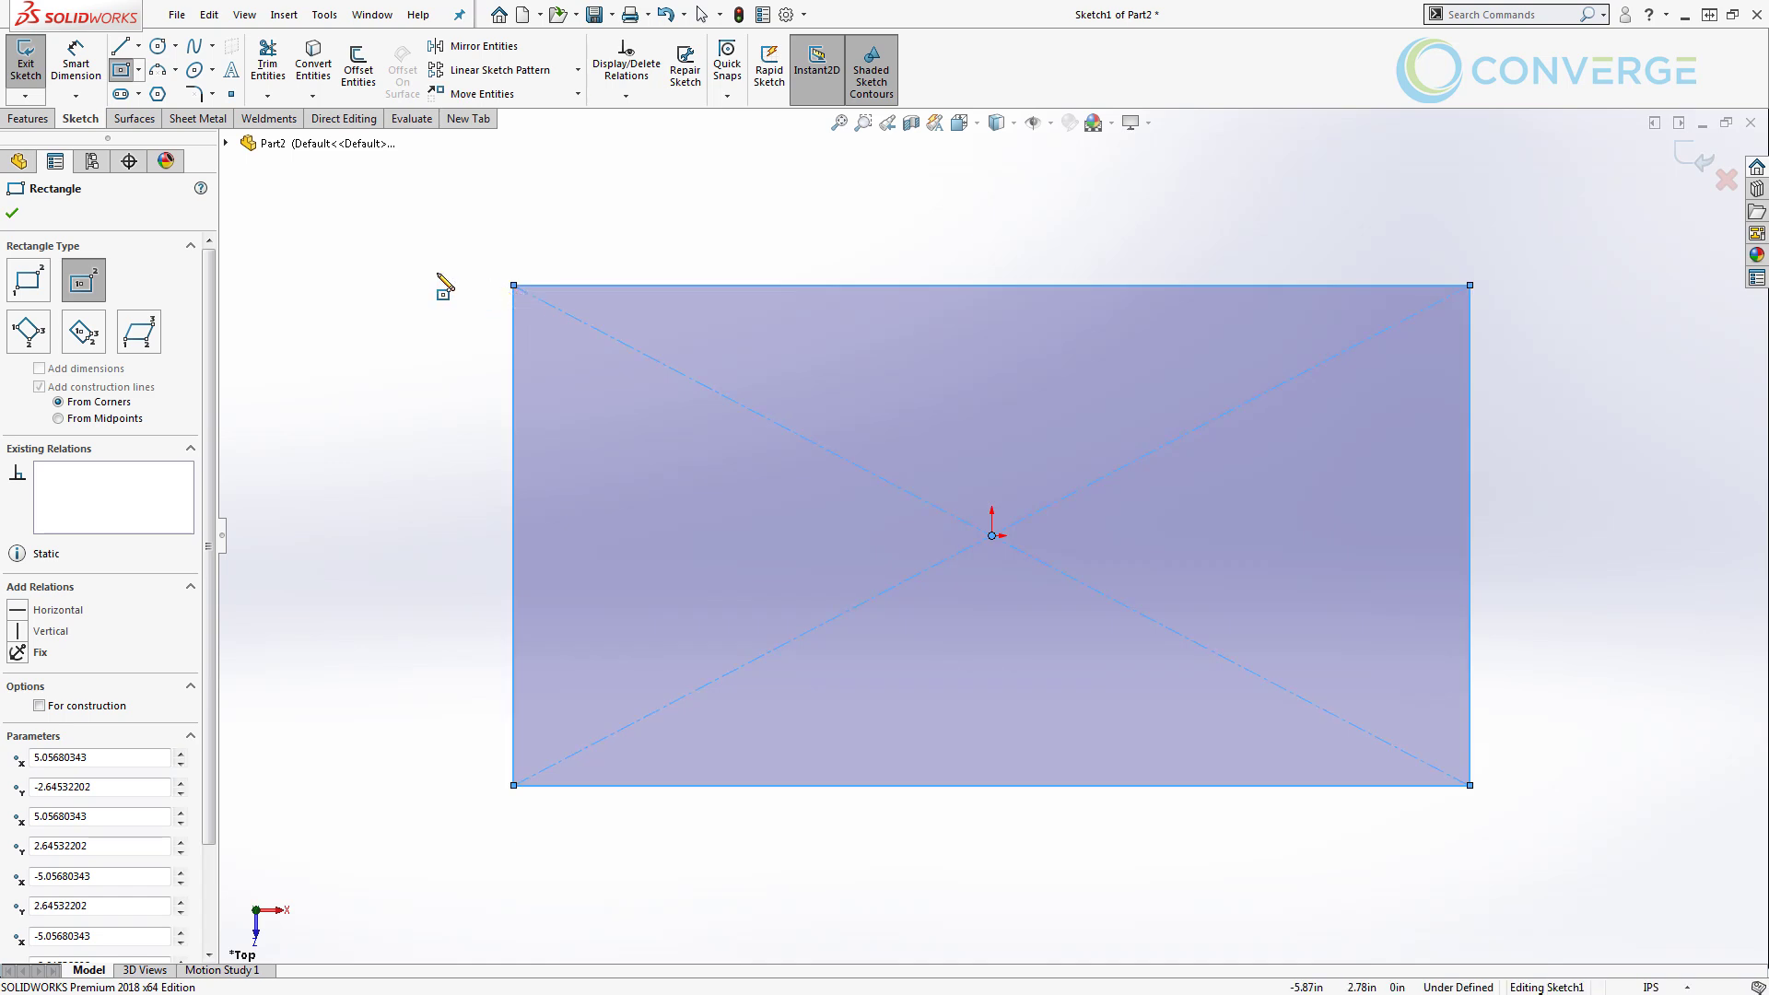
key(Escape)
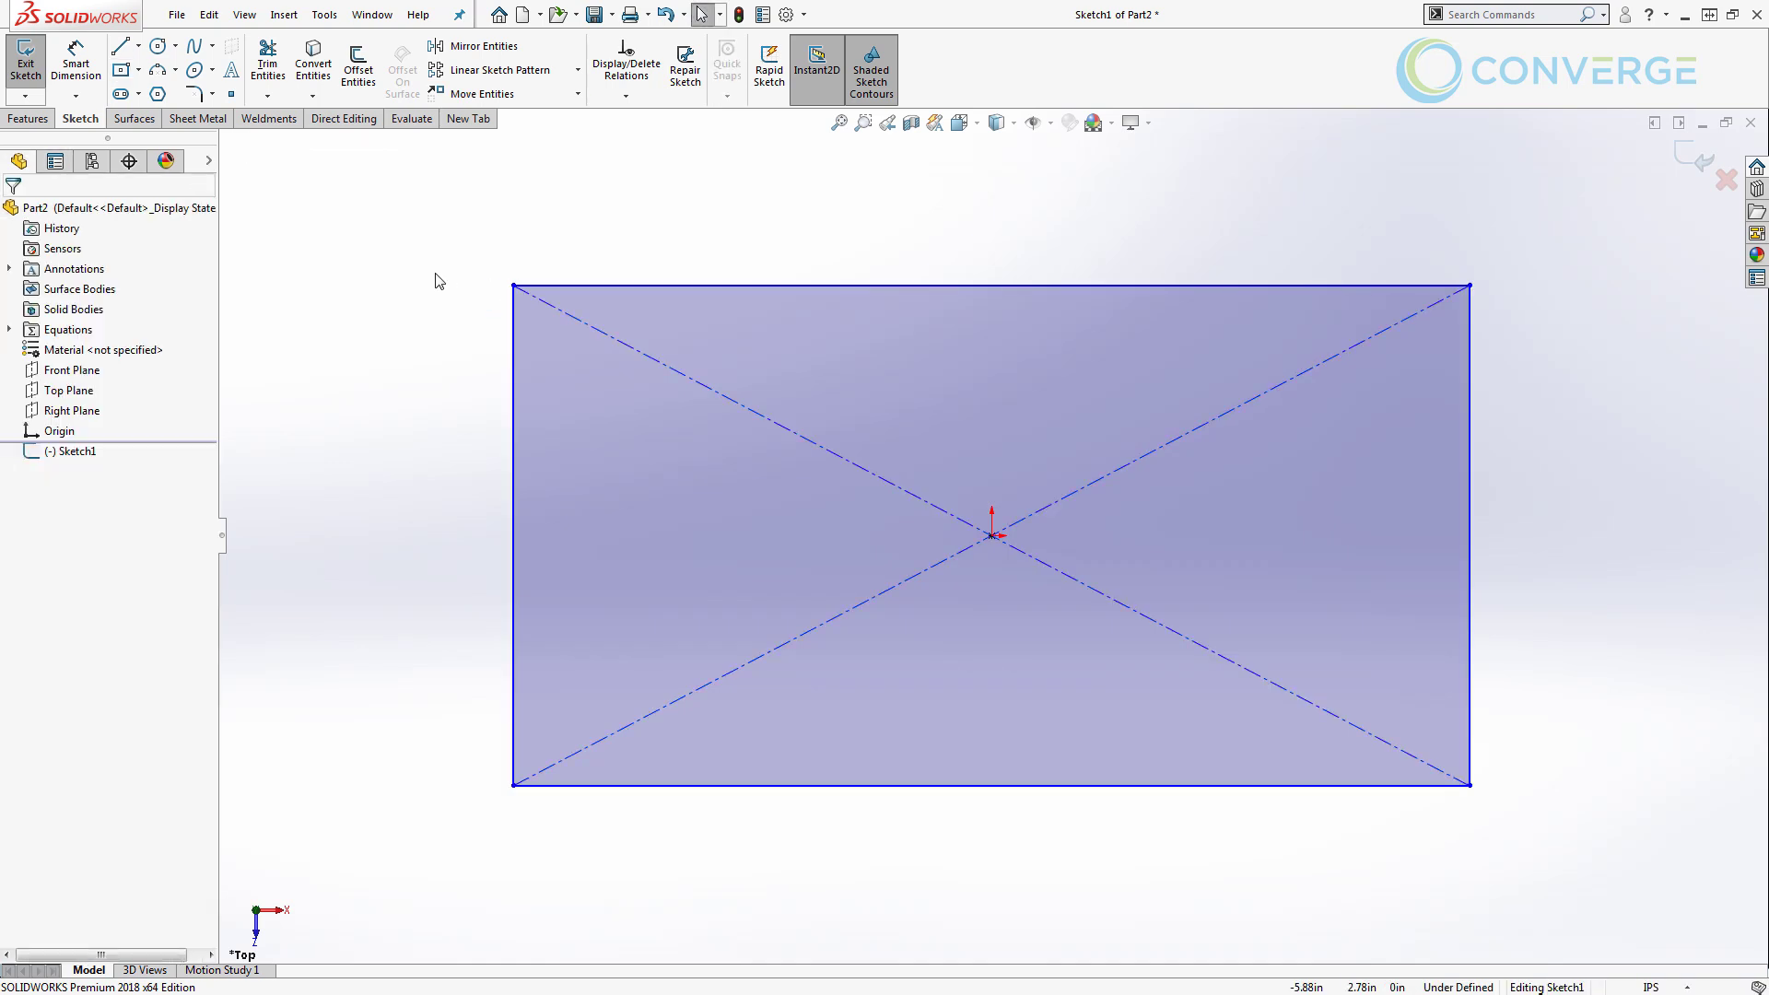
click(78, 72)
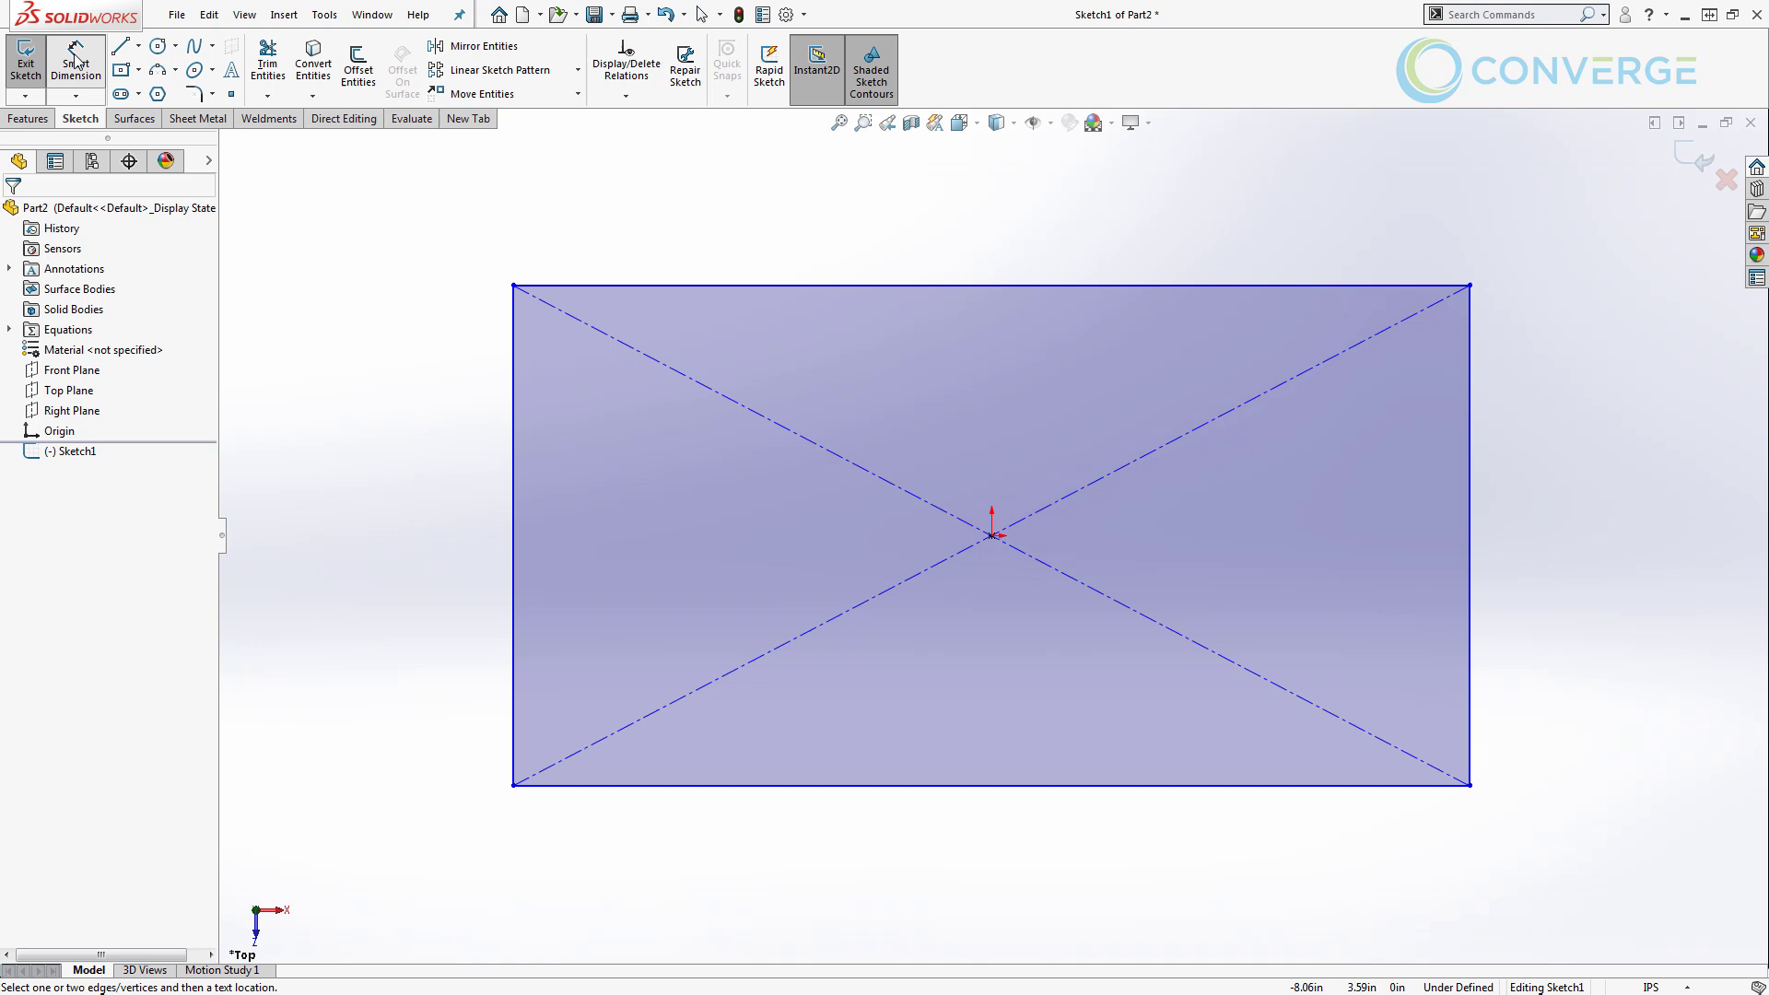
Dimension the rectangle's top edge with ="BoxWidth", giving a 10.00 width.
click(550, 292)
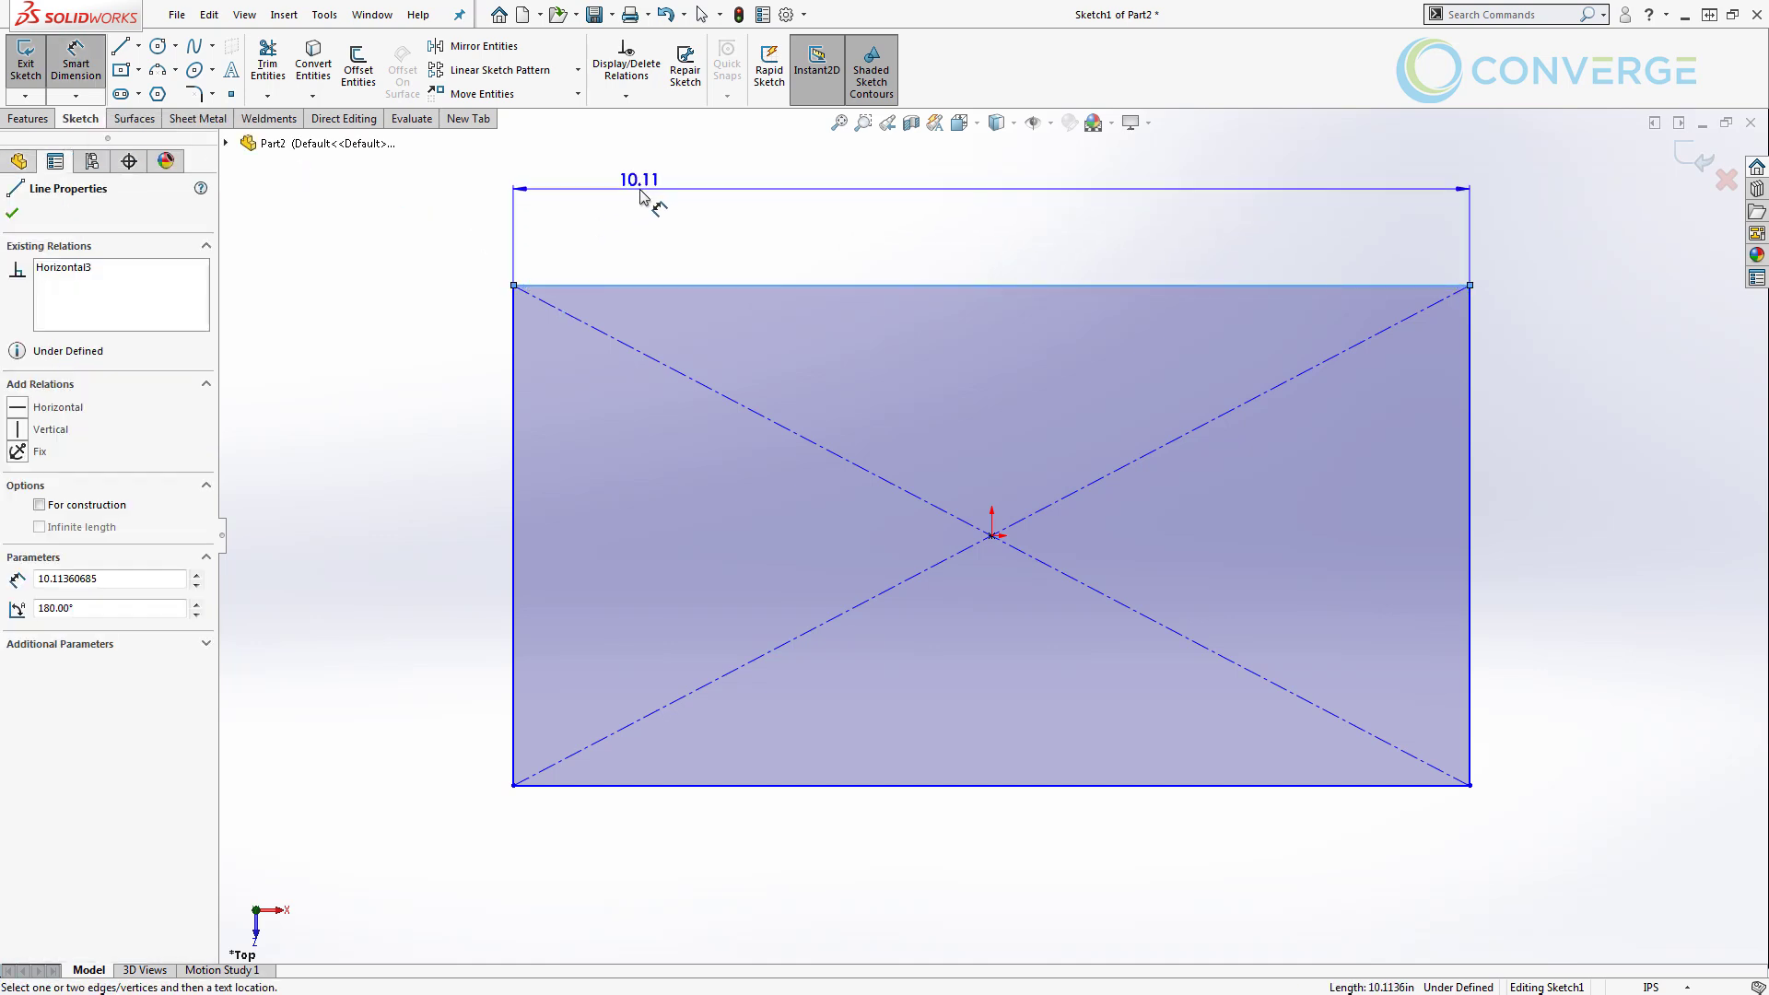
click(676, 193)
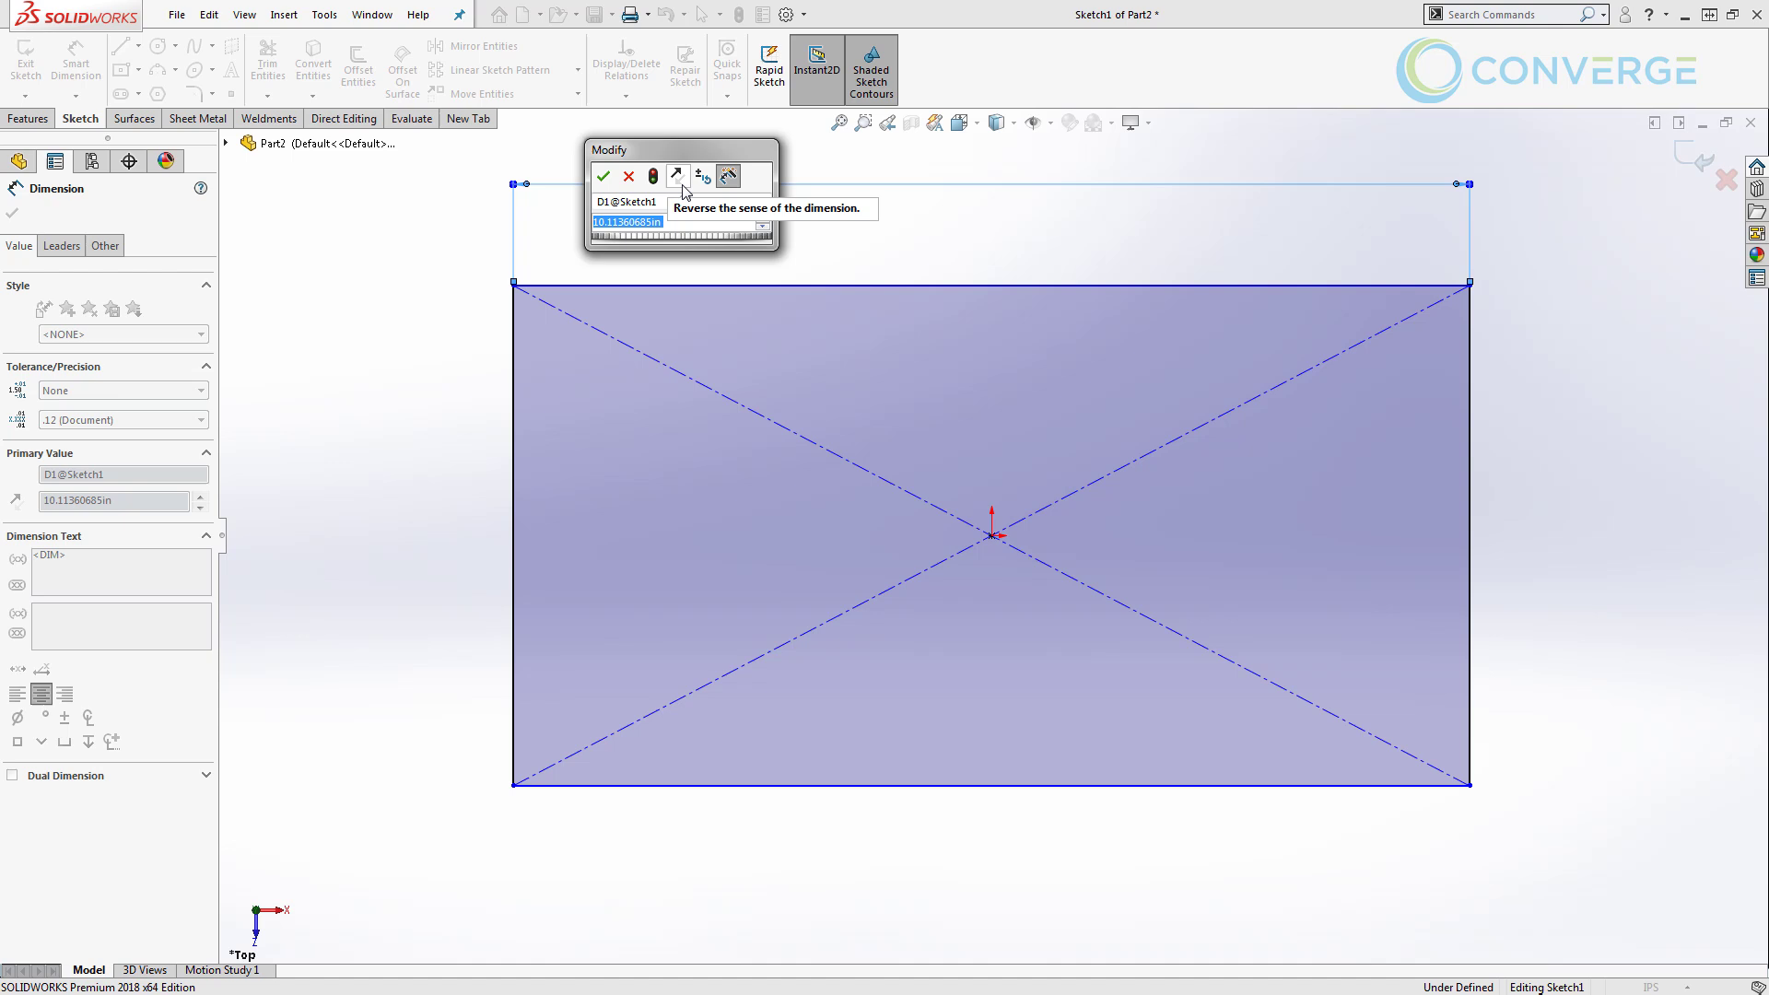
text(=)
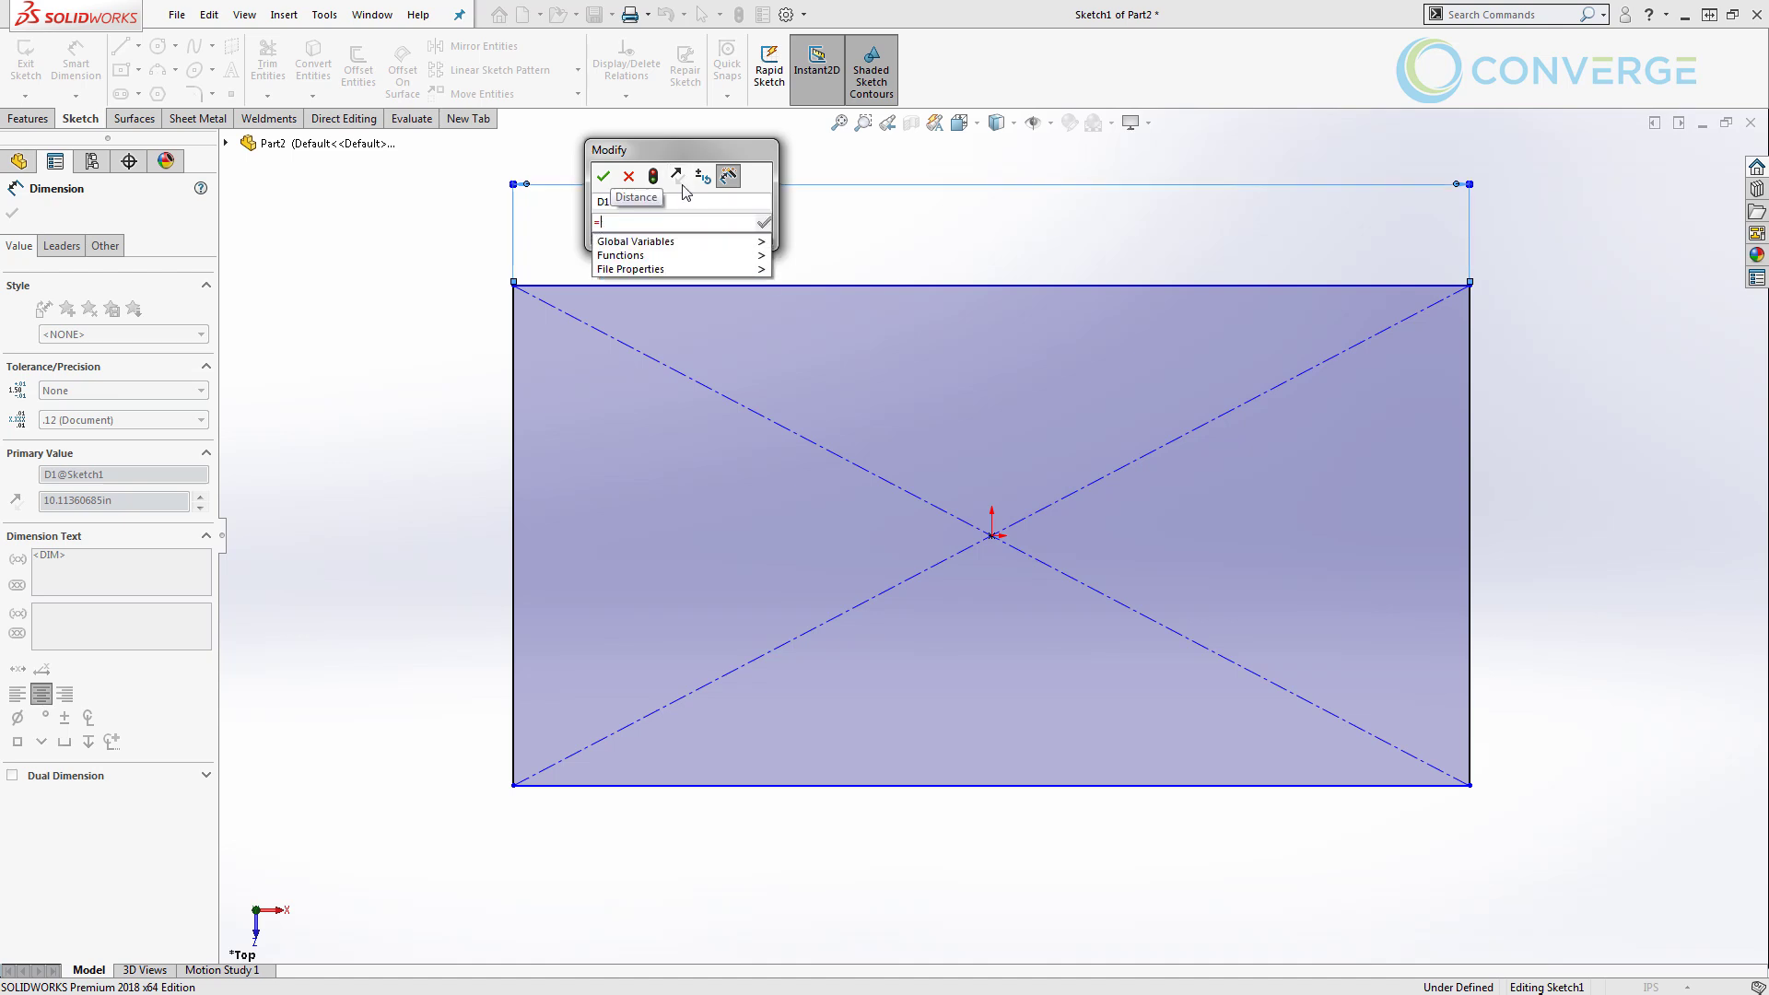
mouse_move(735, 244)
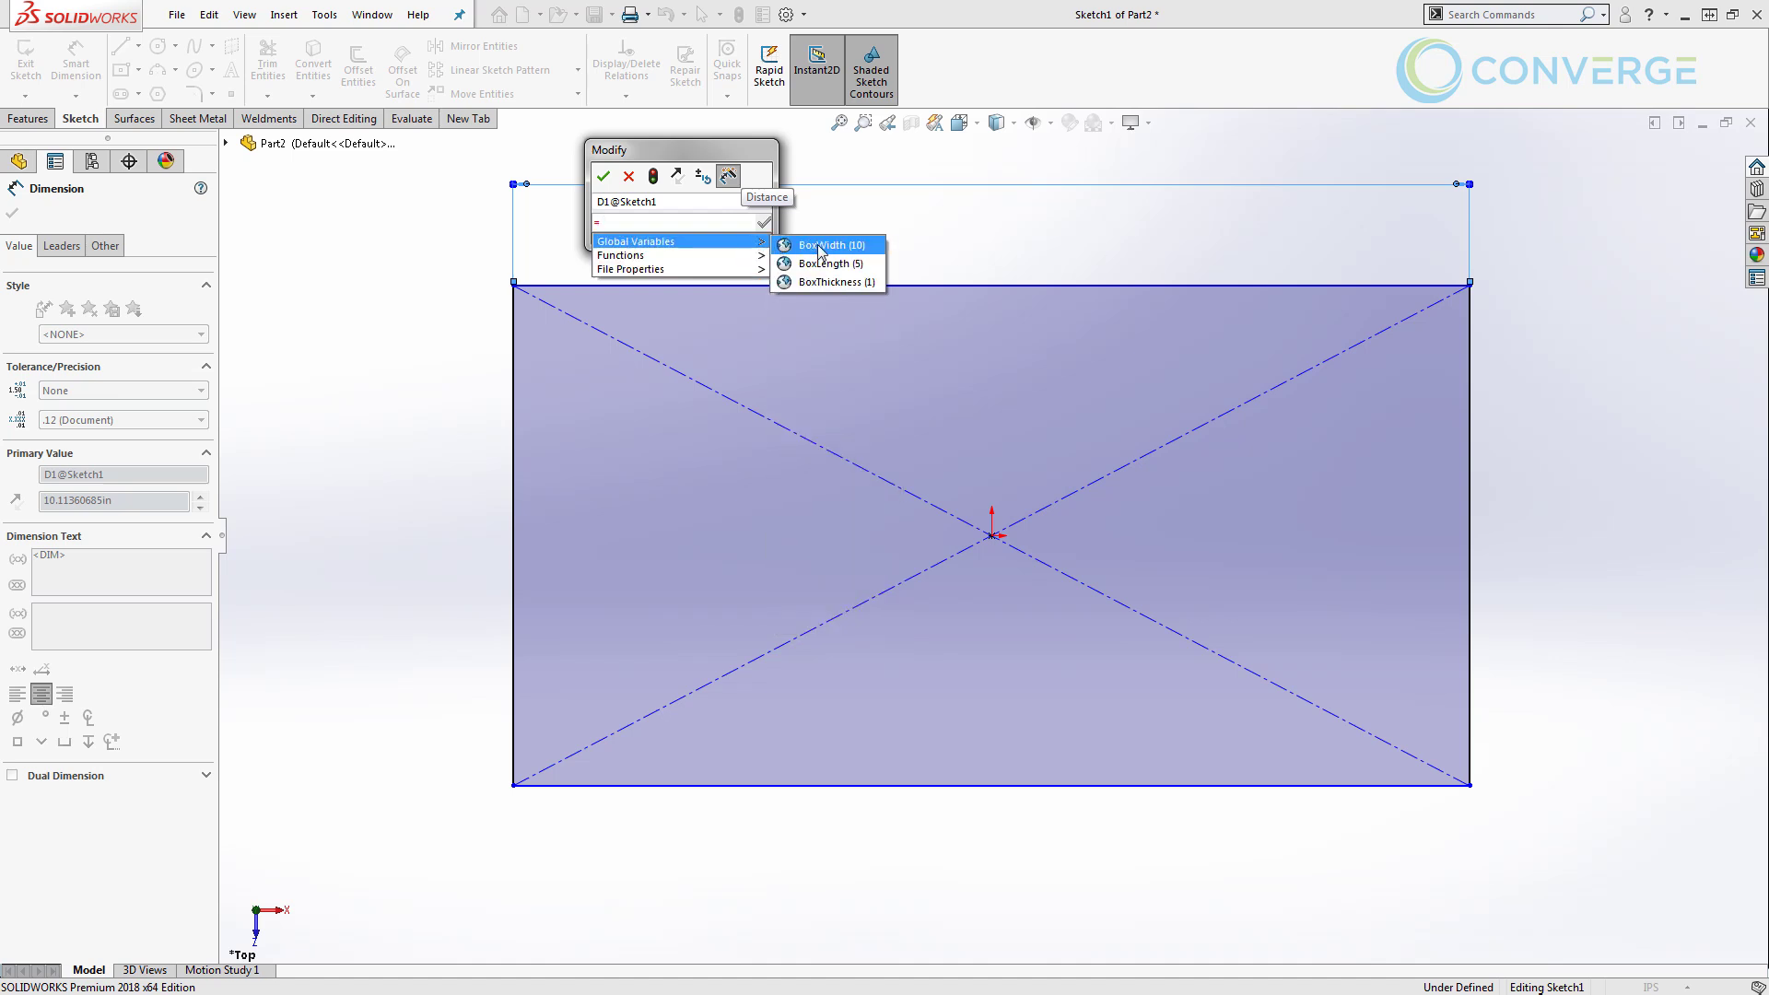
click(821, 250)
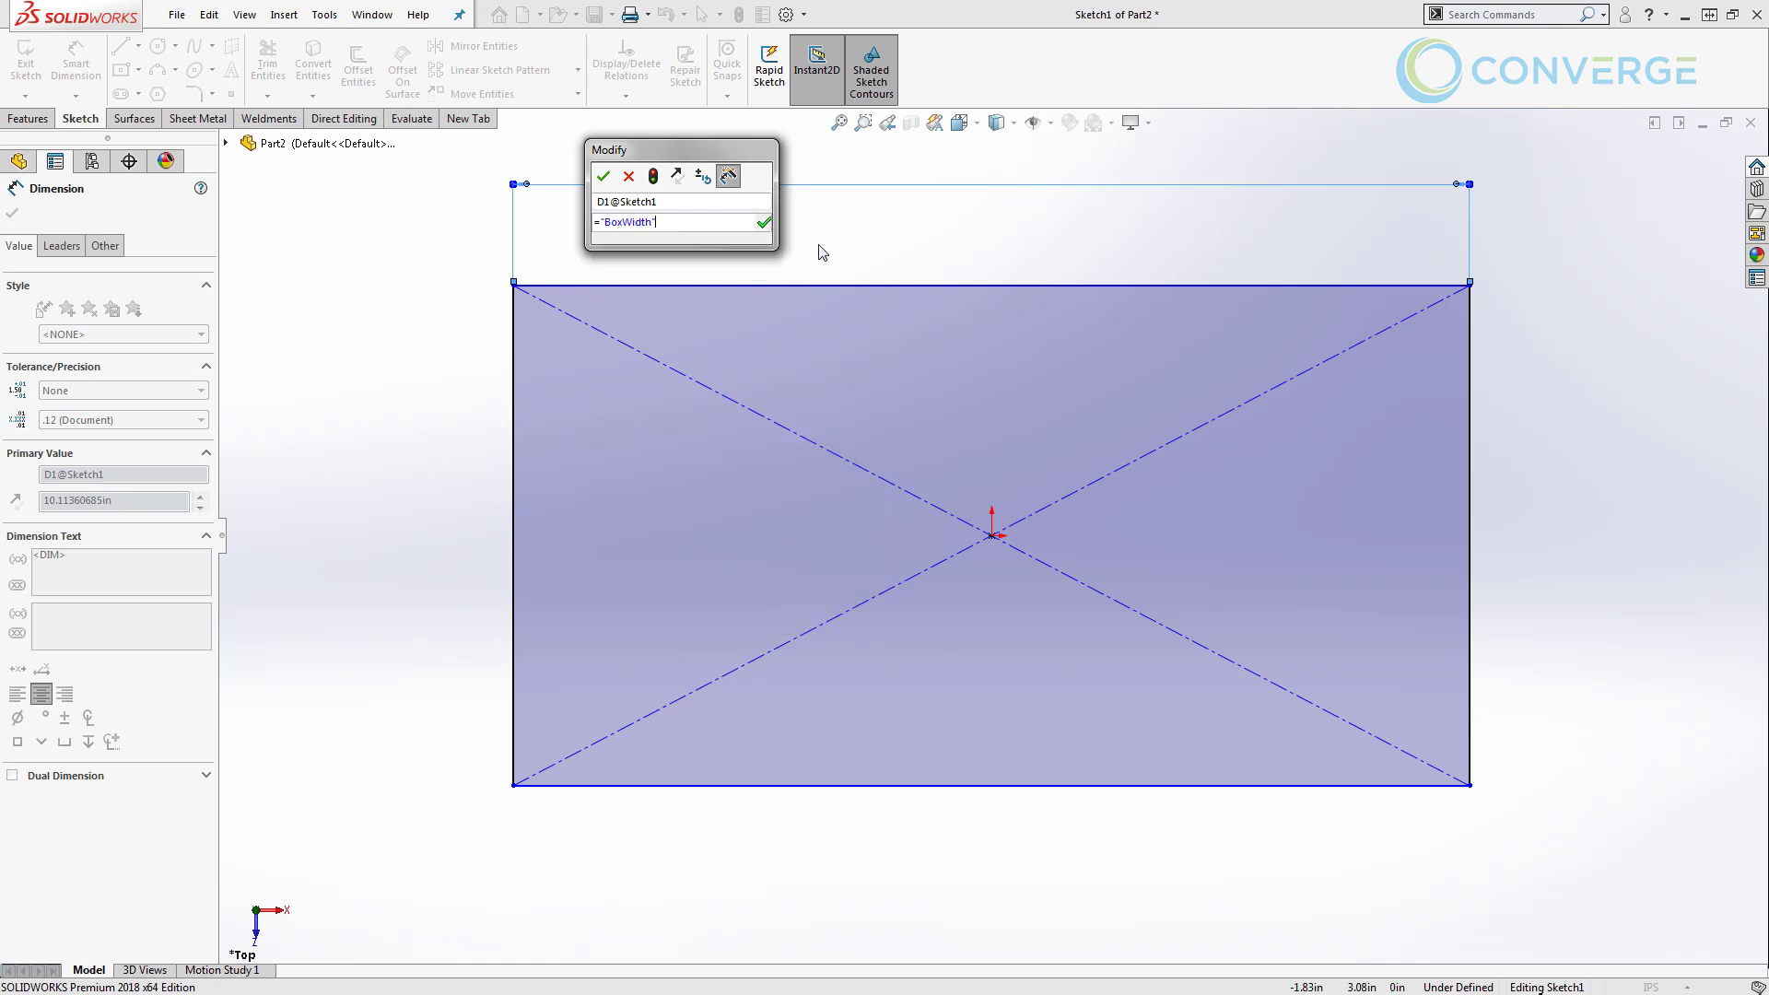
click(765, 224)
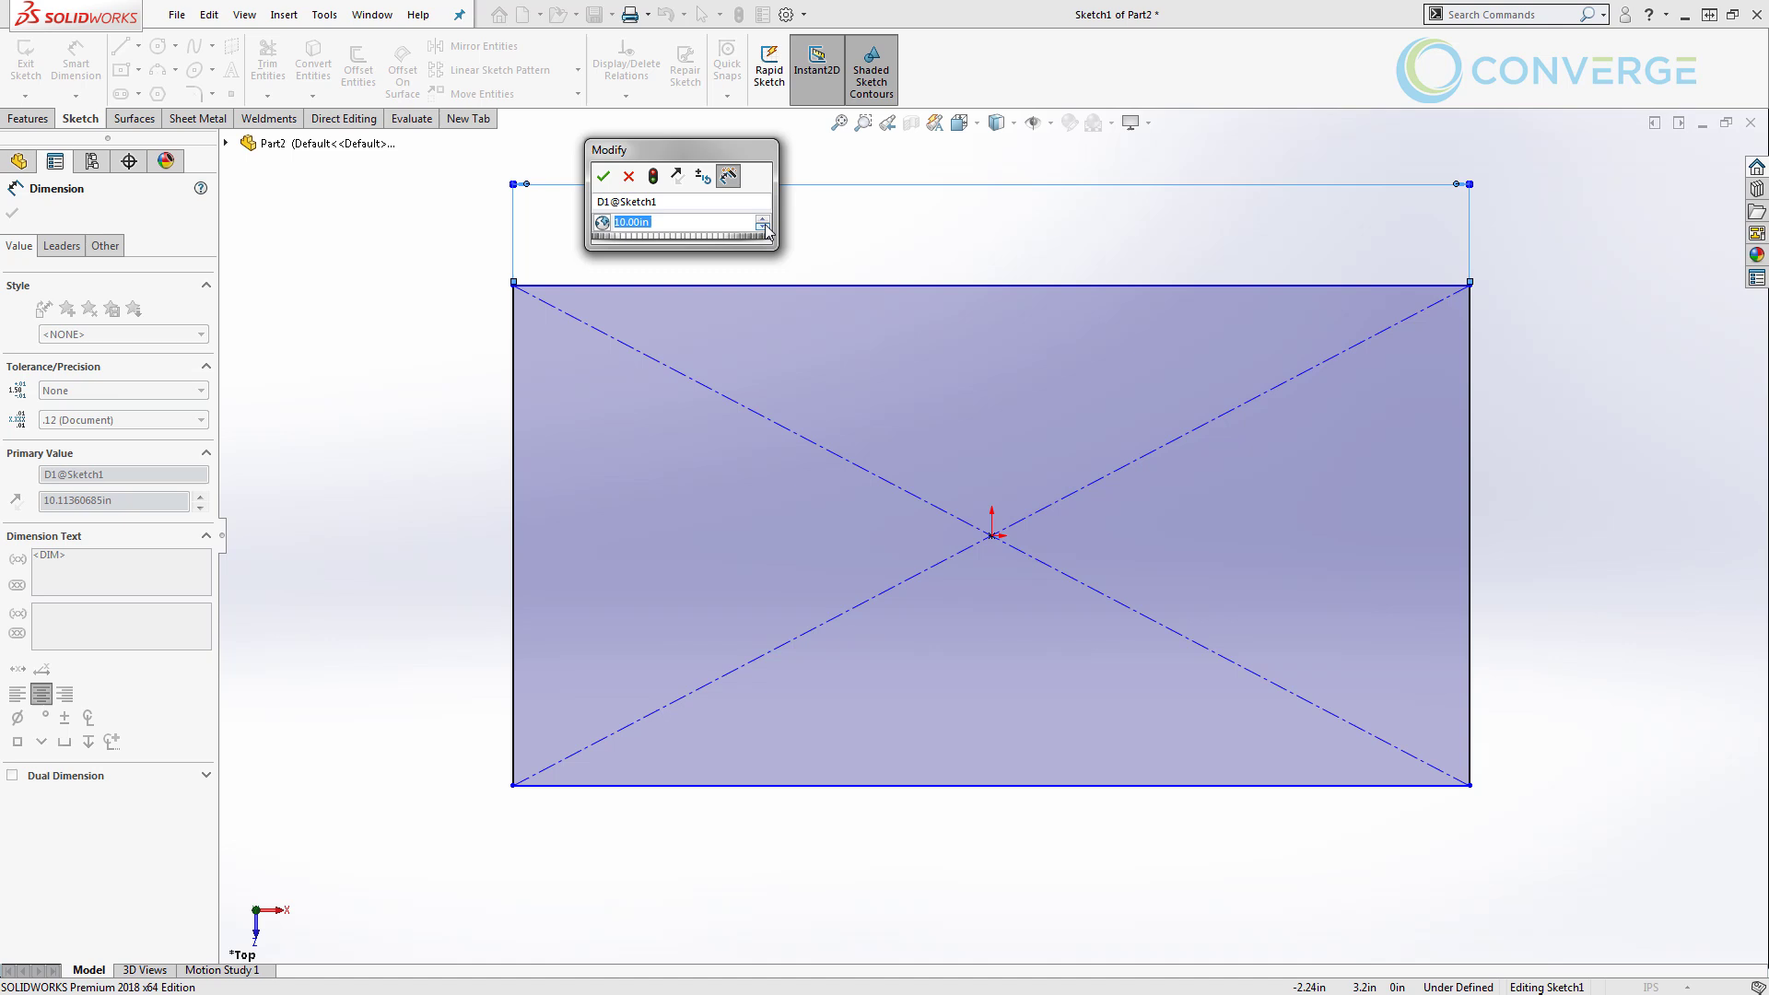
click(604, 176)
click(688, 238)
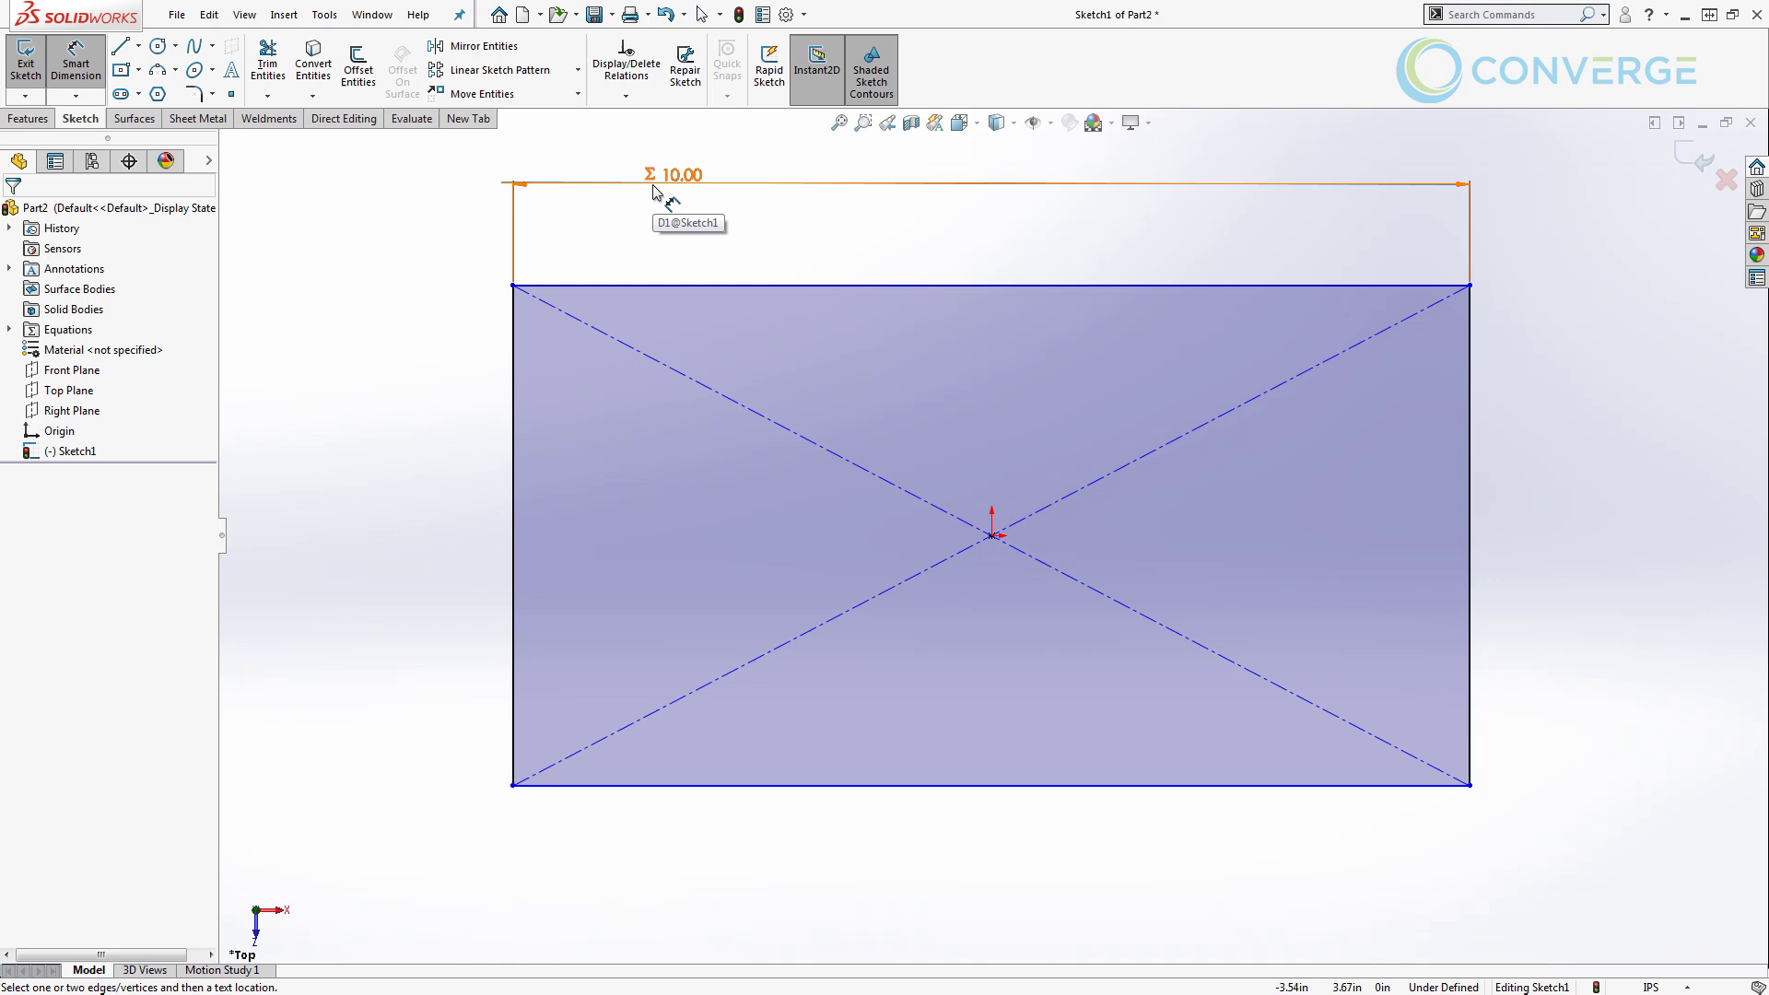
Dimension the left edge with ="BoxLength", giving a 5.00 height.
click(515, 328)
click(412, 464)
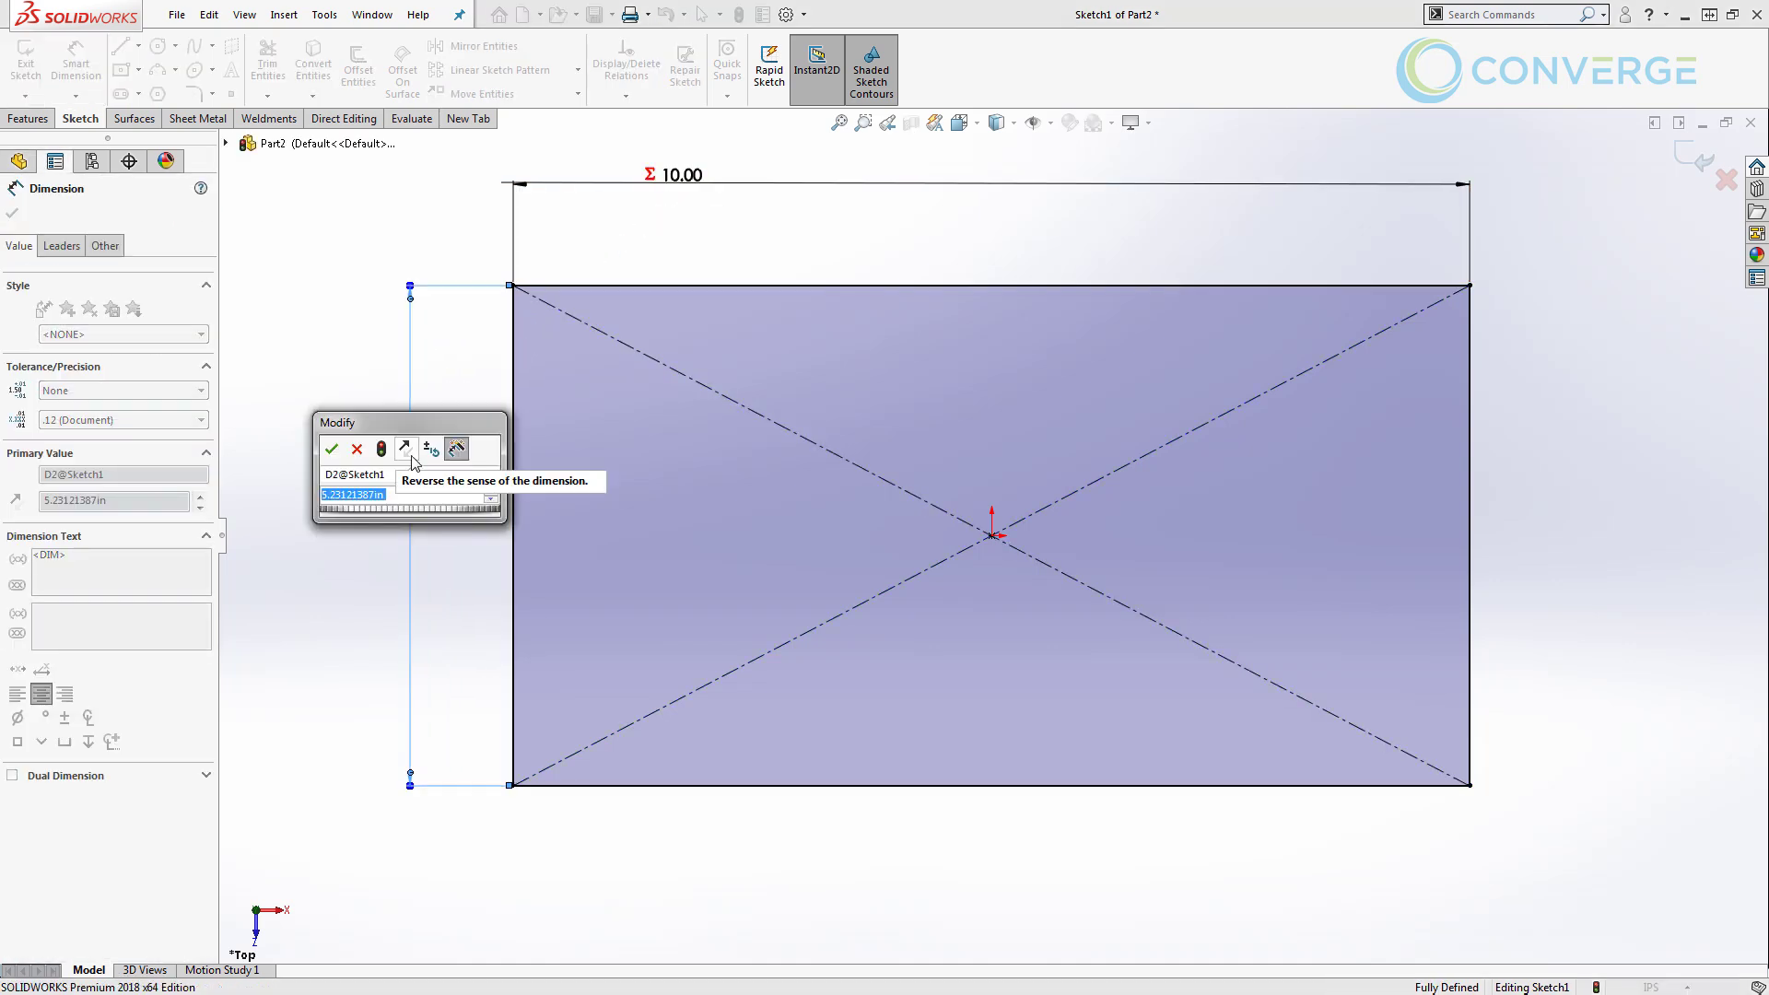
text(=)
mouse_move(467, 513)
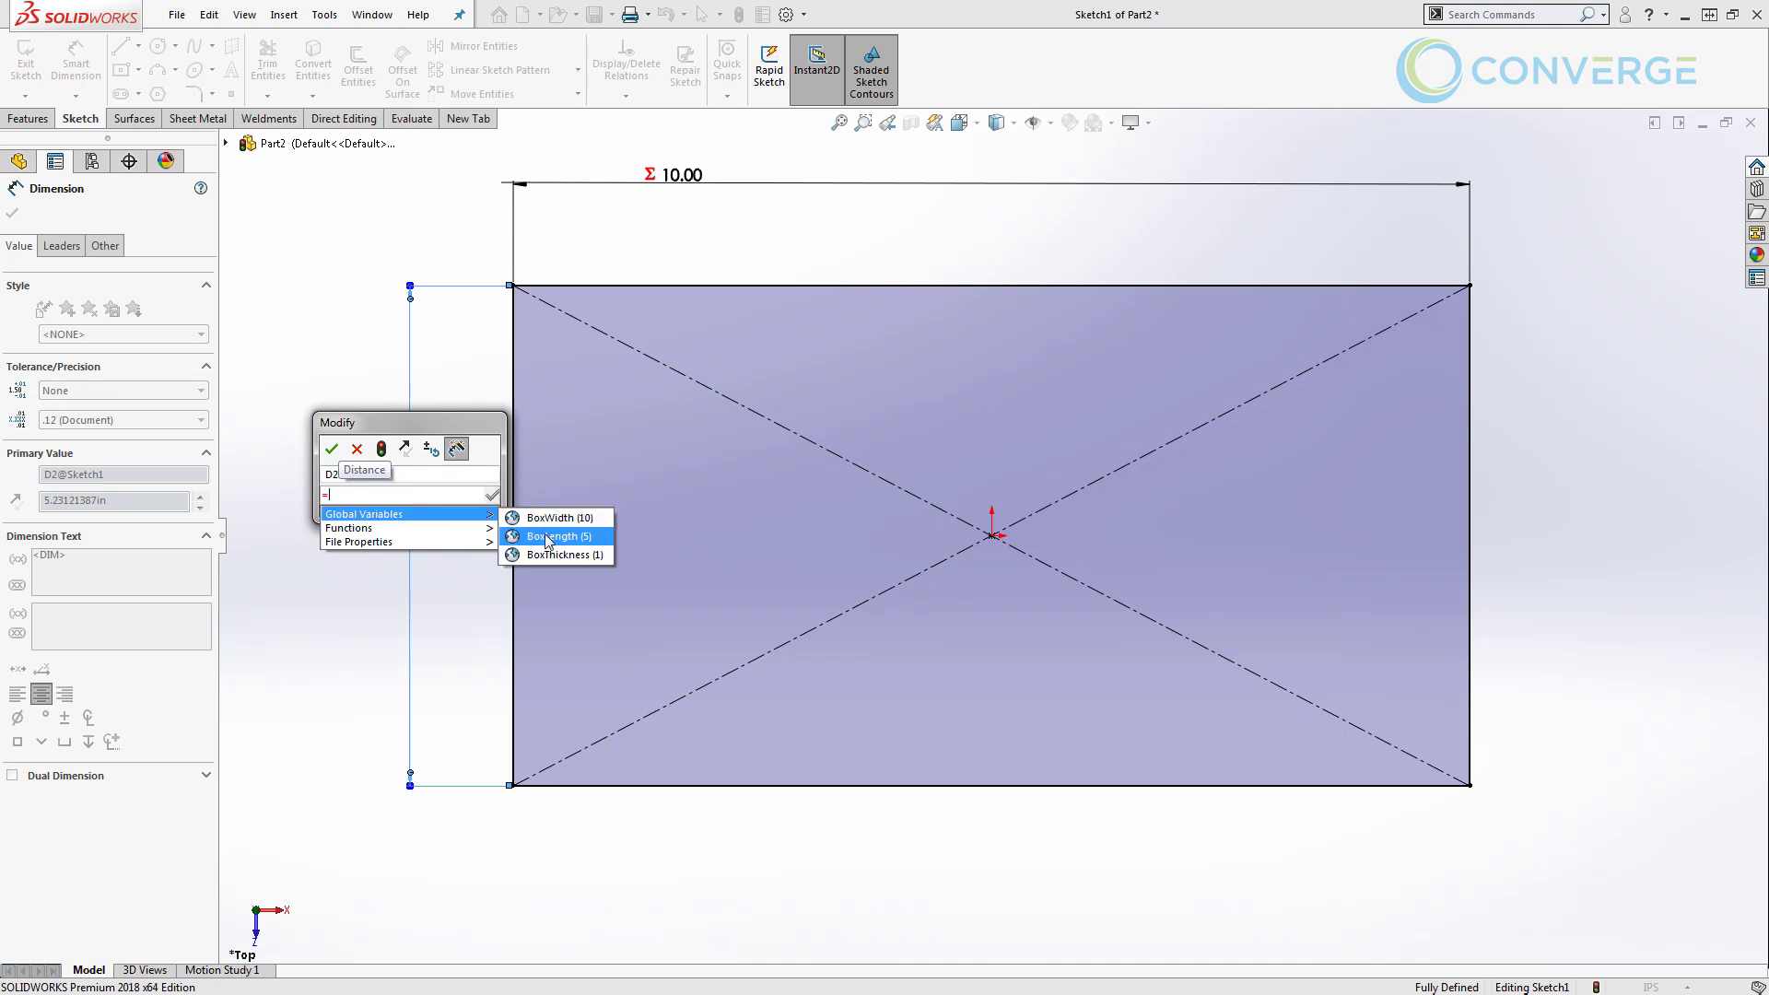
click(545, 535)
click(494, 496)
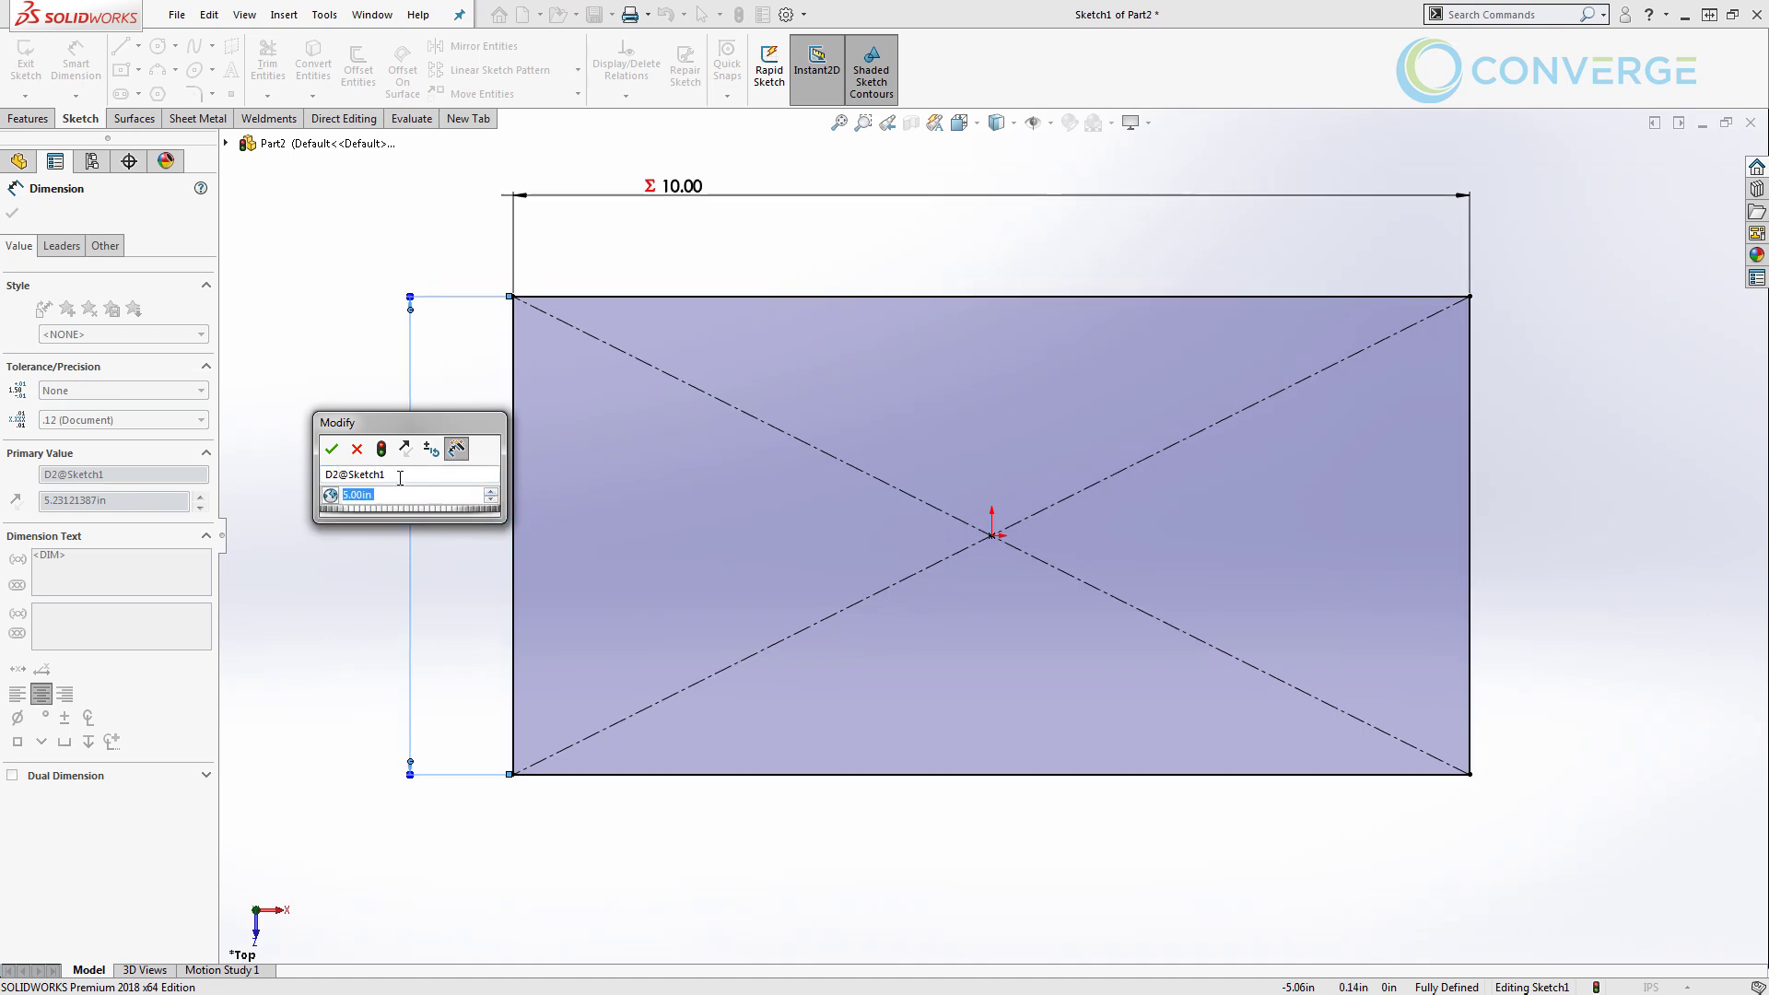
click(333, 450)
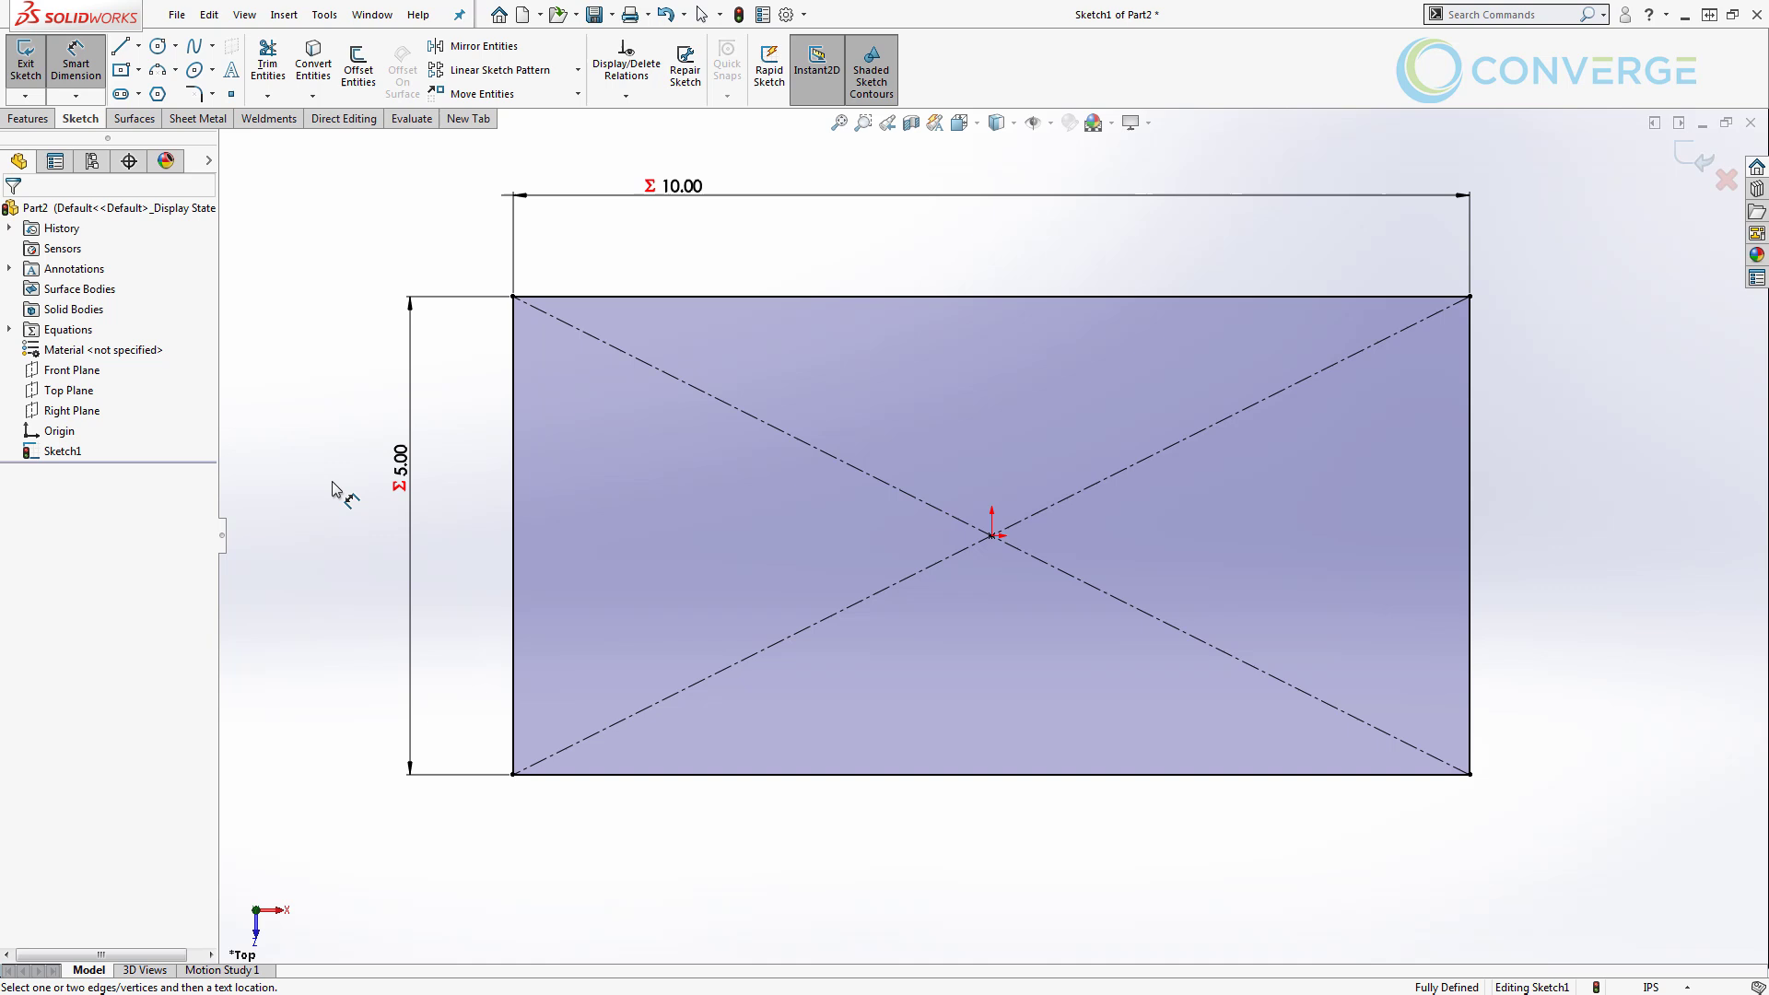
Extrude Sketch1 into Boss-Extrude1 with depth ="BoxThickness" (1.00).
click(16, 75)
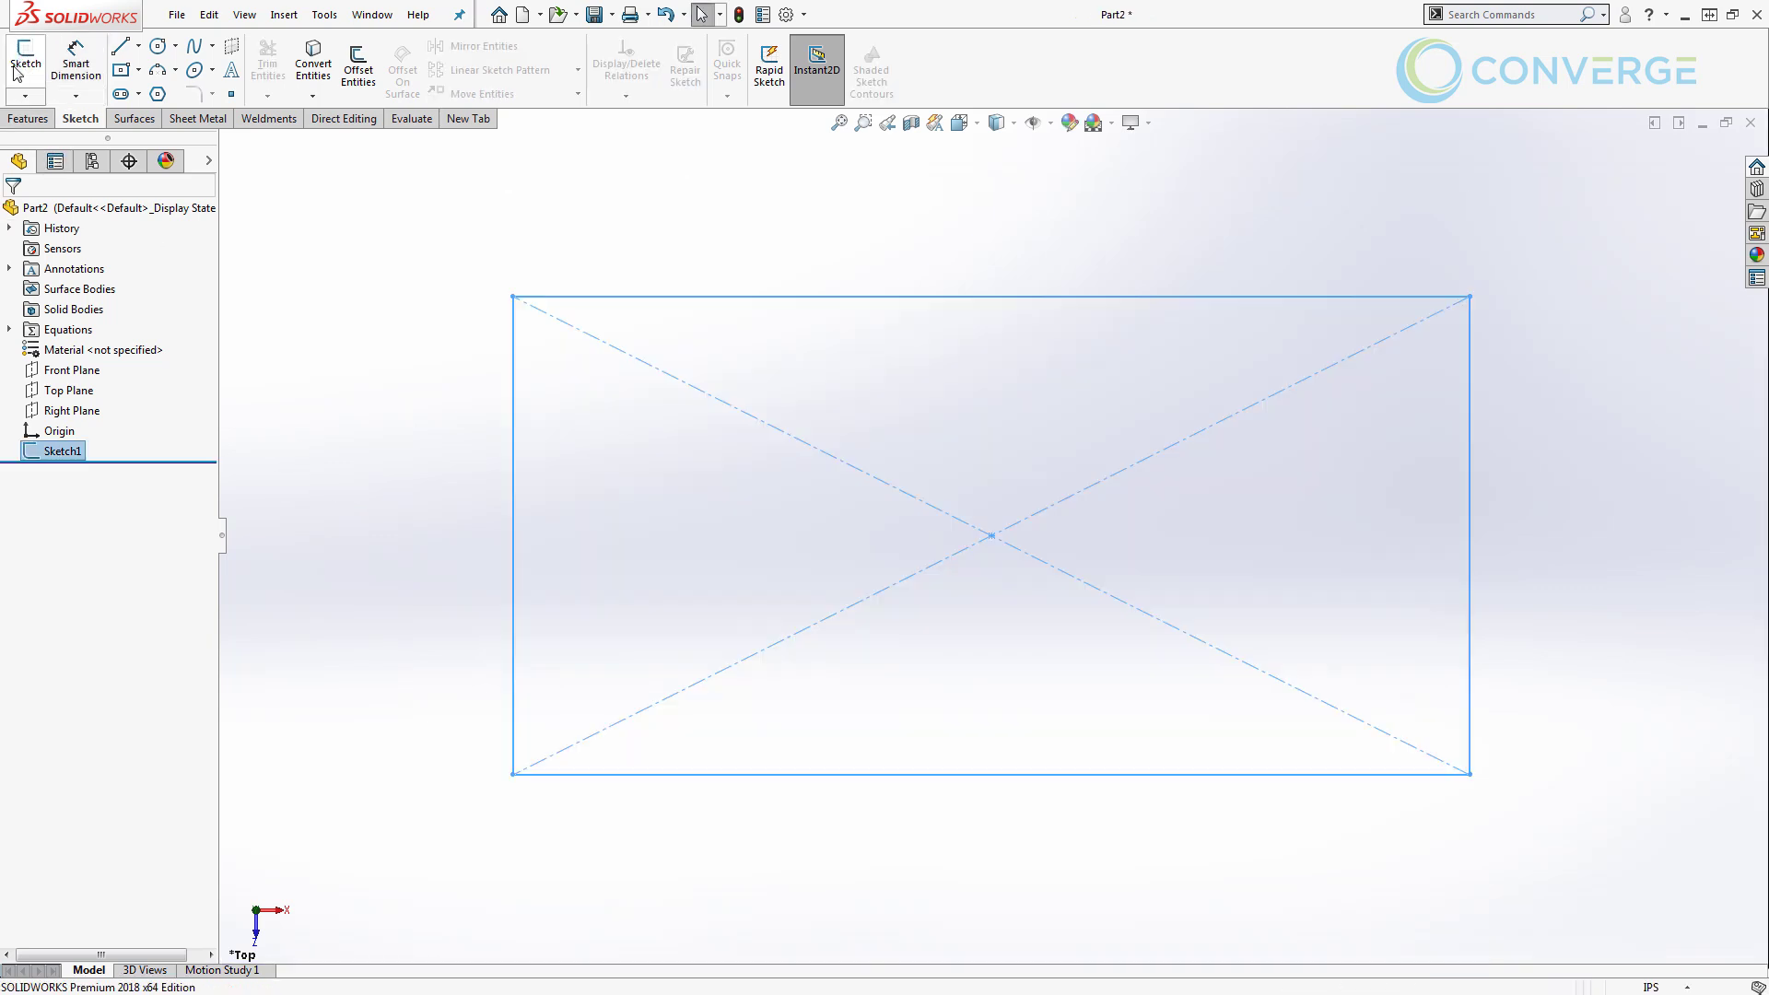
click(28, 117)
click(34, 67)
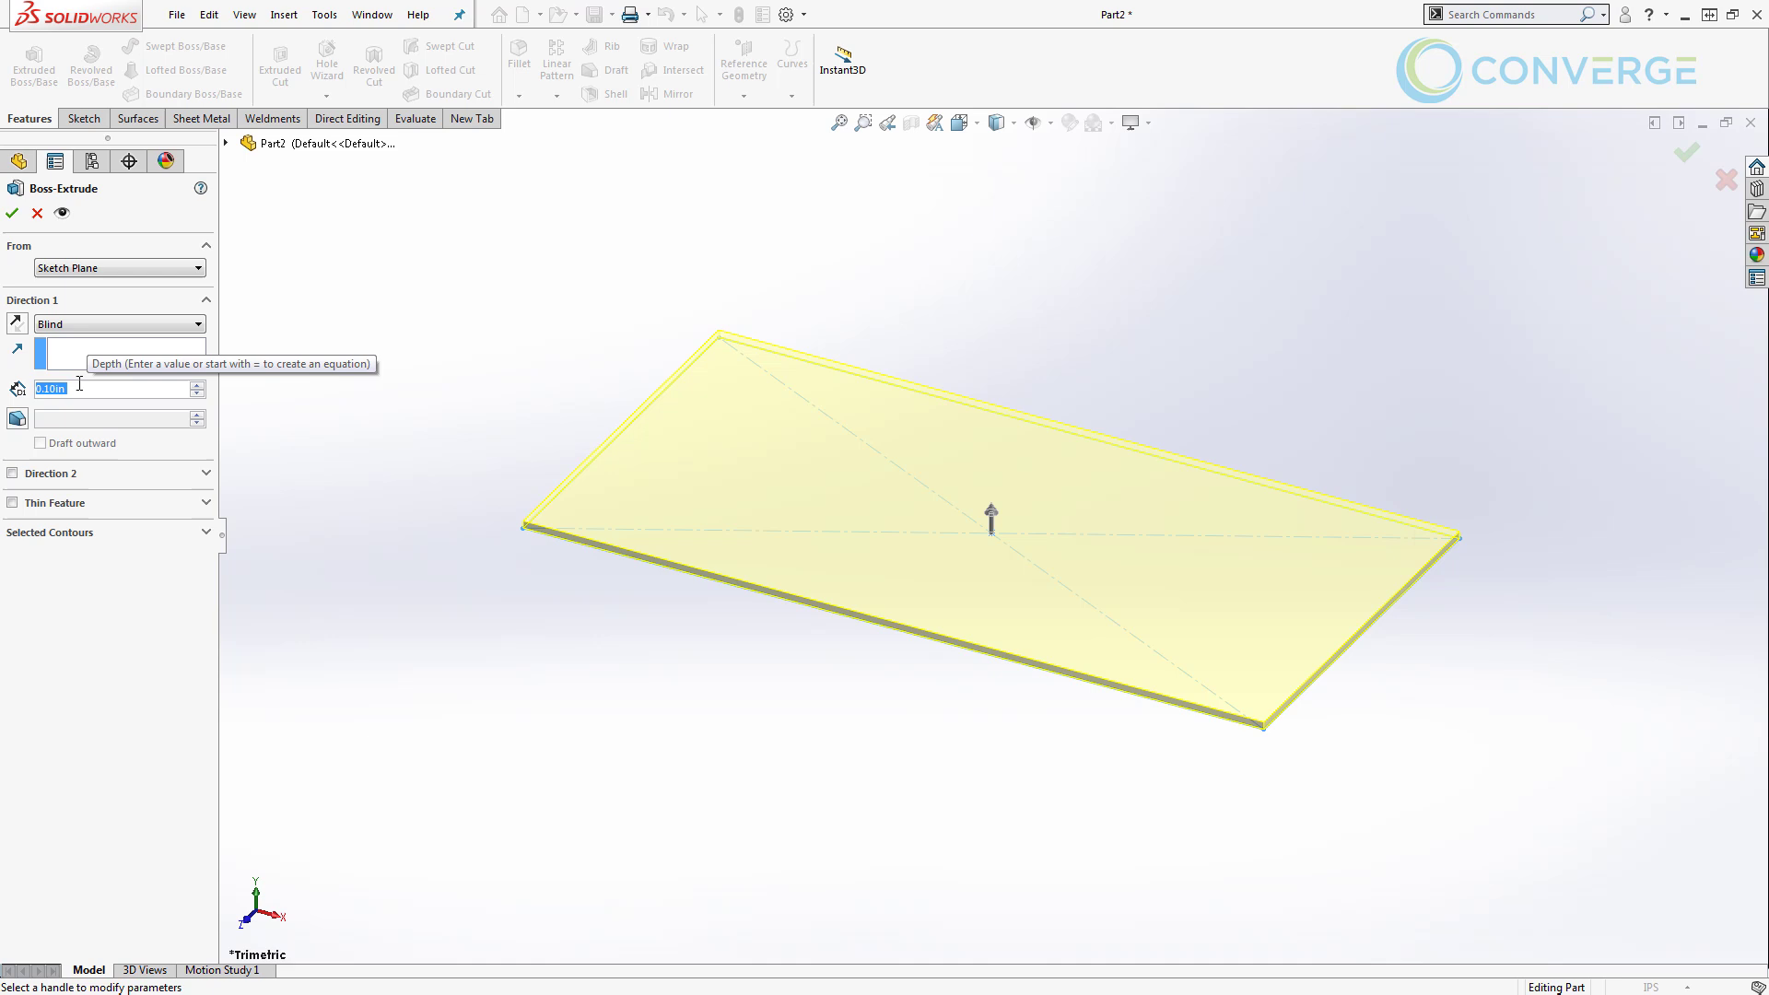
text(=)
mouse_move(141, 413)
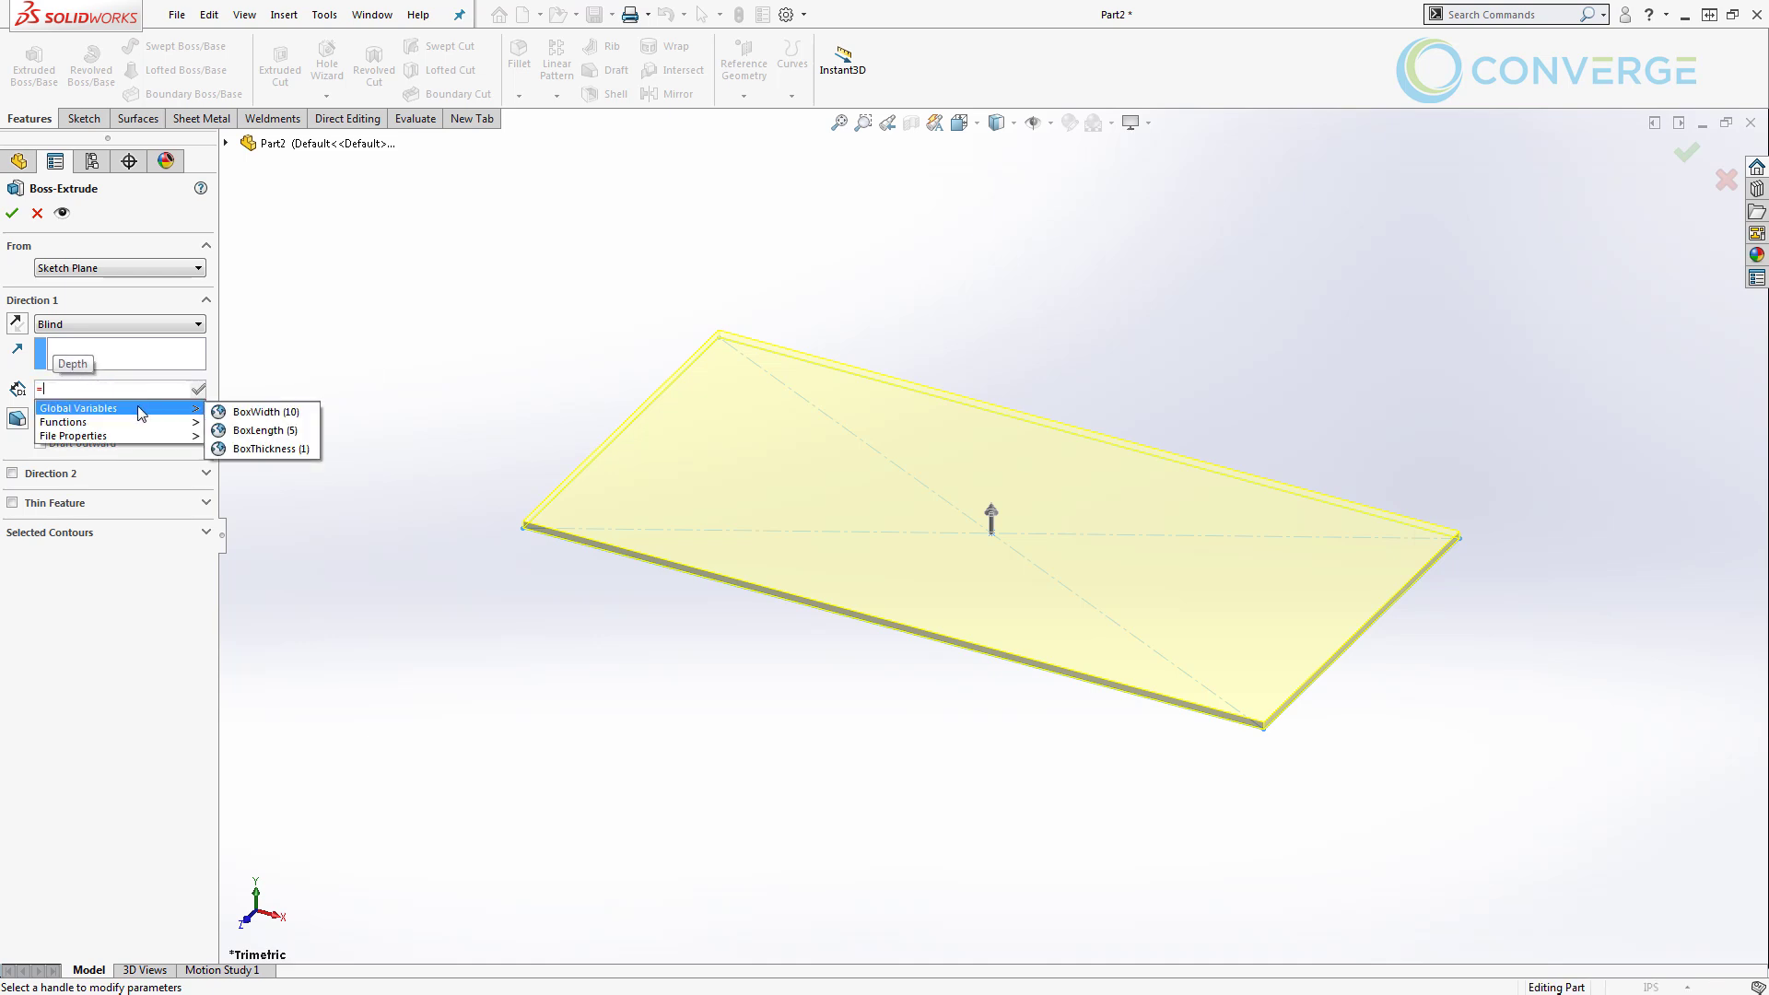
click(249, 449)
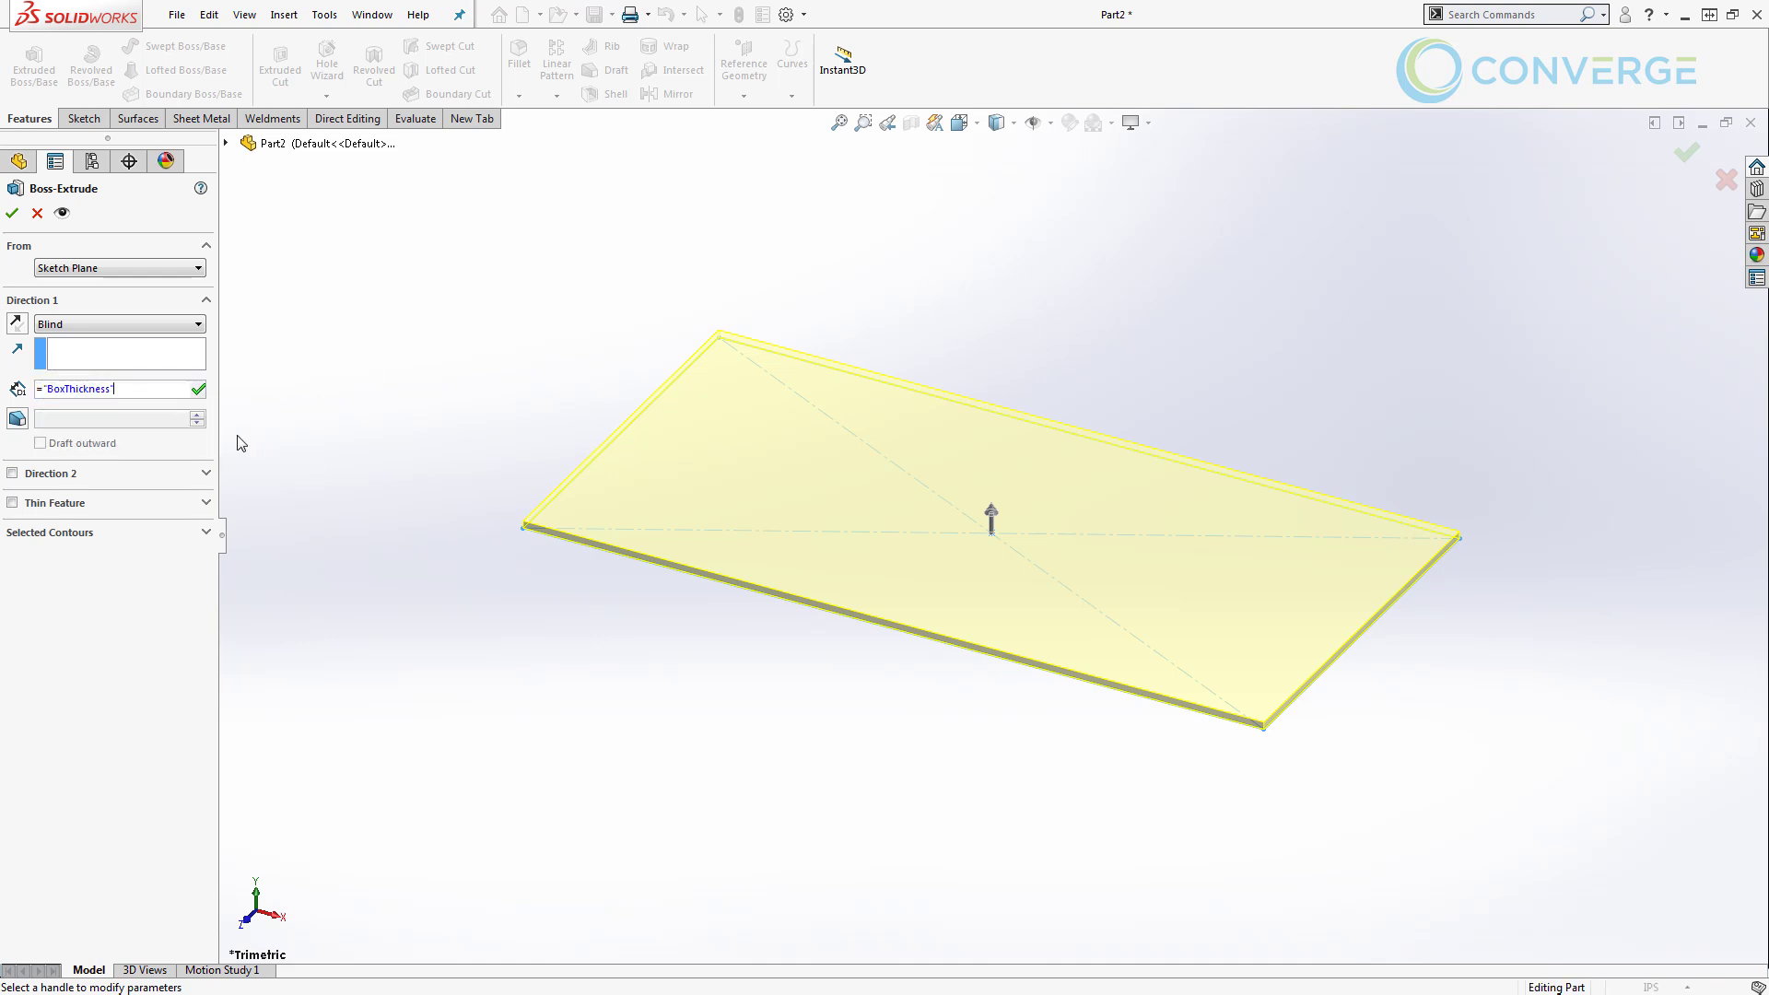
click(199, 390)
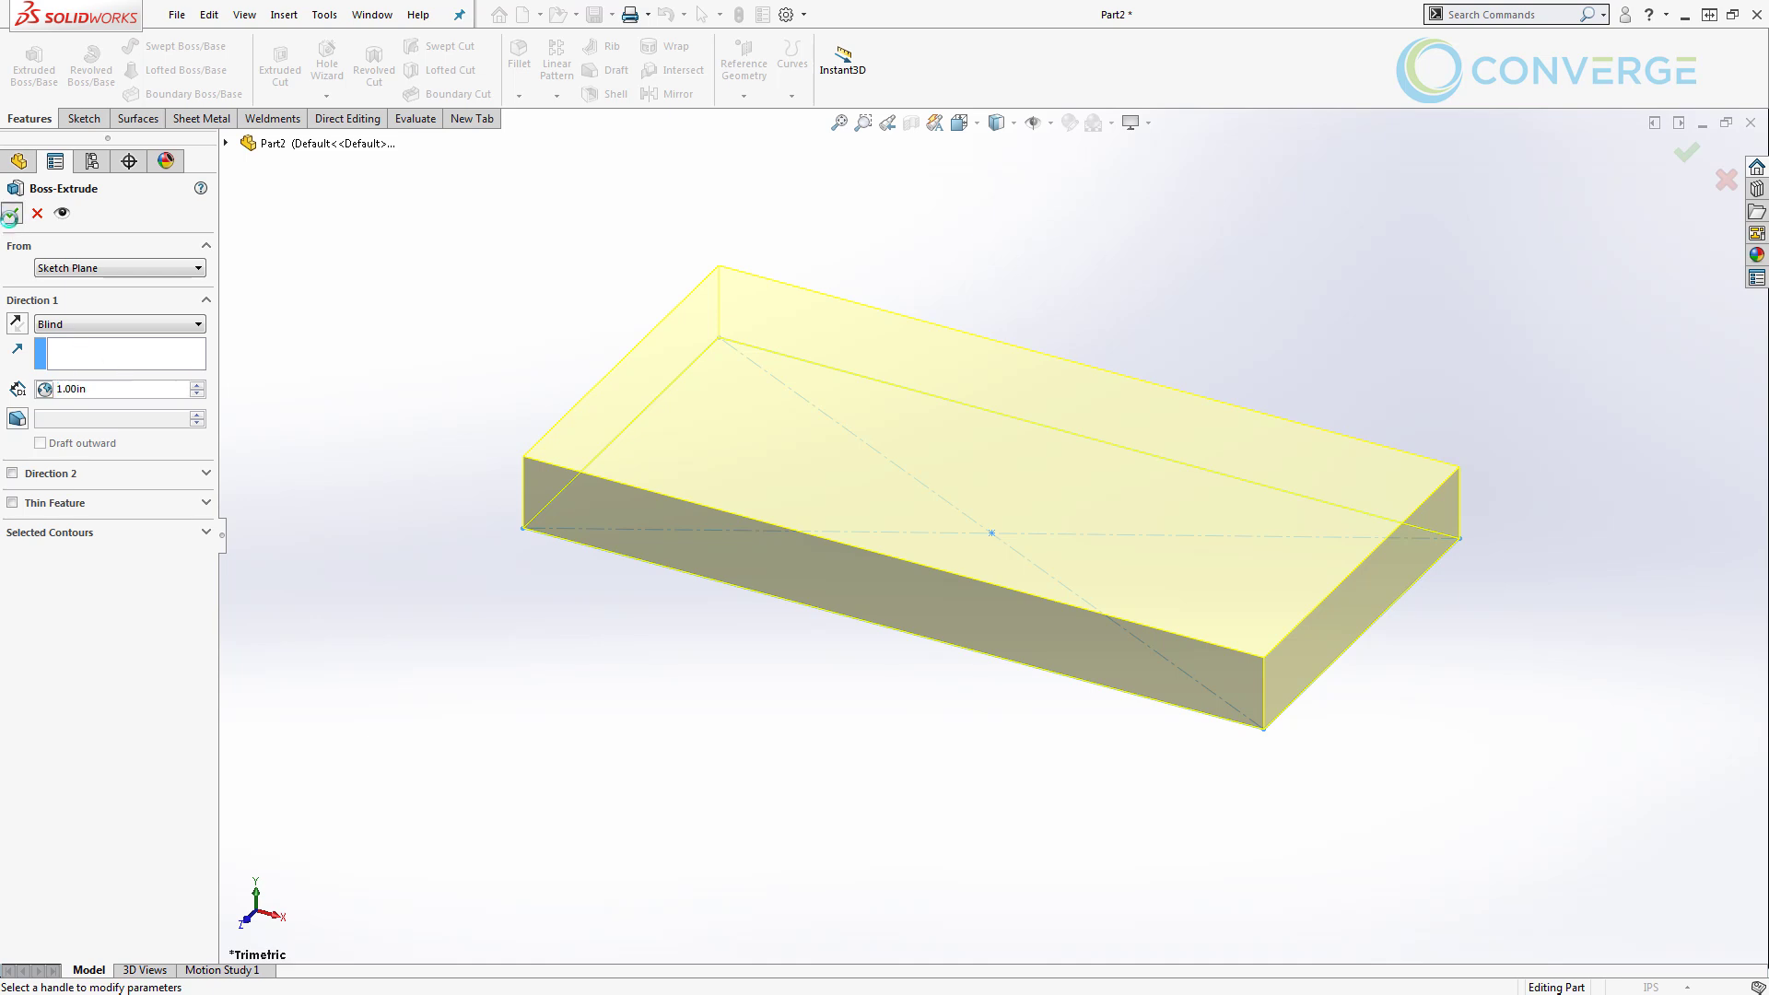
click(12, 213)
Expand Boss-Extrude1 to display Sketch1's 10.00 and 5.00 dimensions.
click(393, 461)
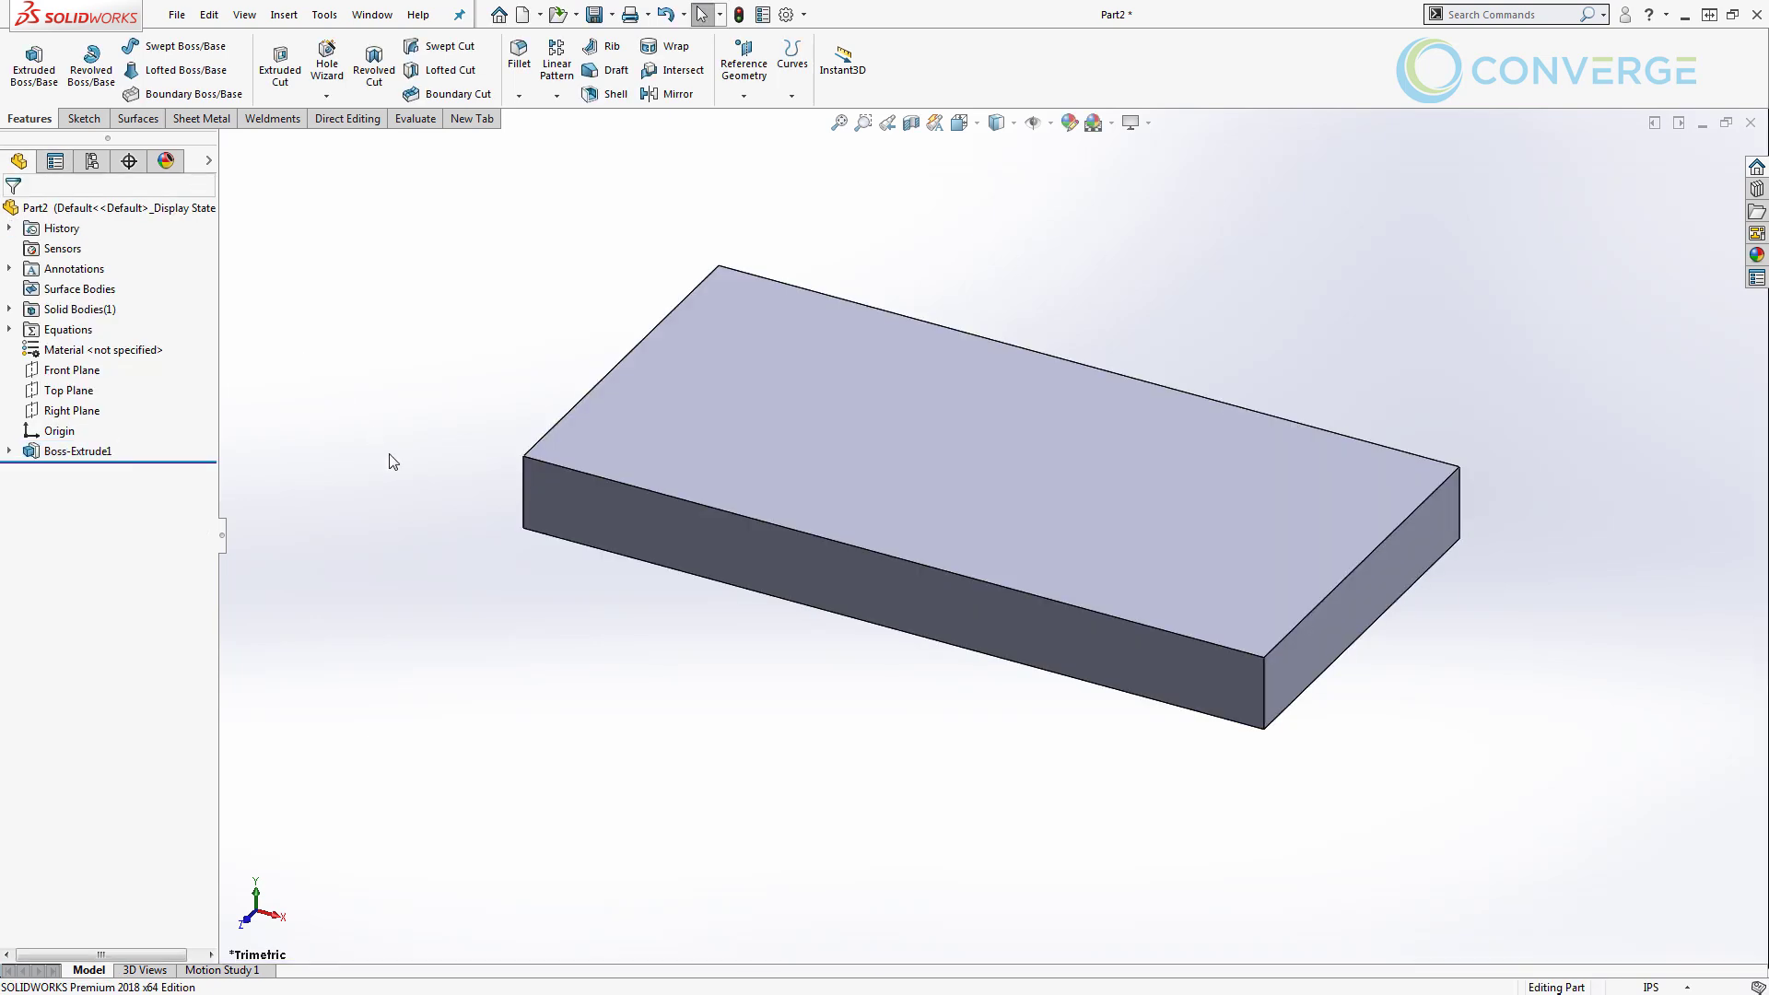
click(8, 452)
click(62, 473)
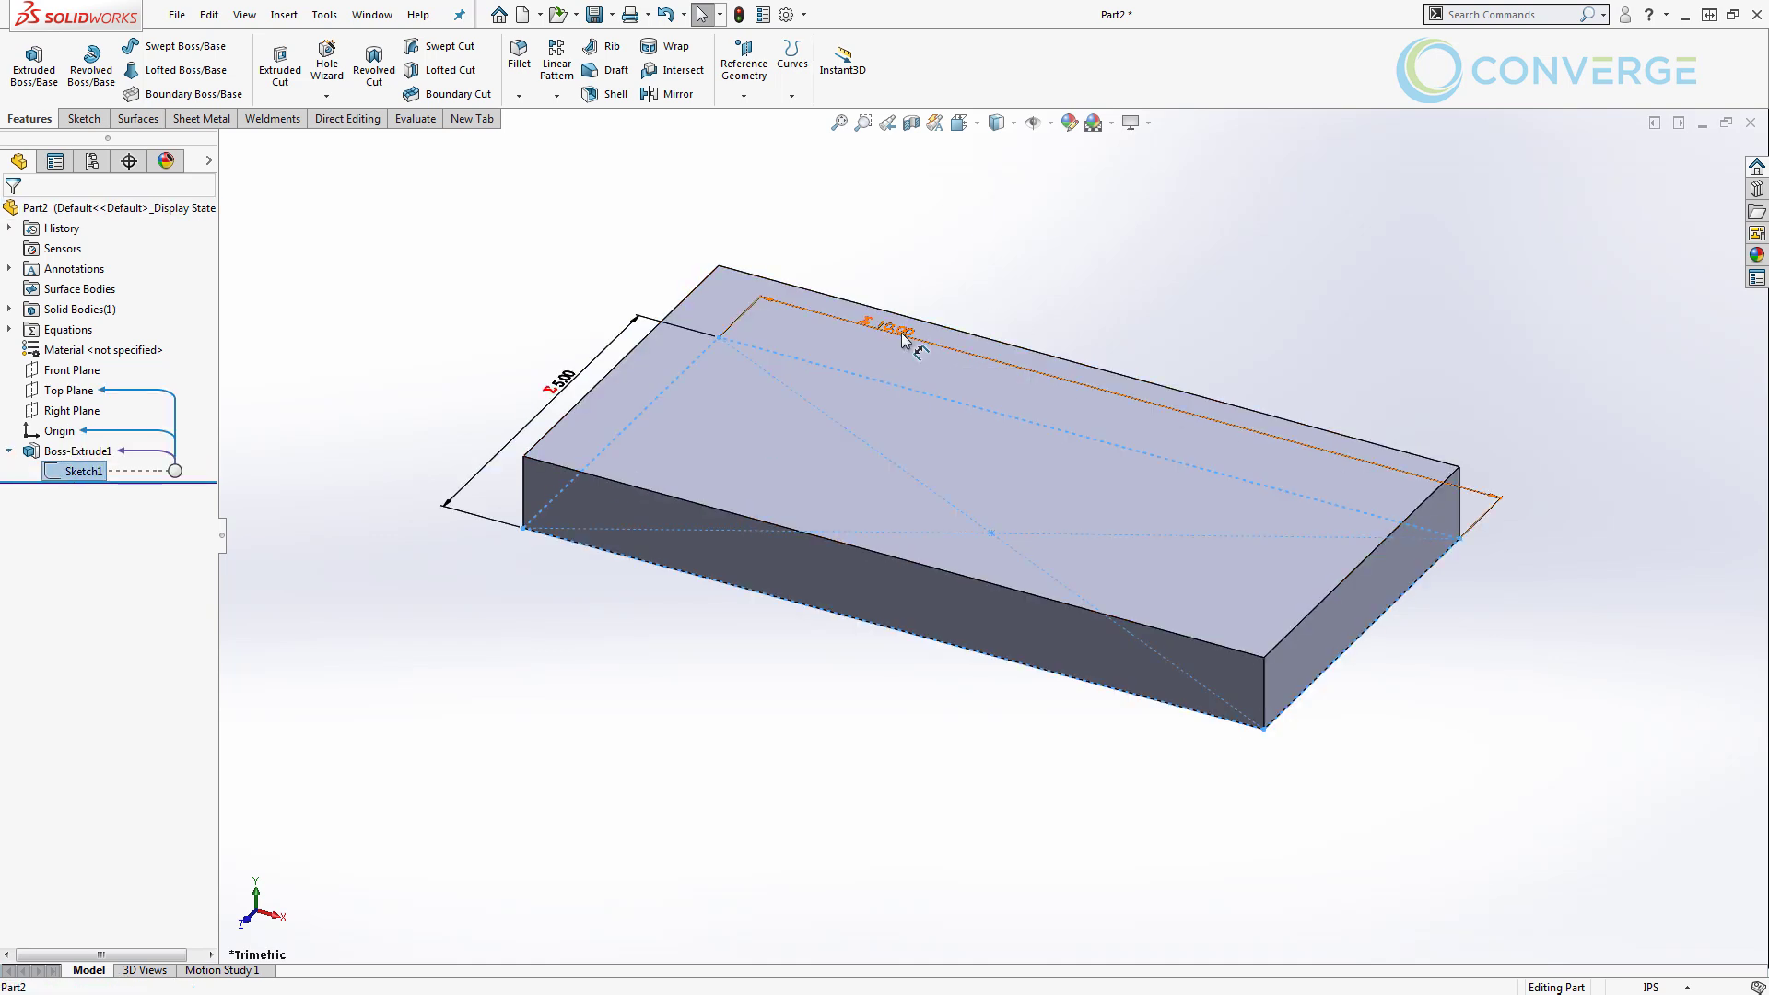
click(325, 458)
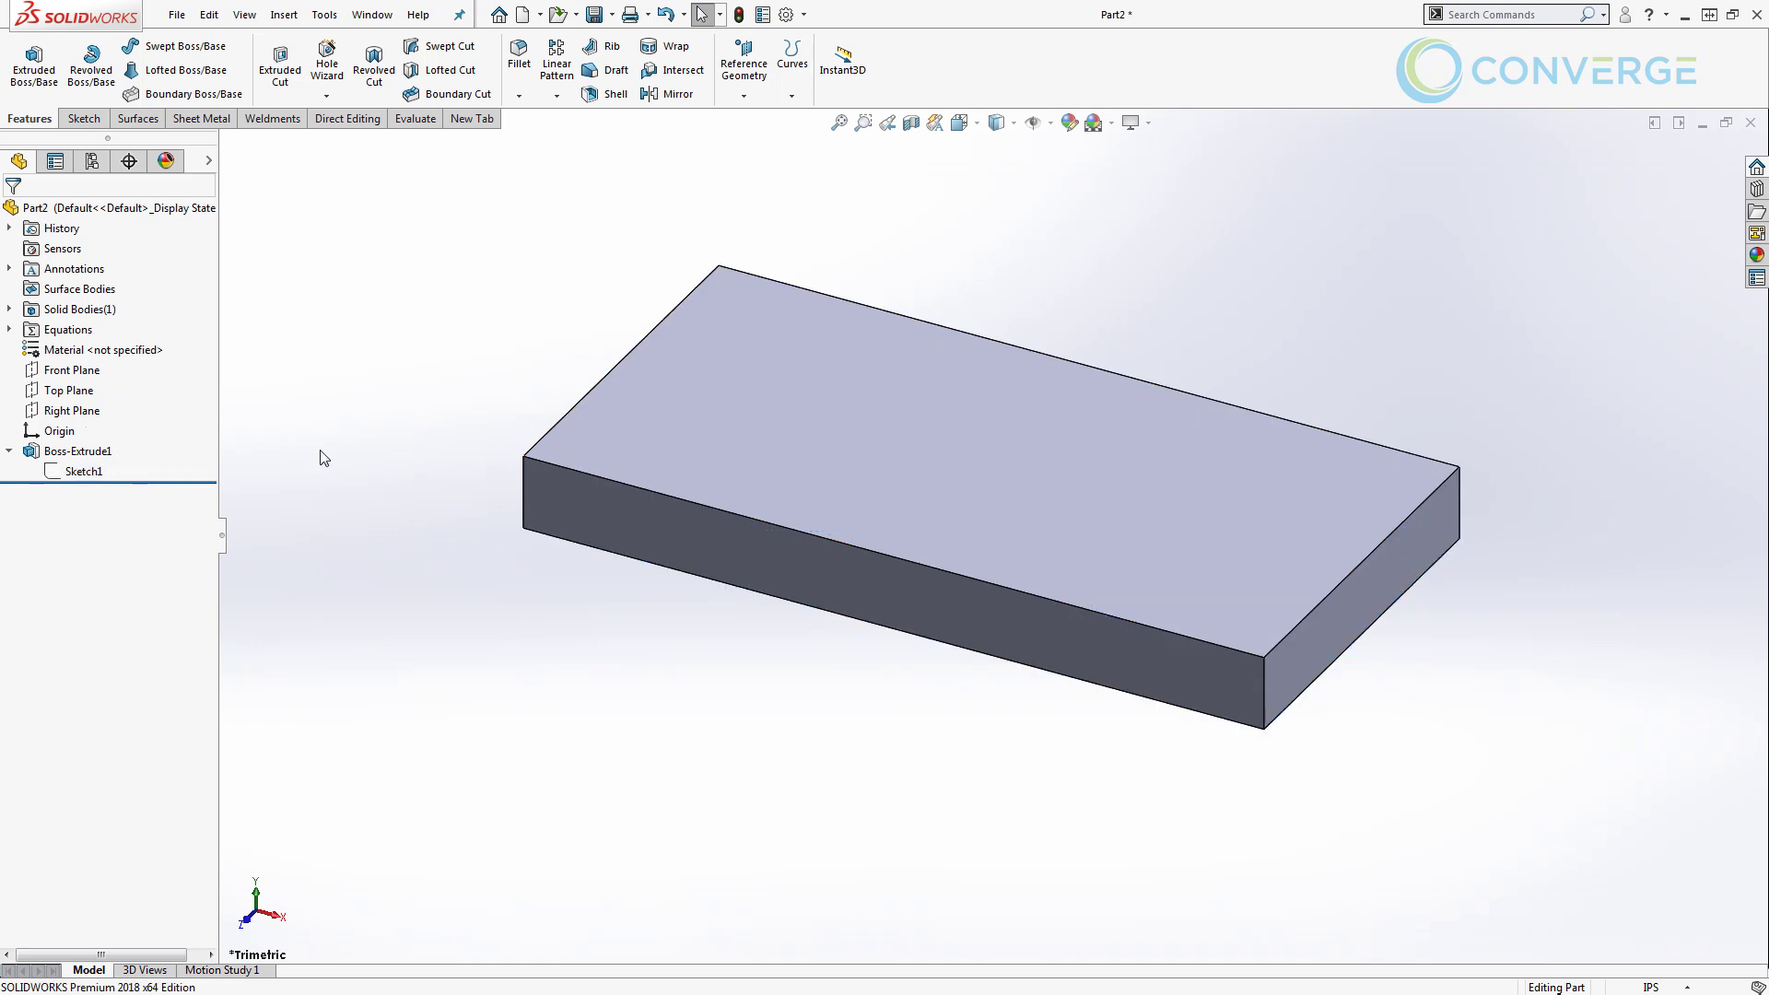
click(1087, 659)
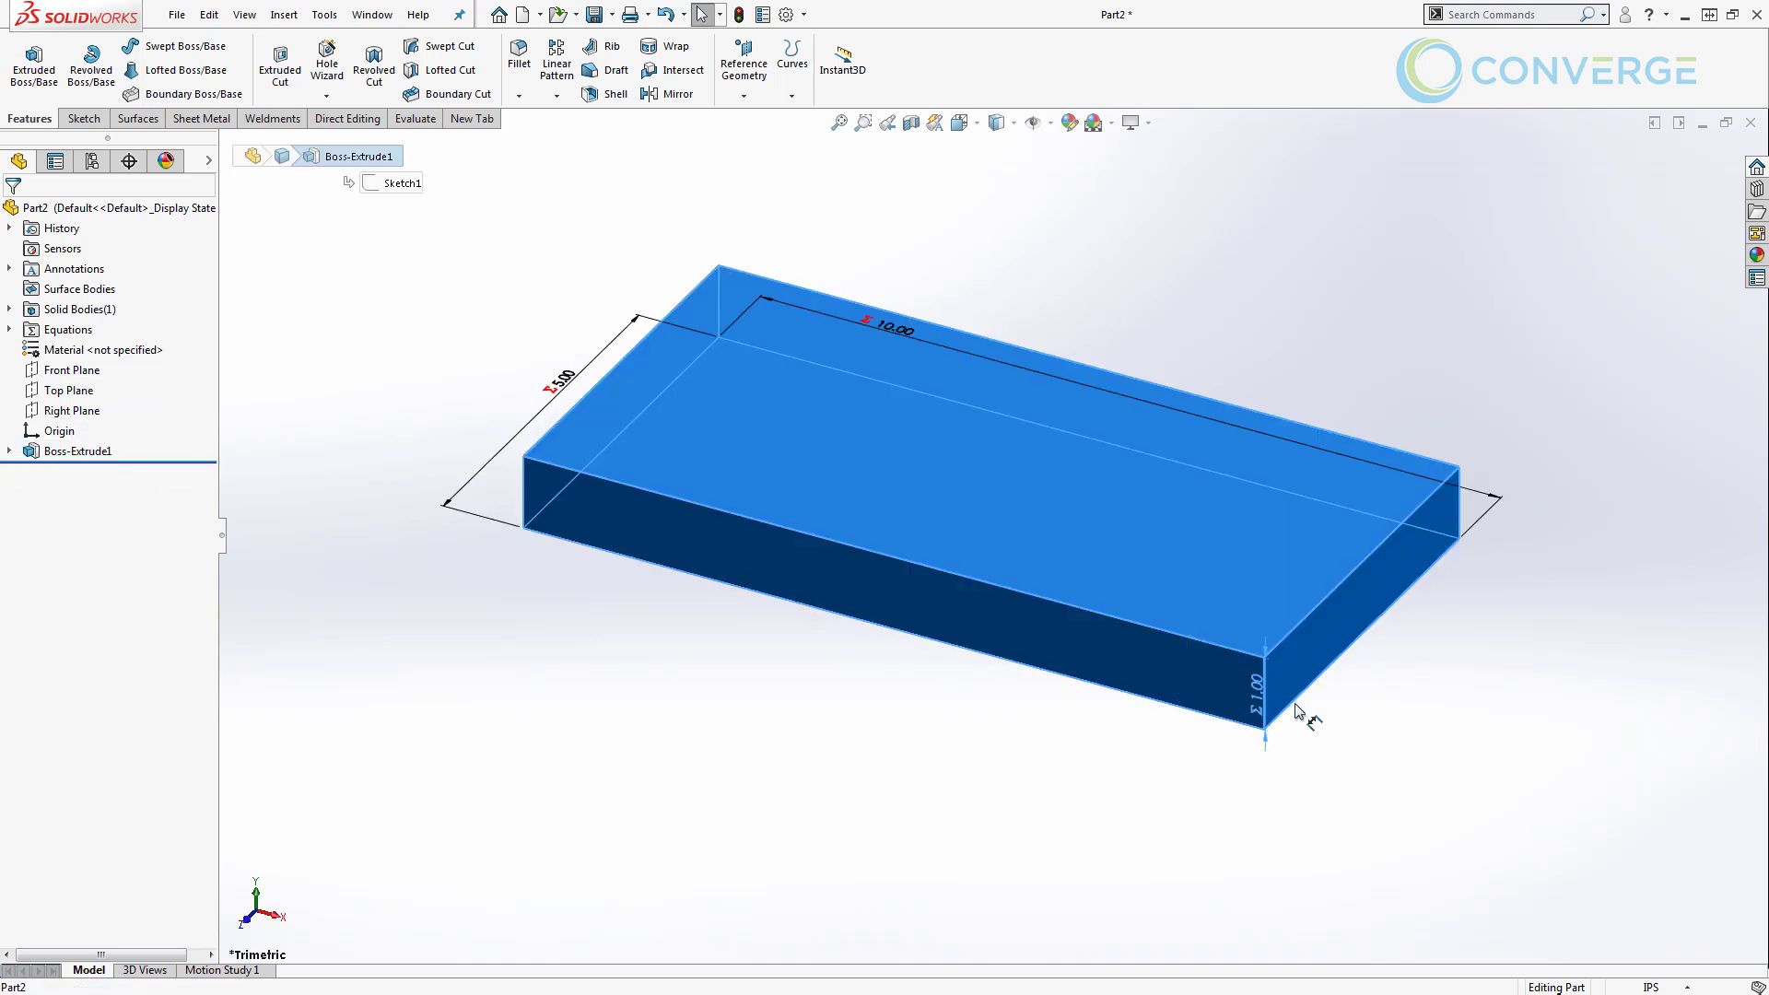
drag(1296, 710, 1415, 753)
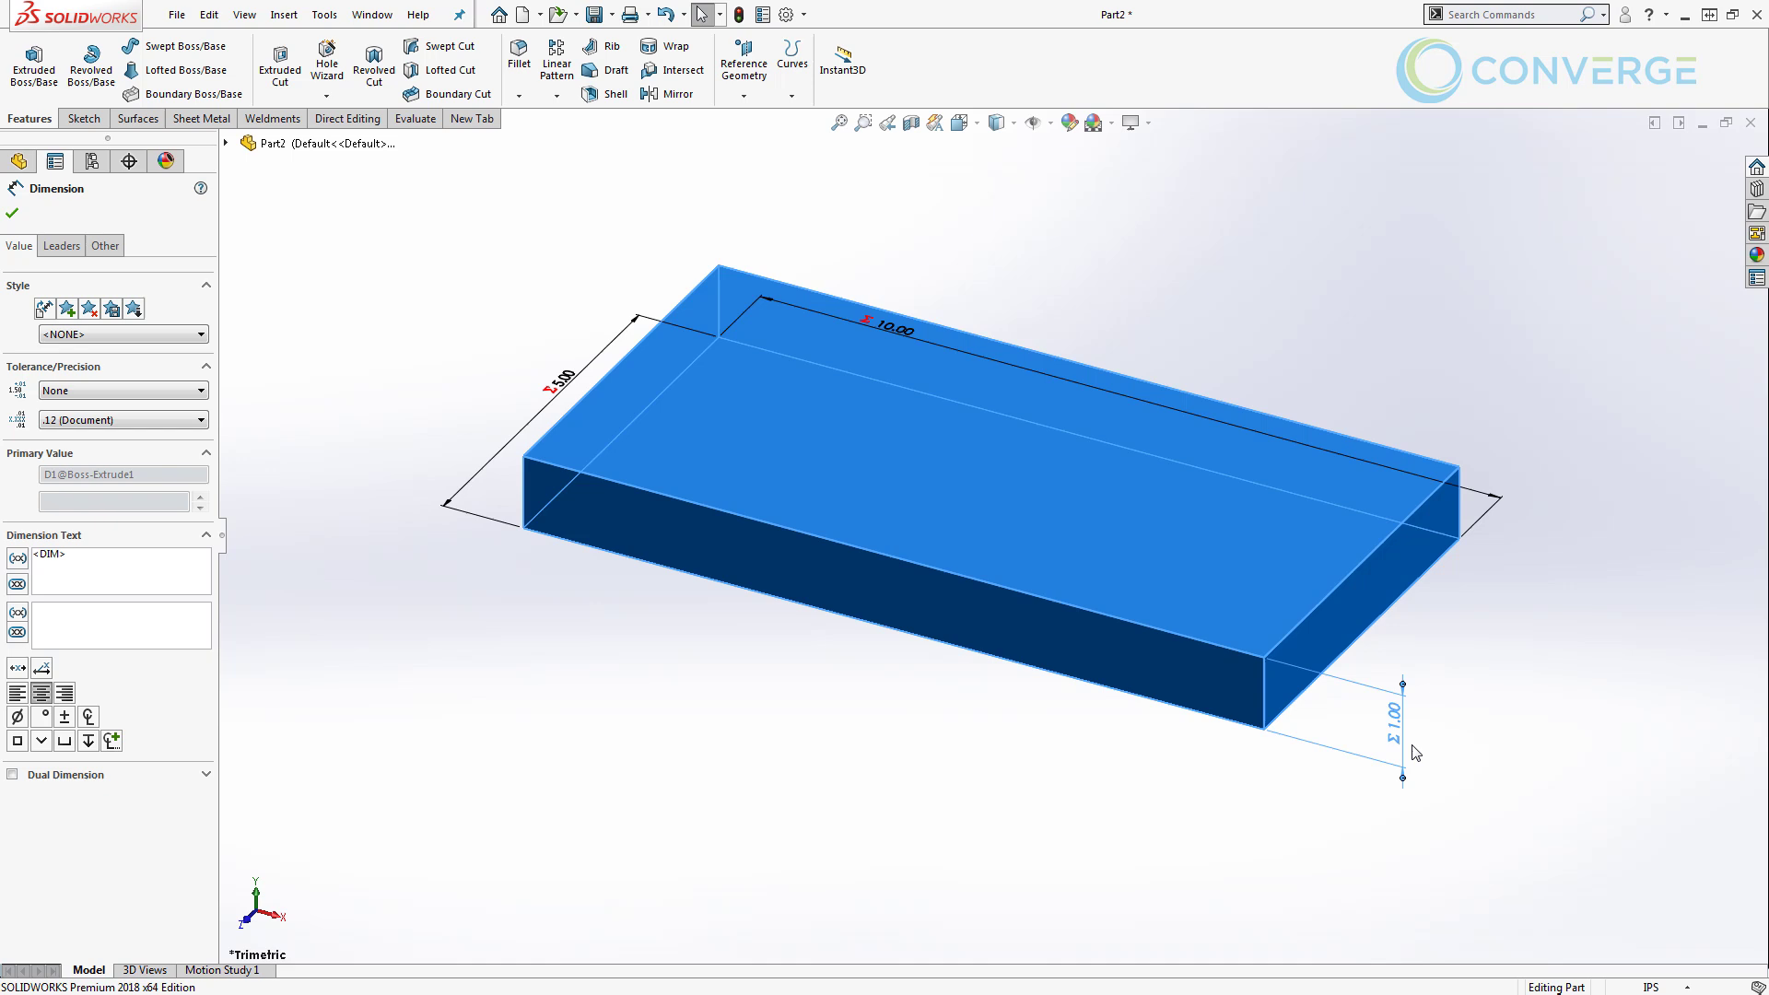
click(1364, 816)
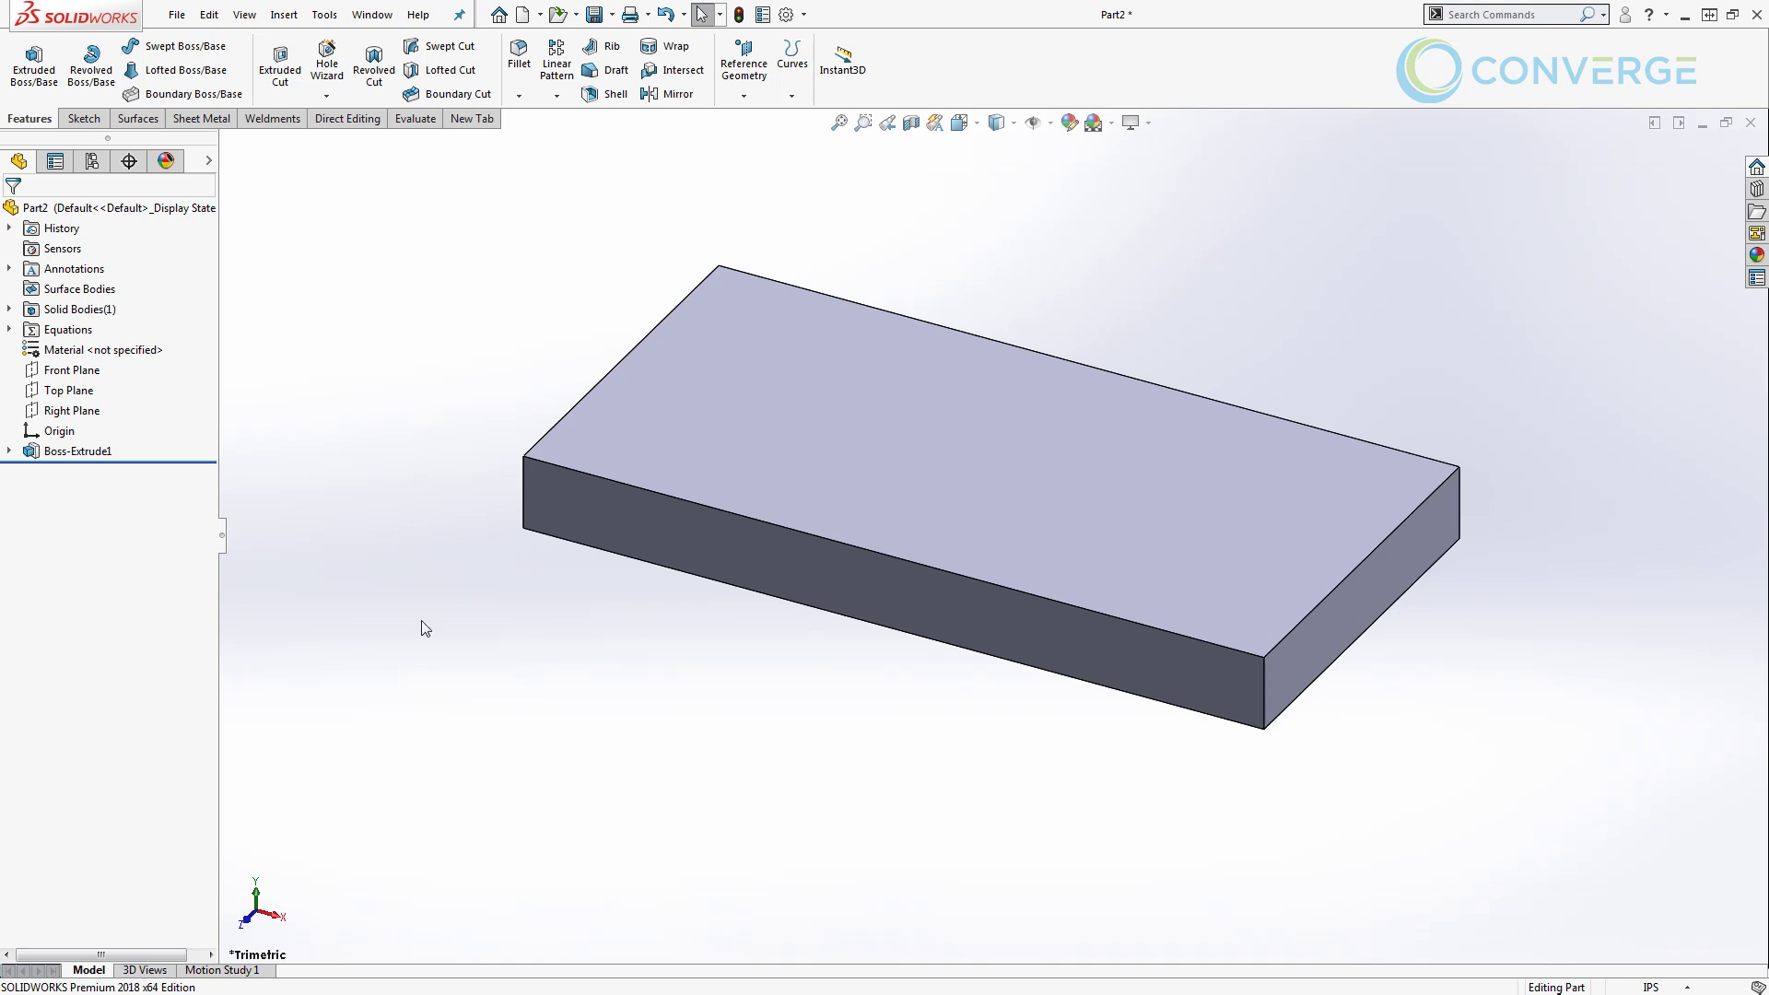
click(37, 453)
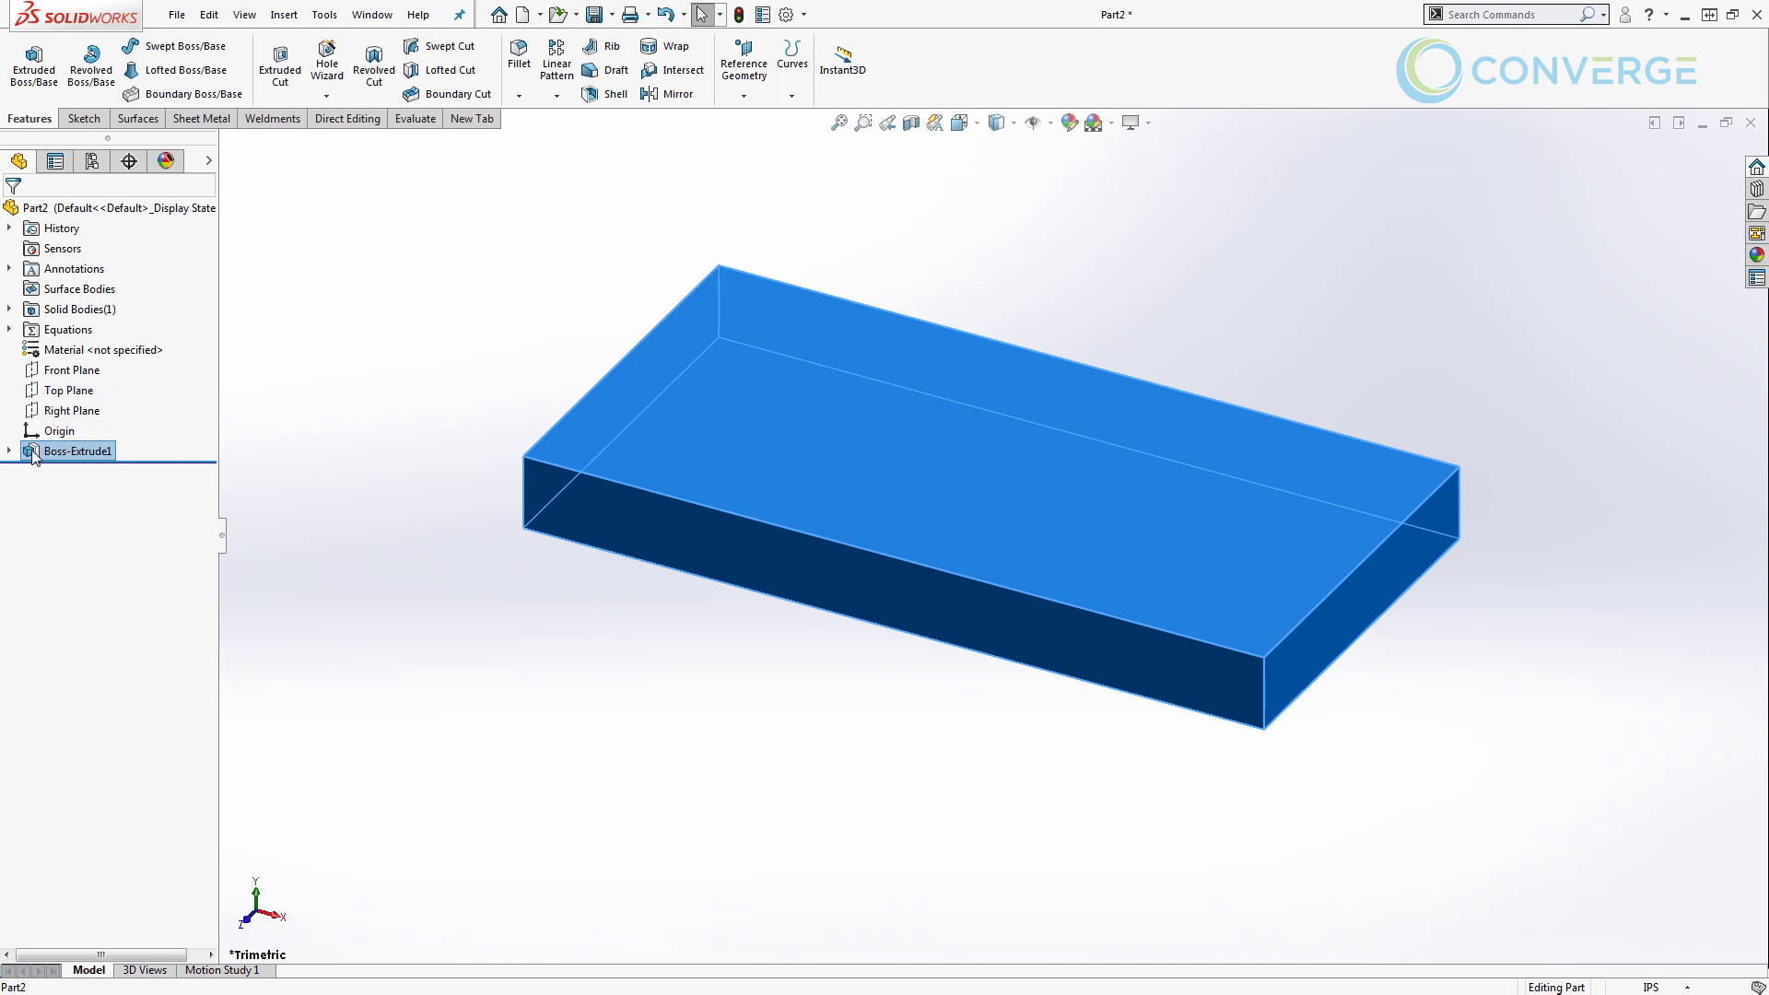
double_click(35, 452)
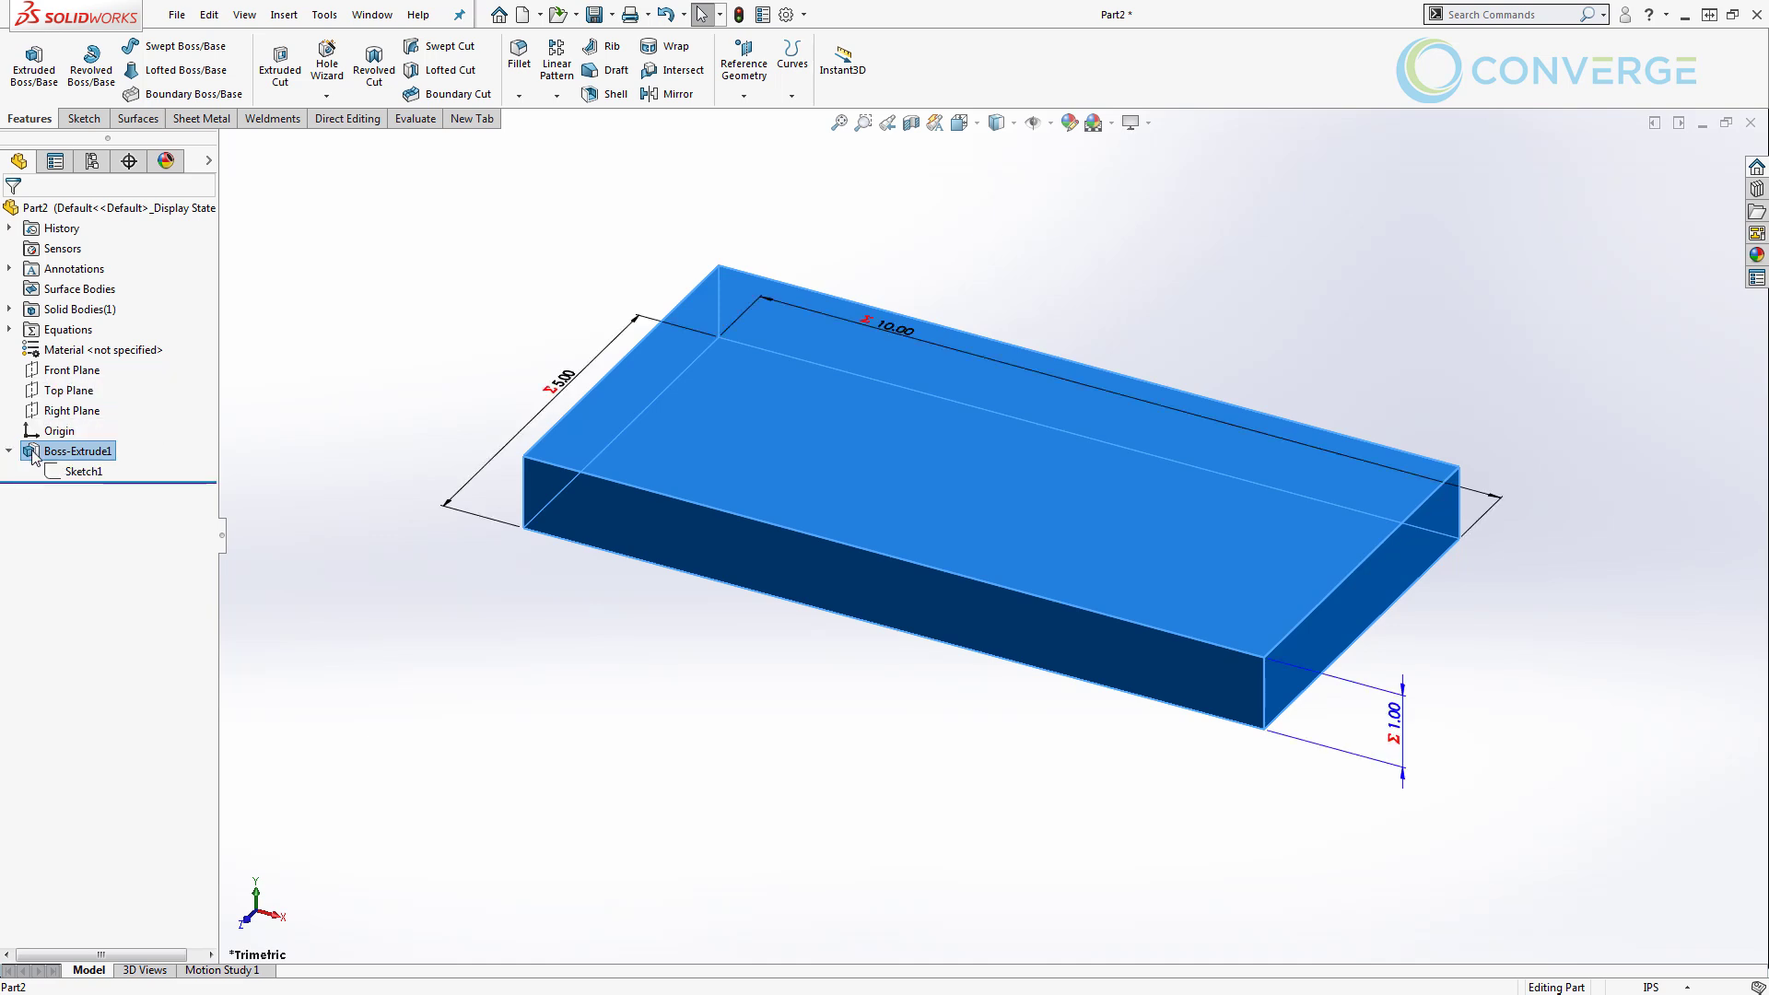
double_click(1395, 724)
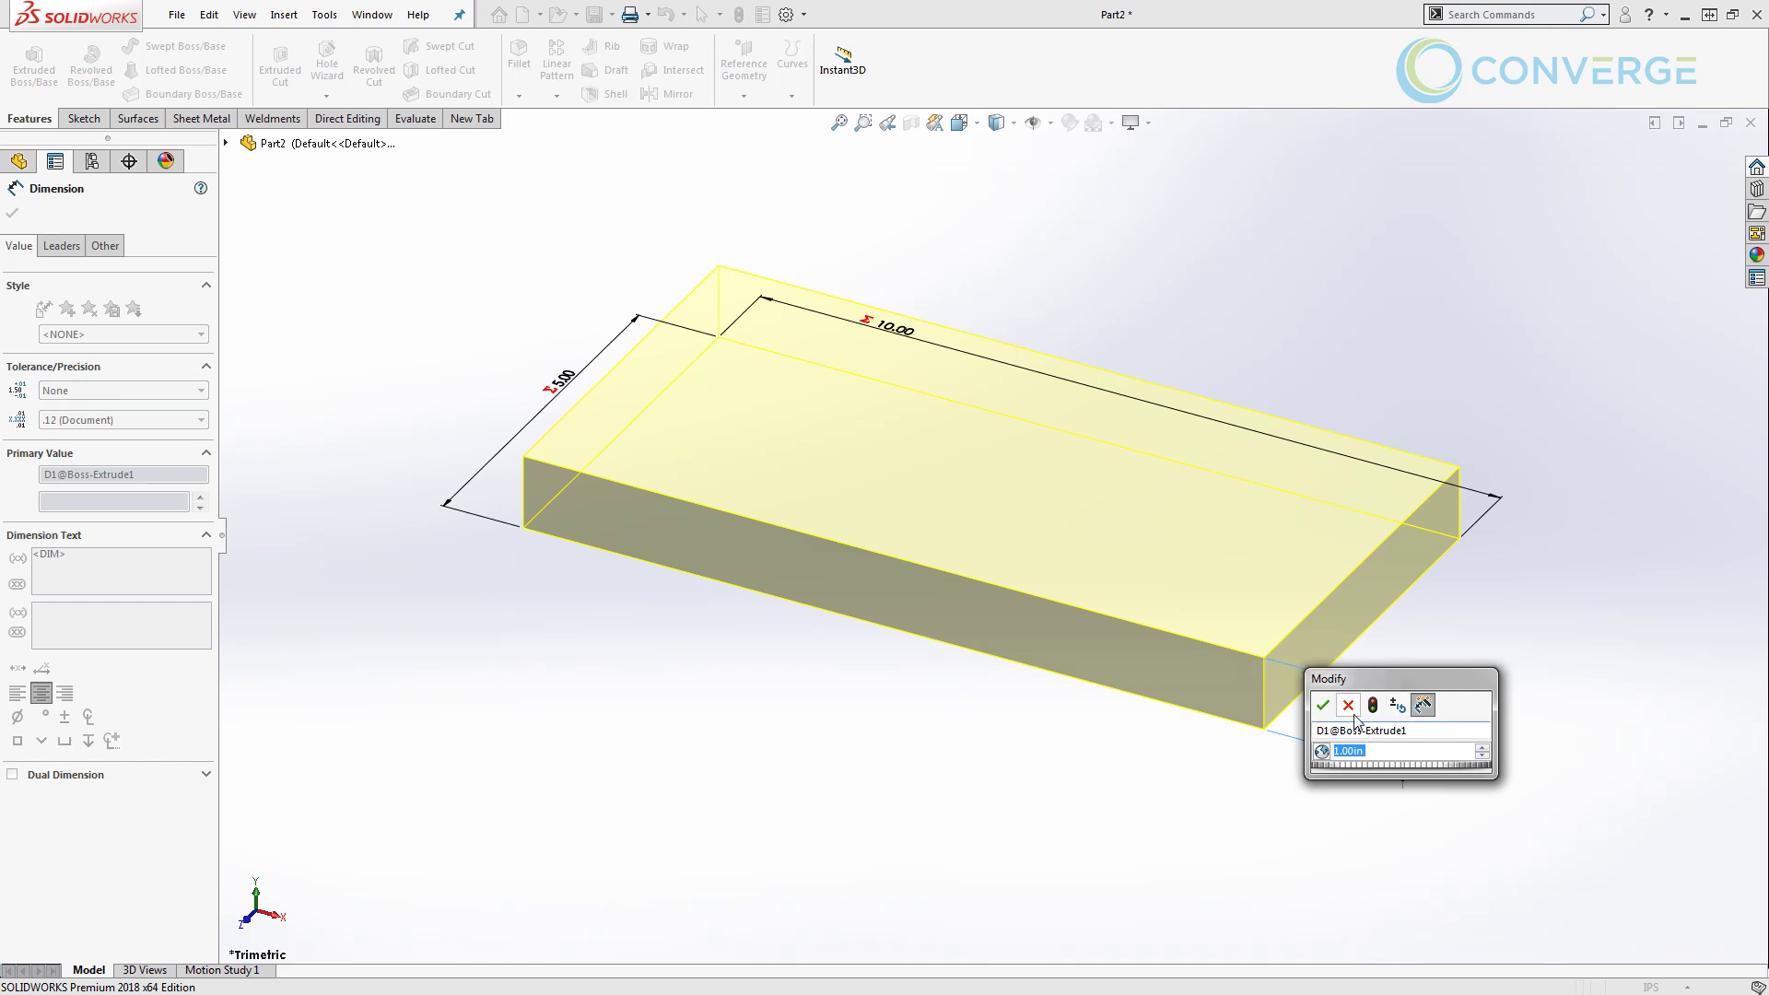
click(1323, 705)
click(1034, 812)
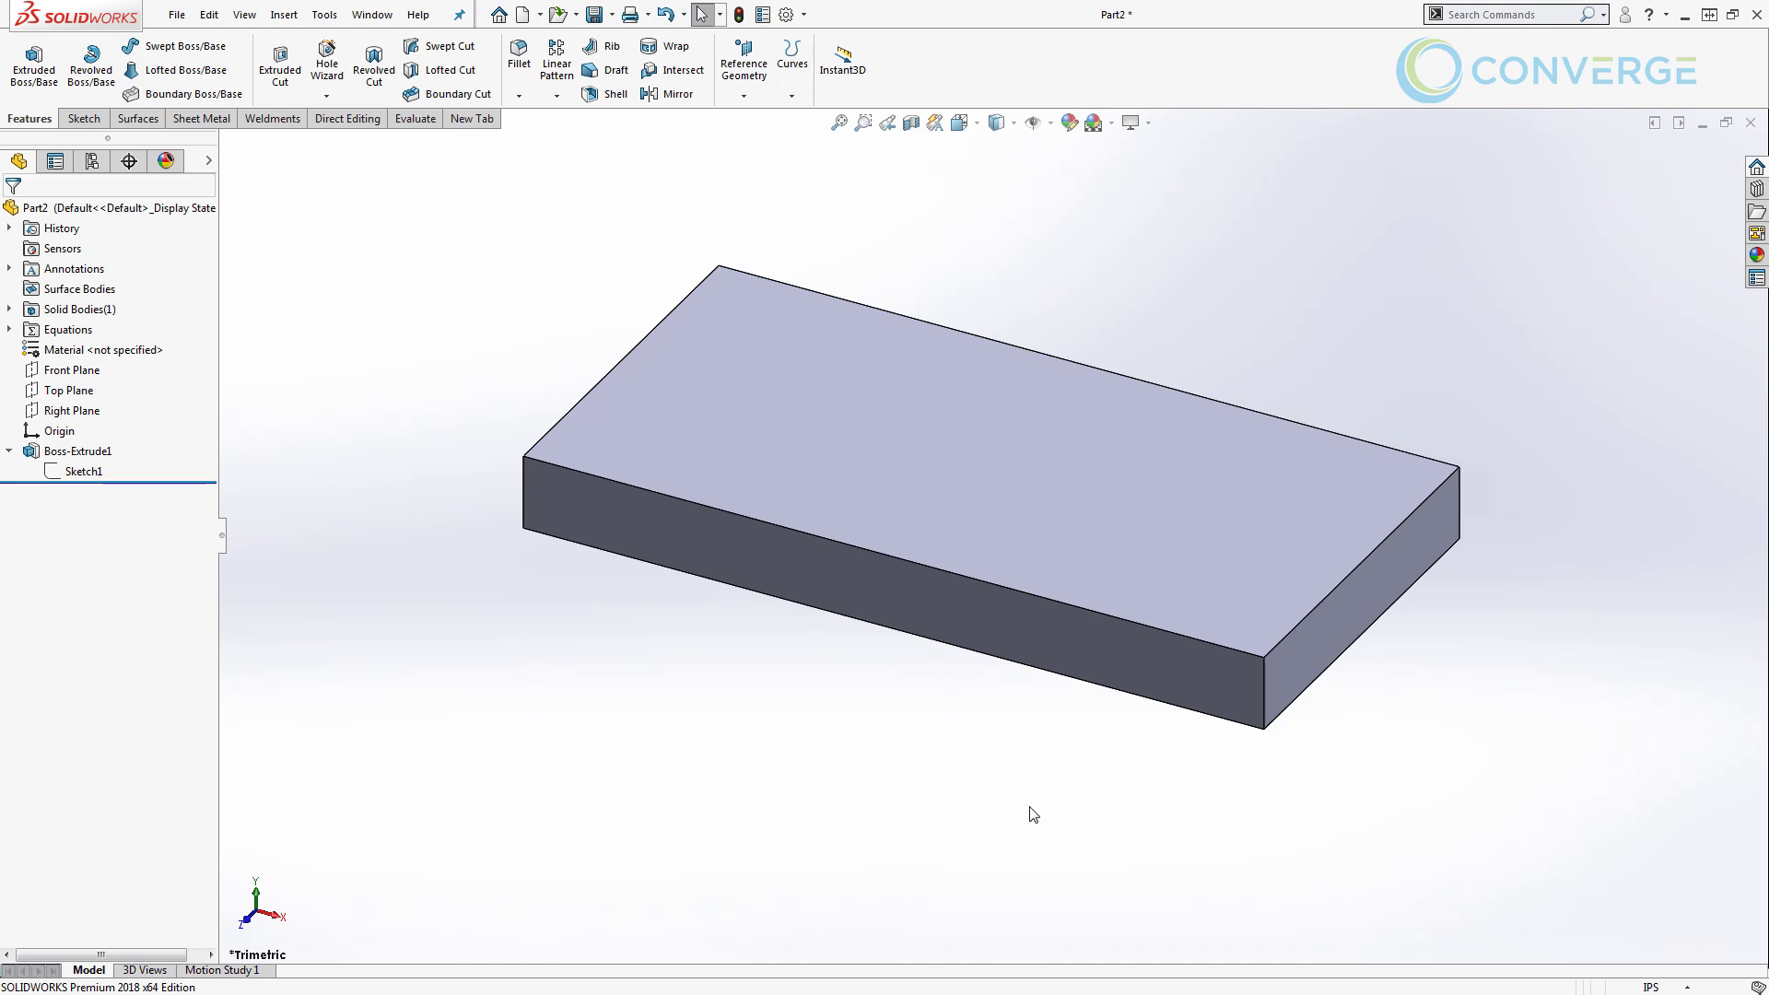
right_click(62, 332)
click(129, 349)
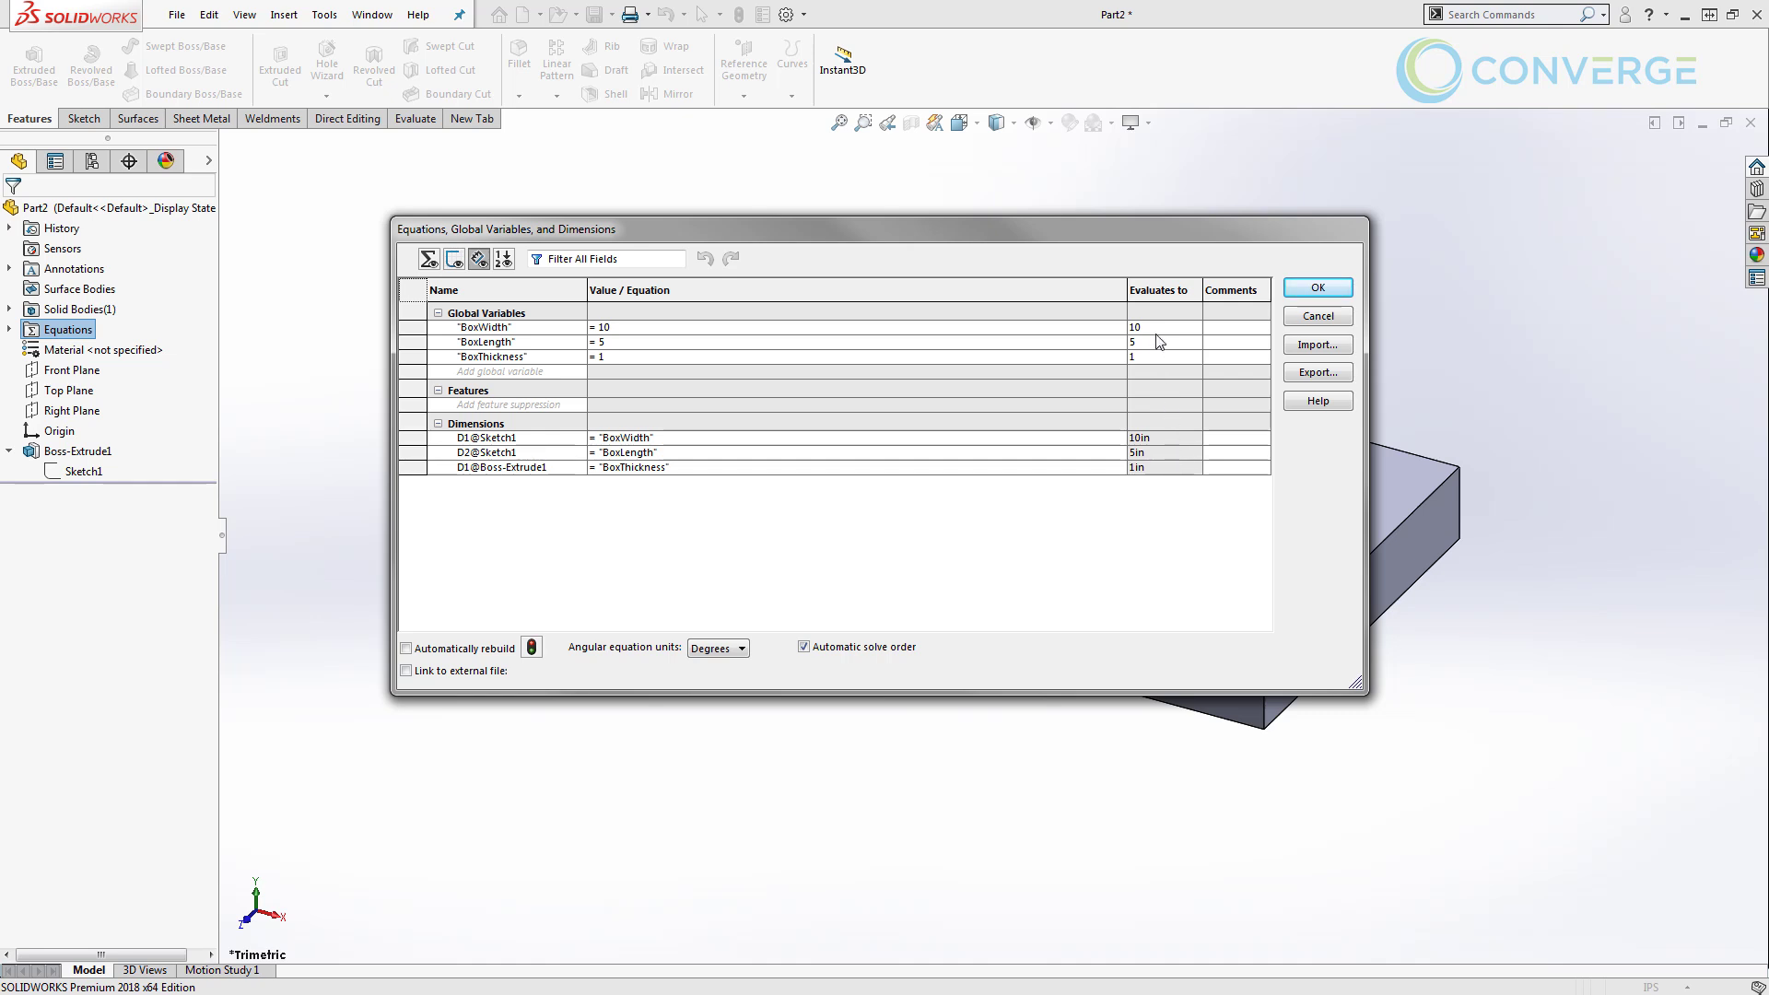
click(1318, 288)
Edit Sketch1 to check the 10.00 width dimension, then exit the sketch.
click(84, 471)
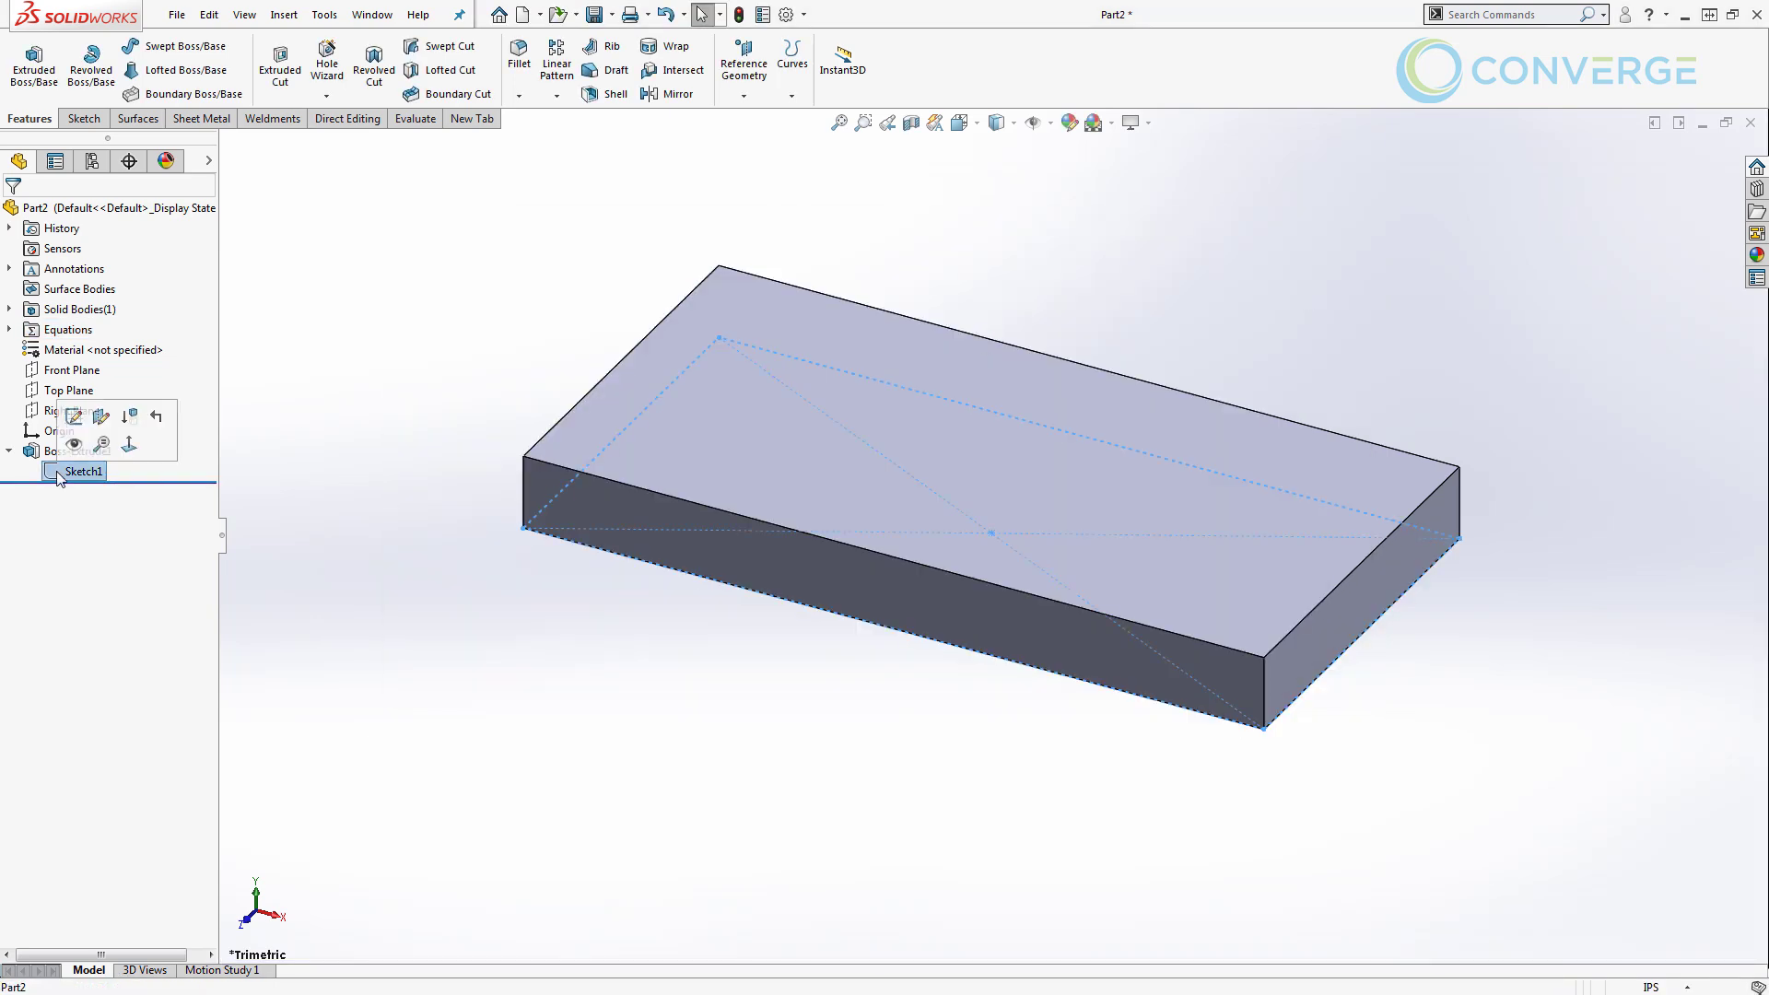
click(74, 418)
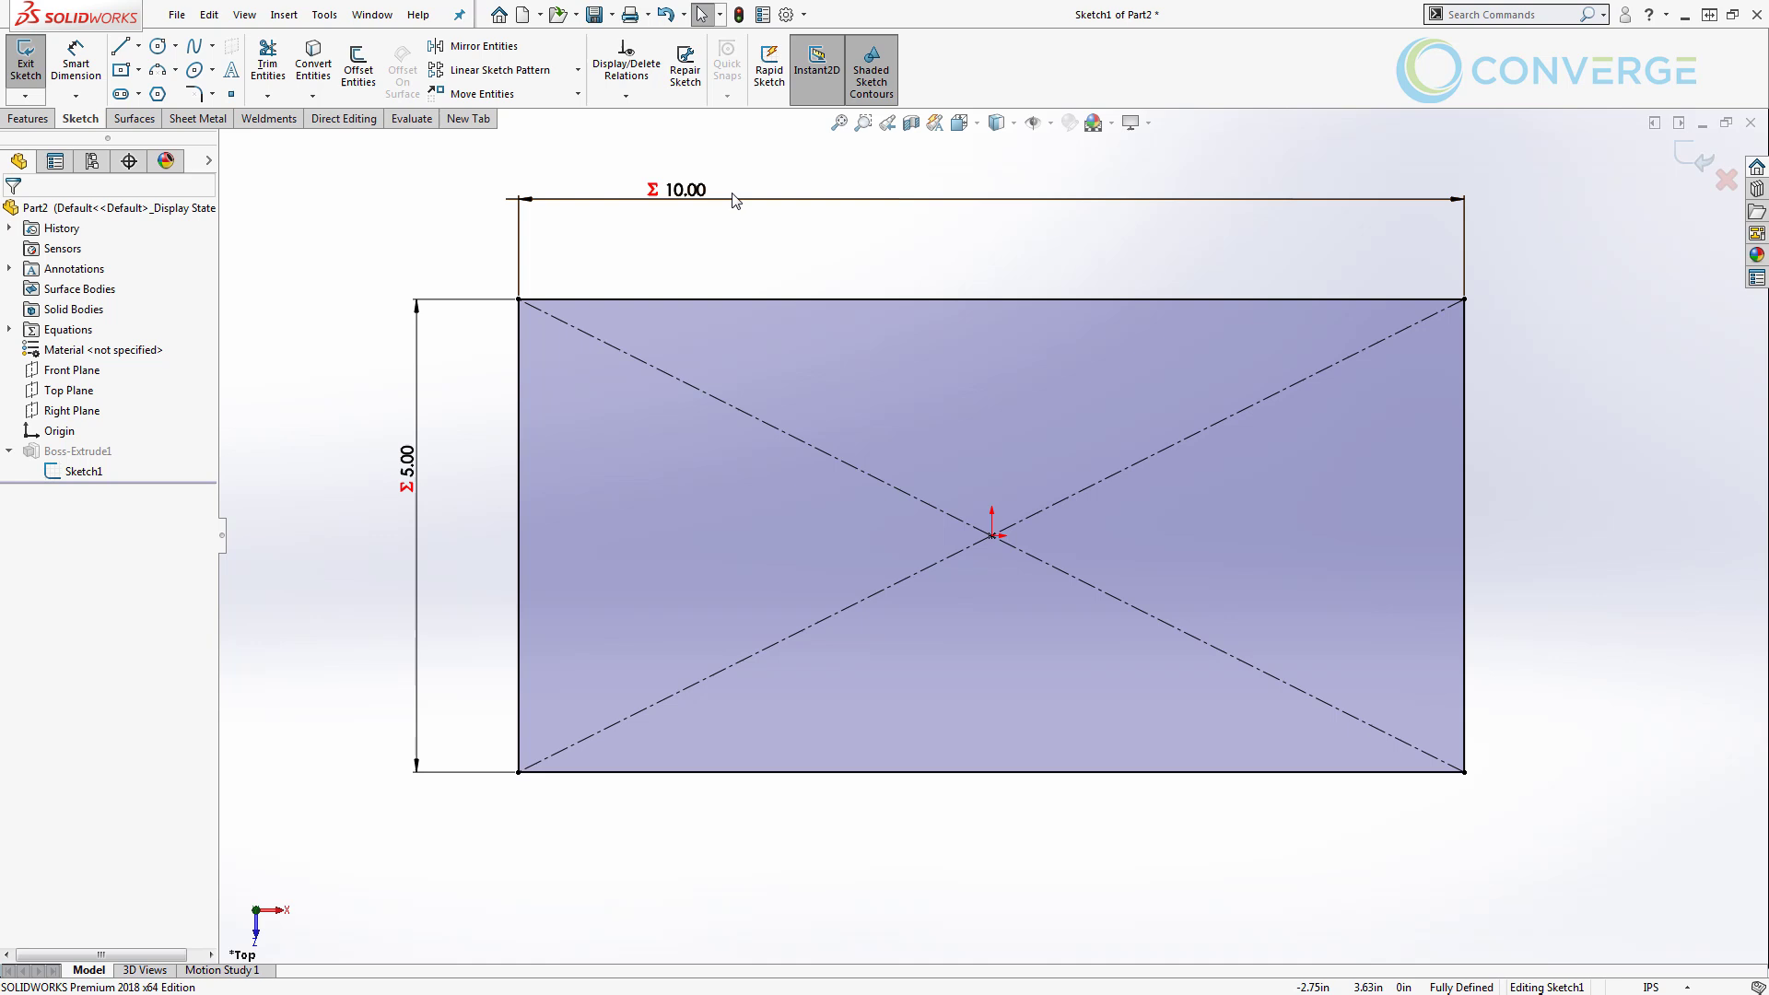
click(734, 201)
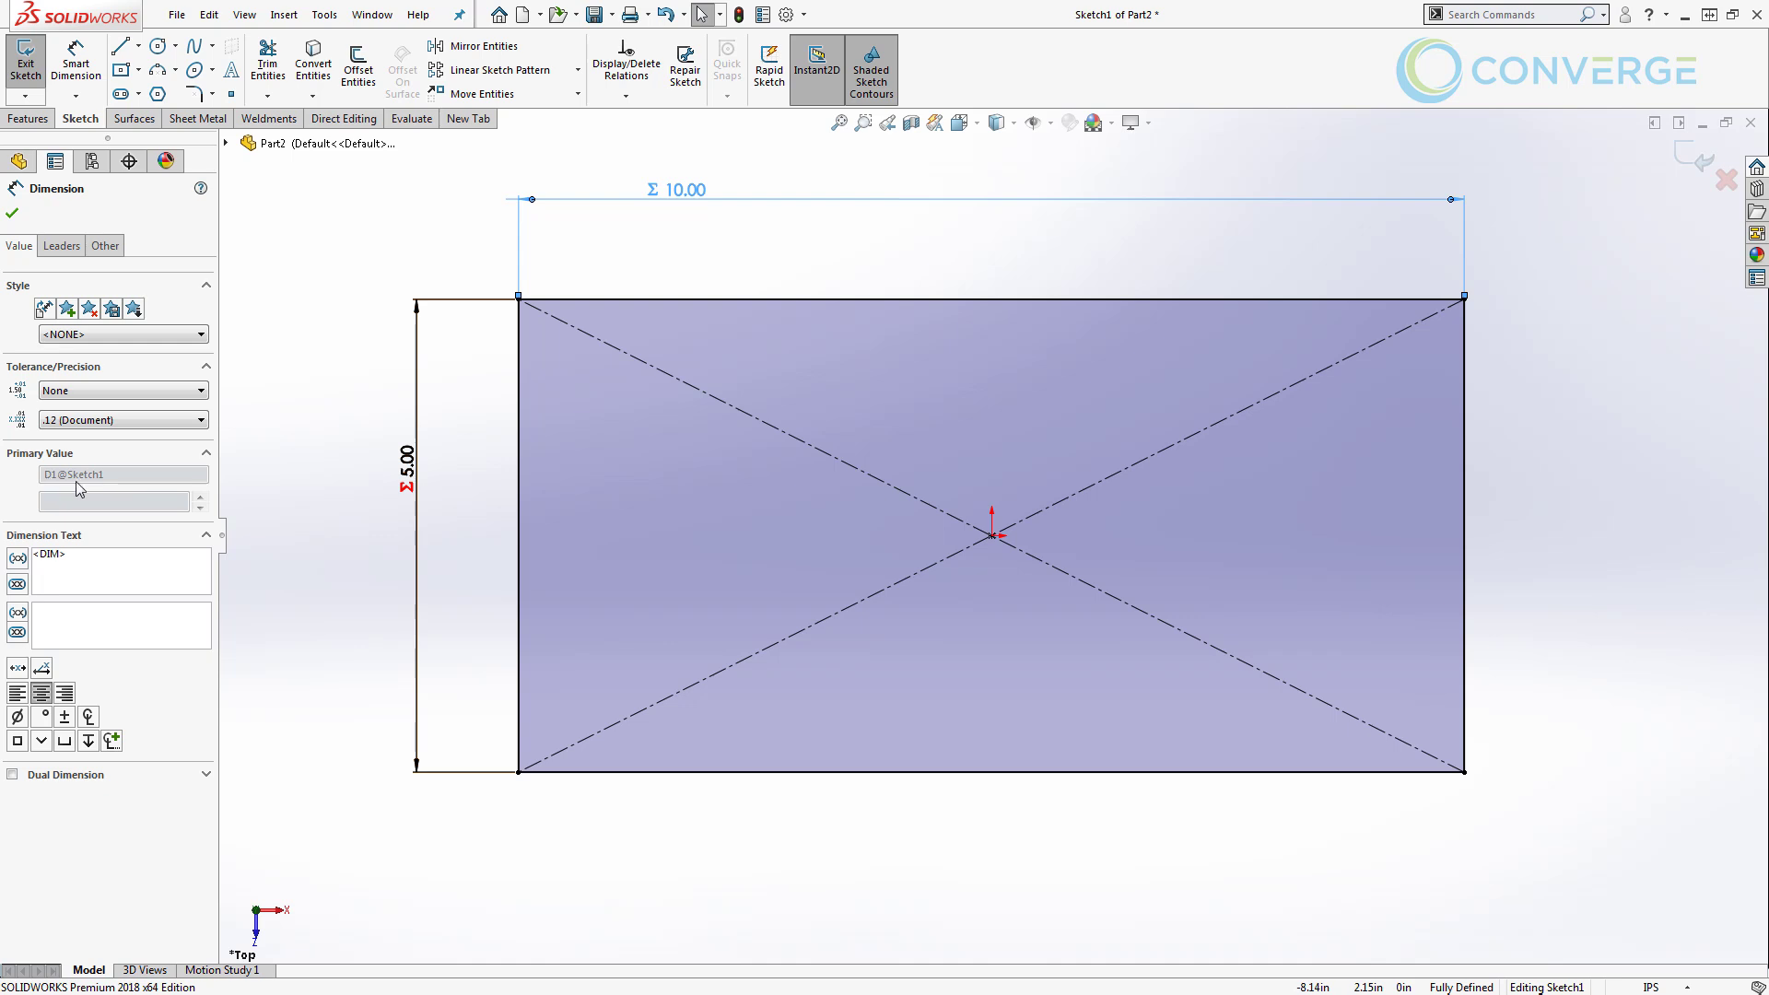
click(12, 213)
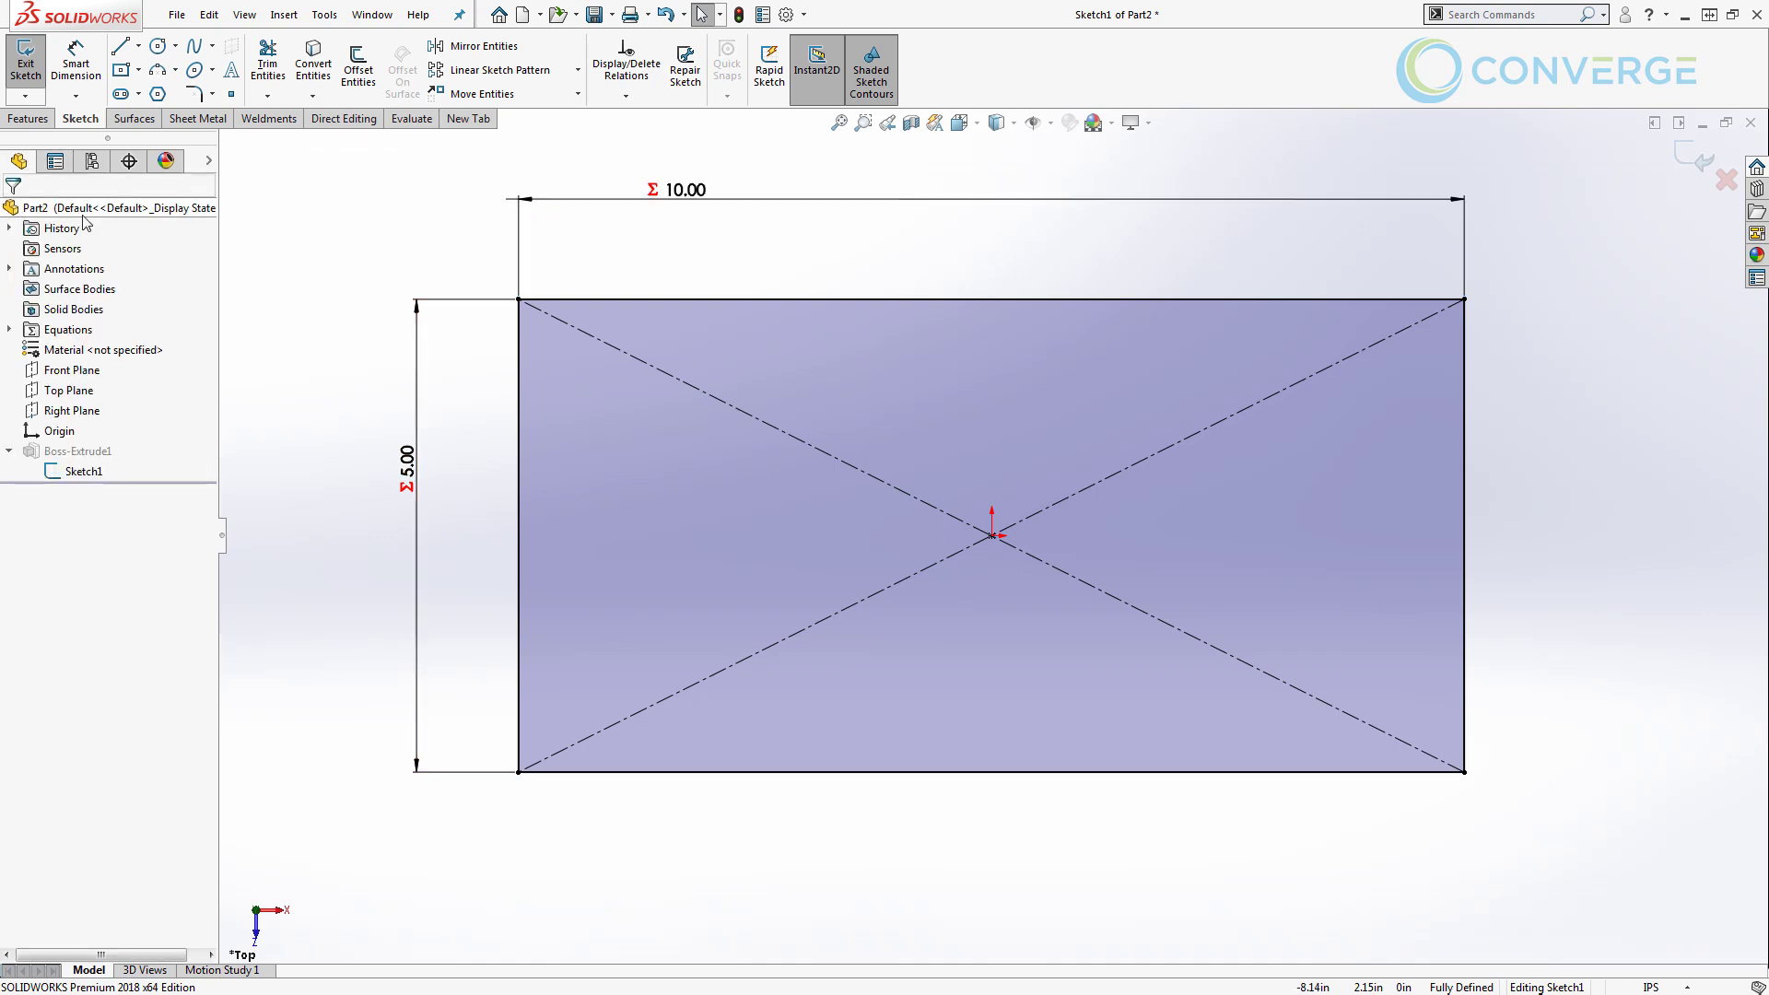
click(26, 65)
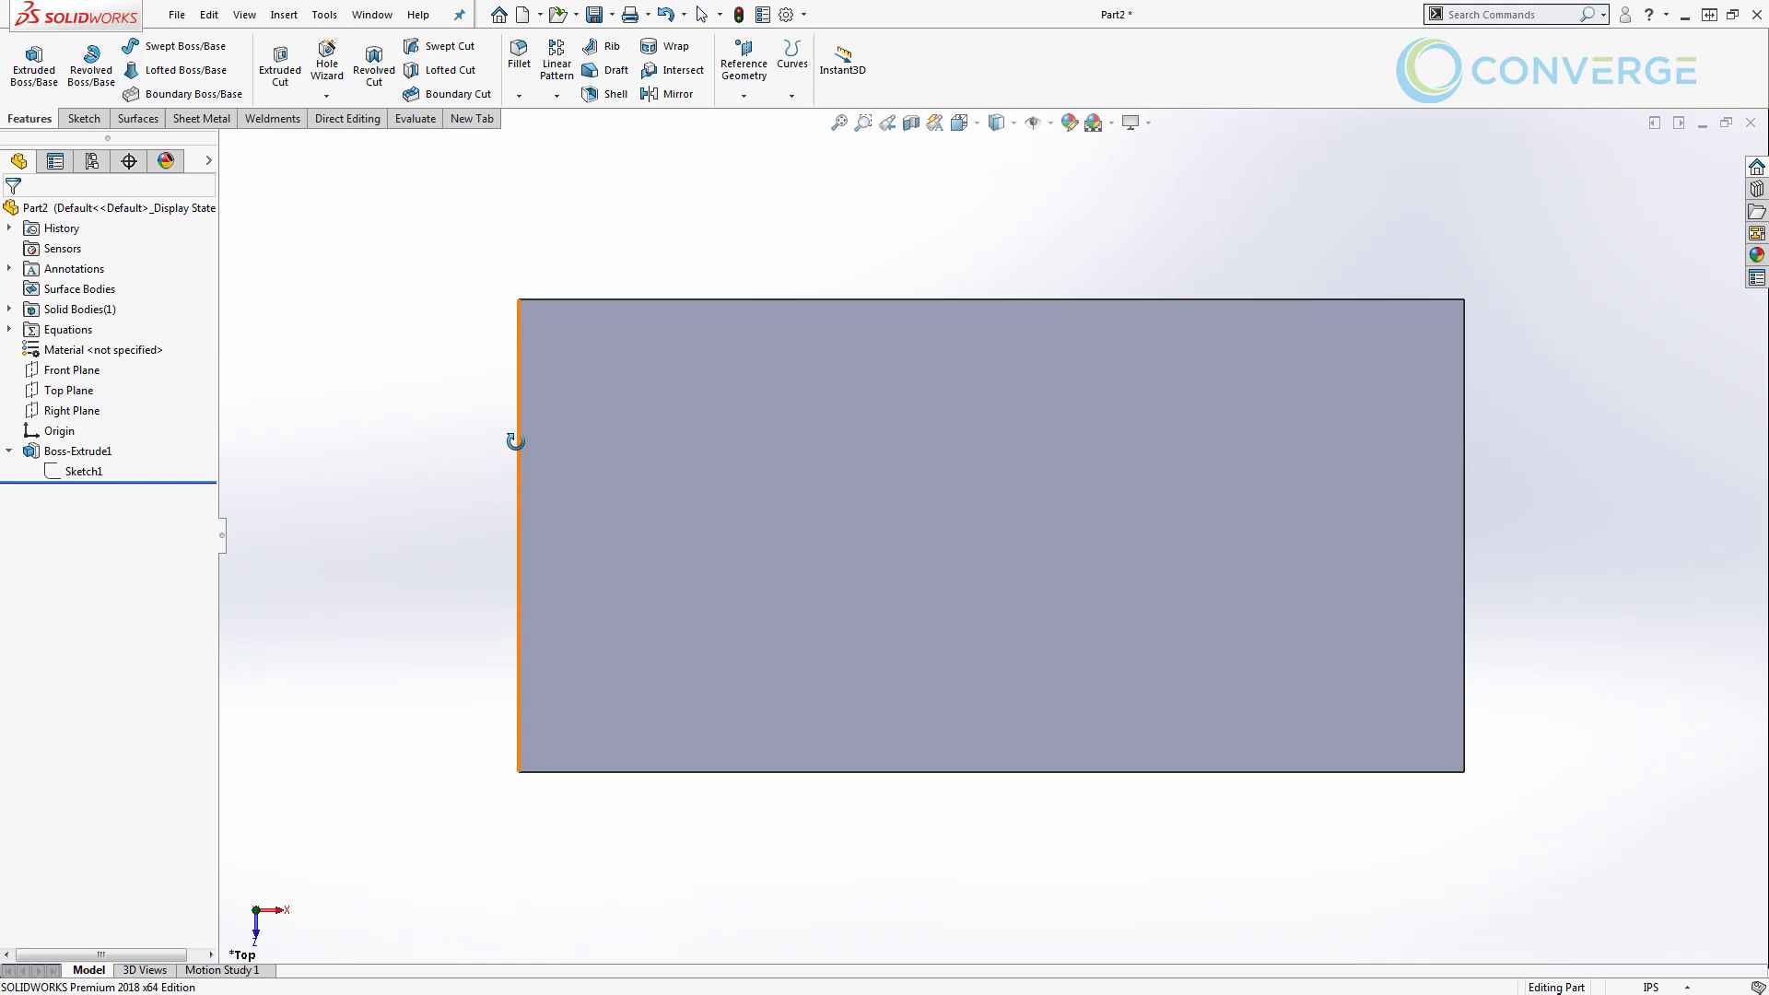
Orbit the block and hide the Boss-Extrude1 solid body under Solid Bodies.
middle_drag(513, 439, 452, 231)
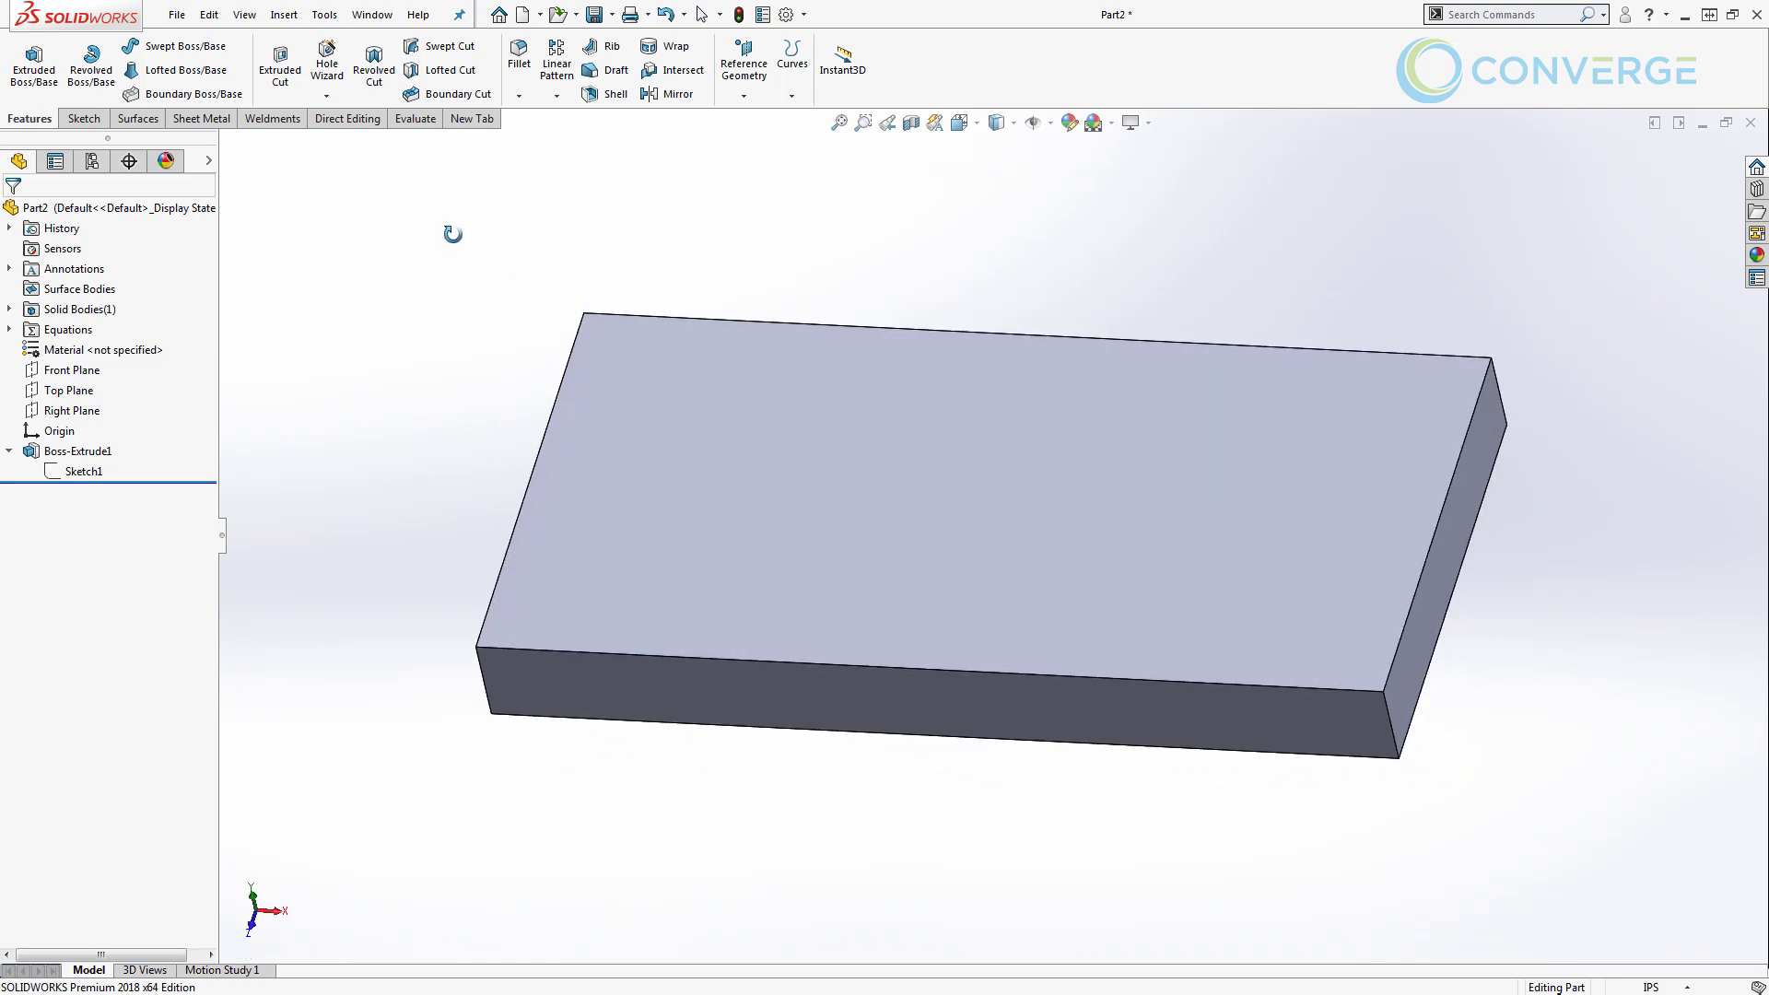
click(210, 163)
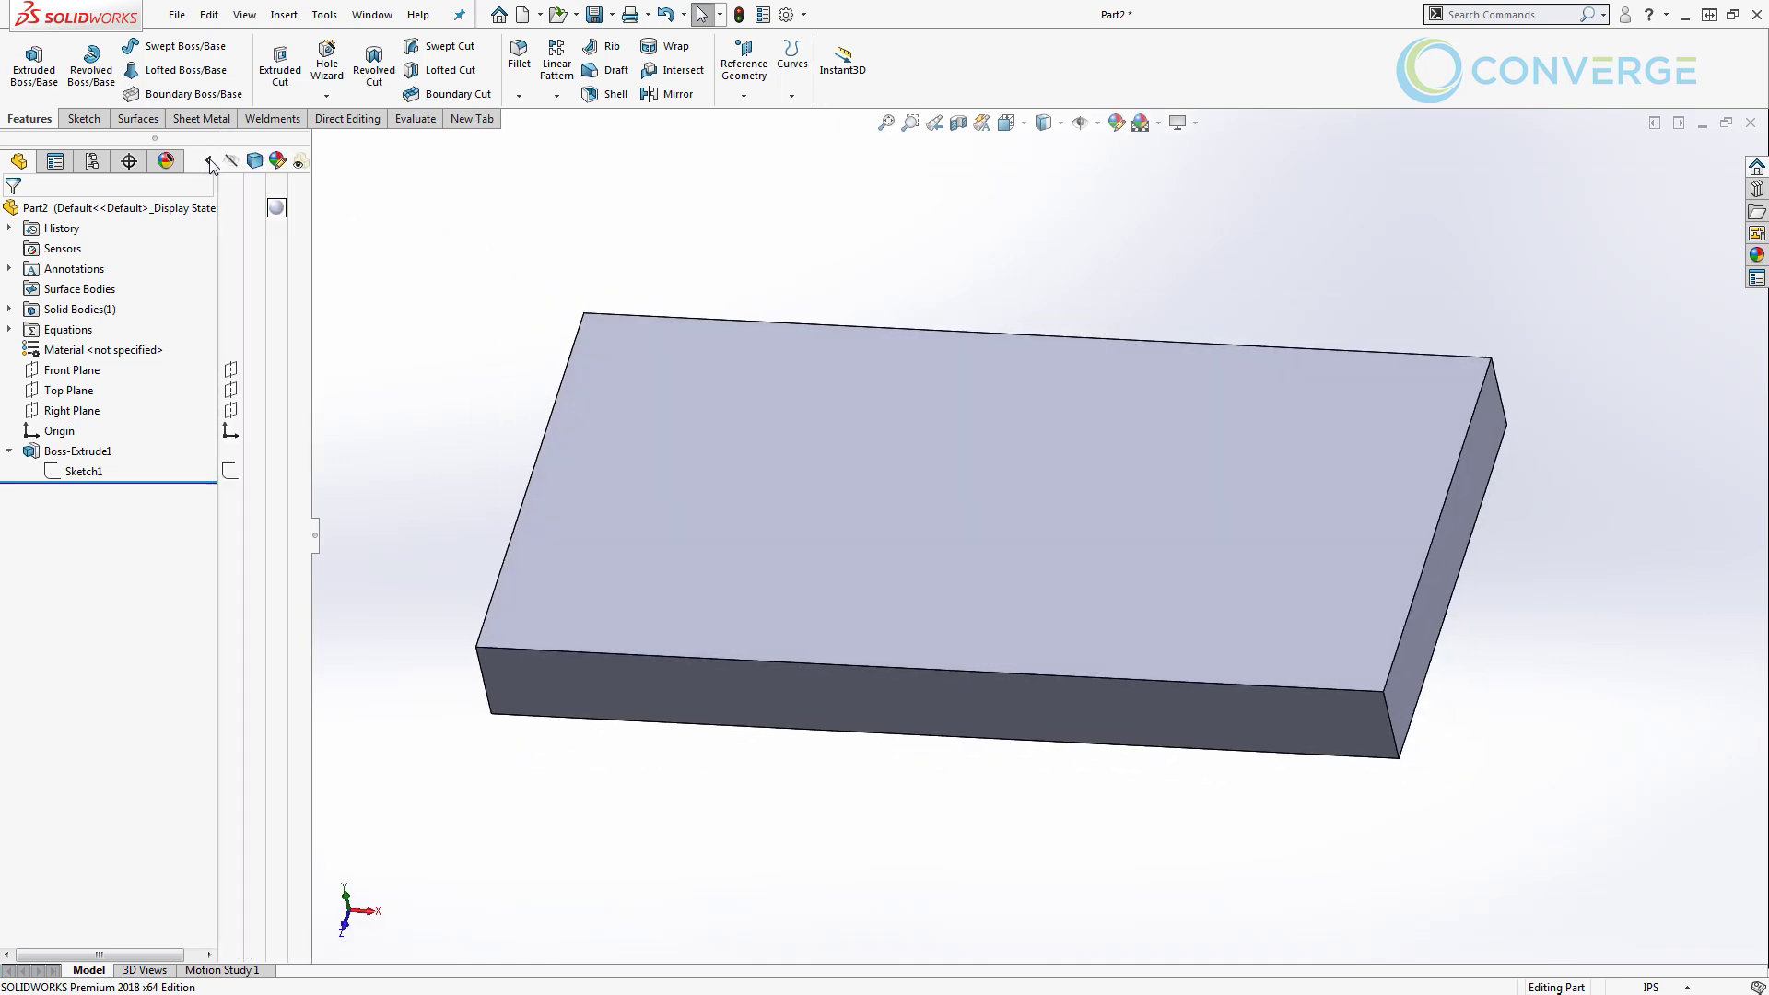
click(8, 309)
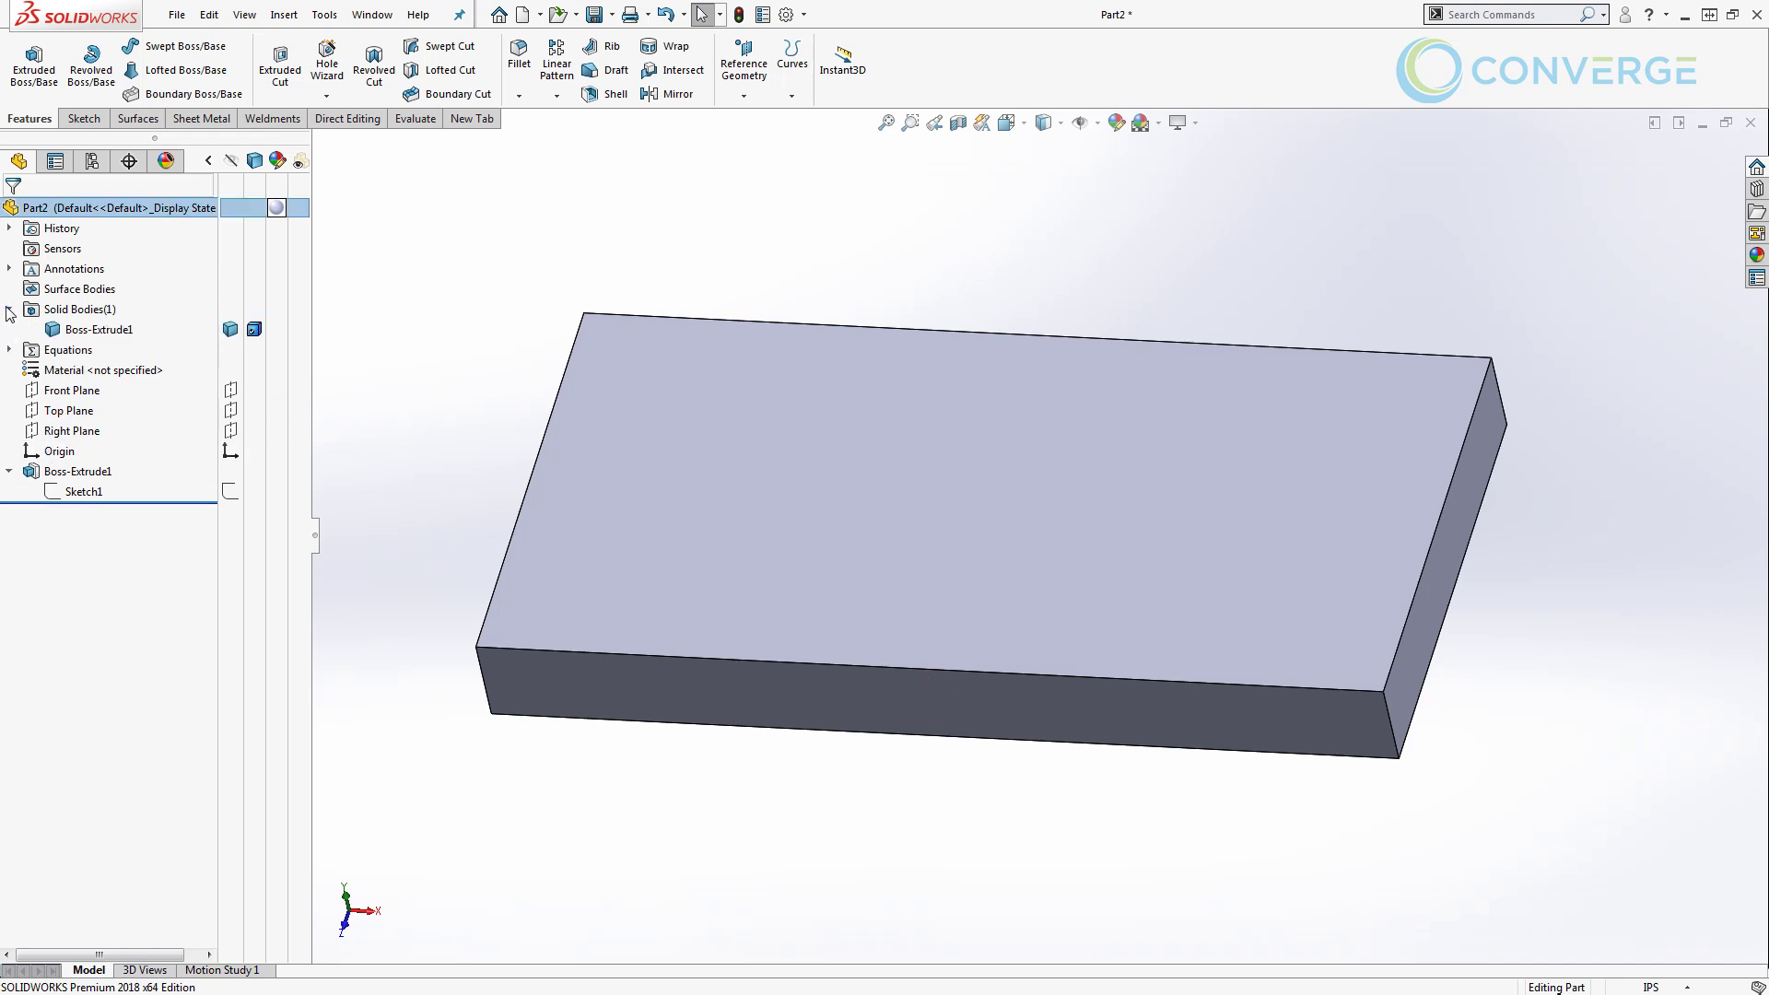
click(231, 334)
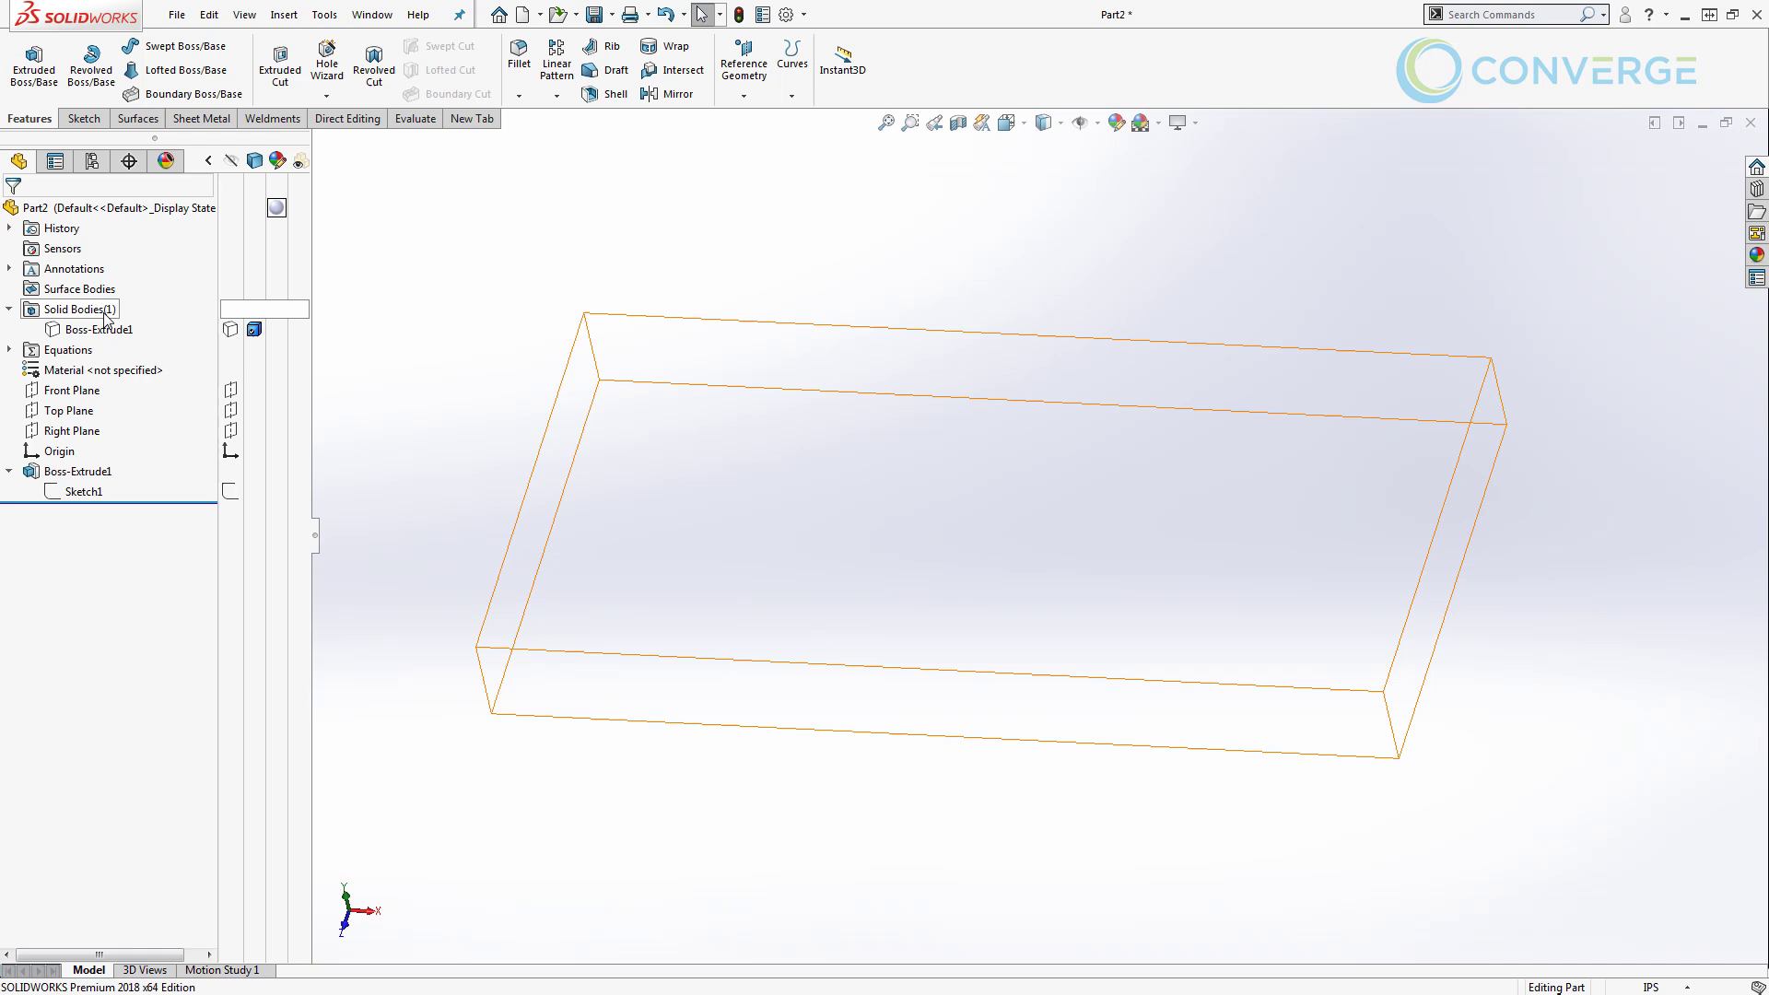
click(69, 411)
Draw a centre rectangle at the origin in a new Sketch2 on the Top Plane.
click(101, 376)
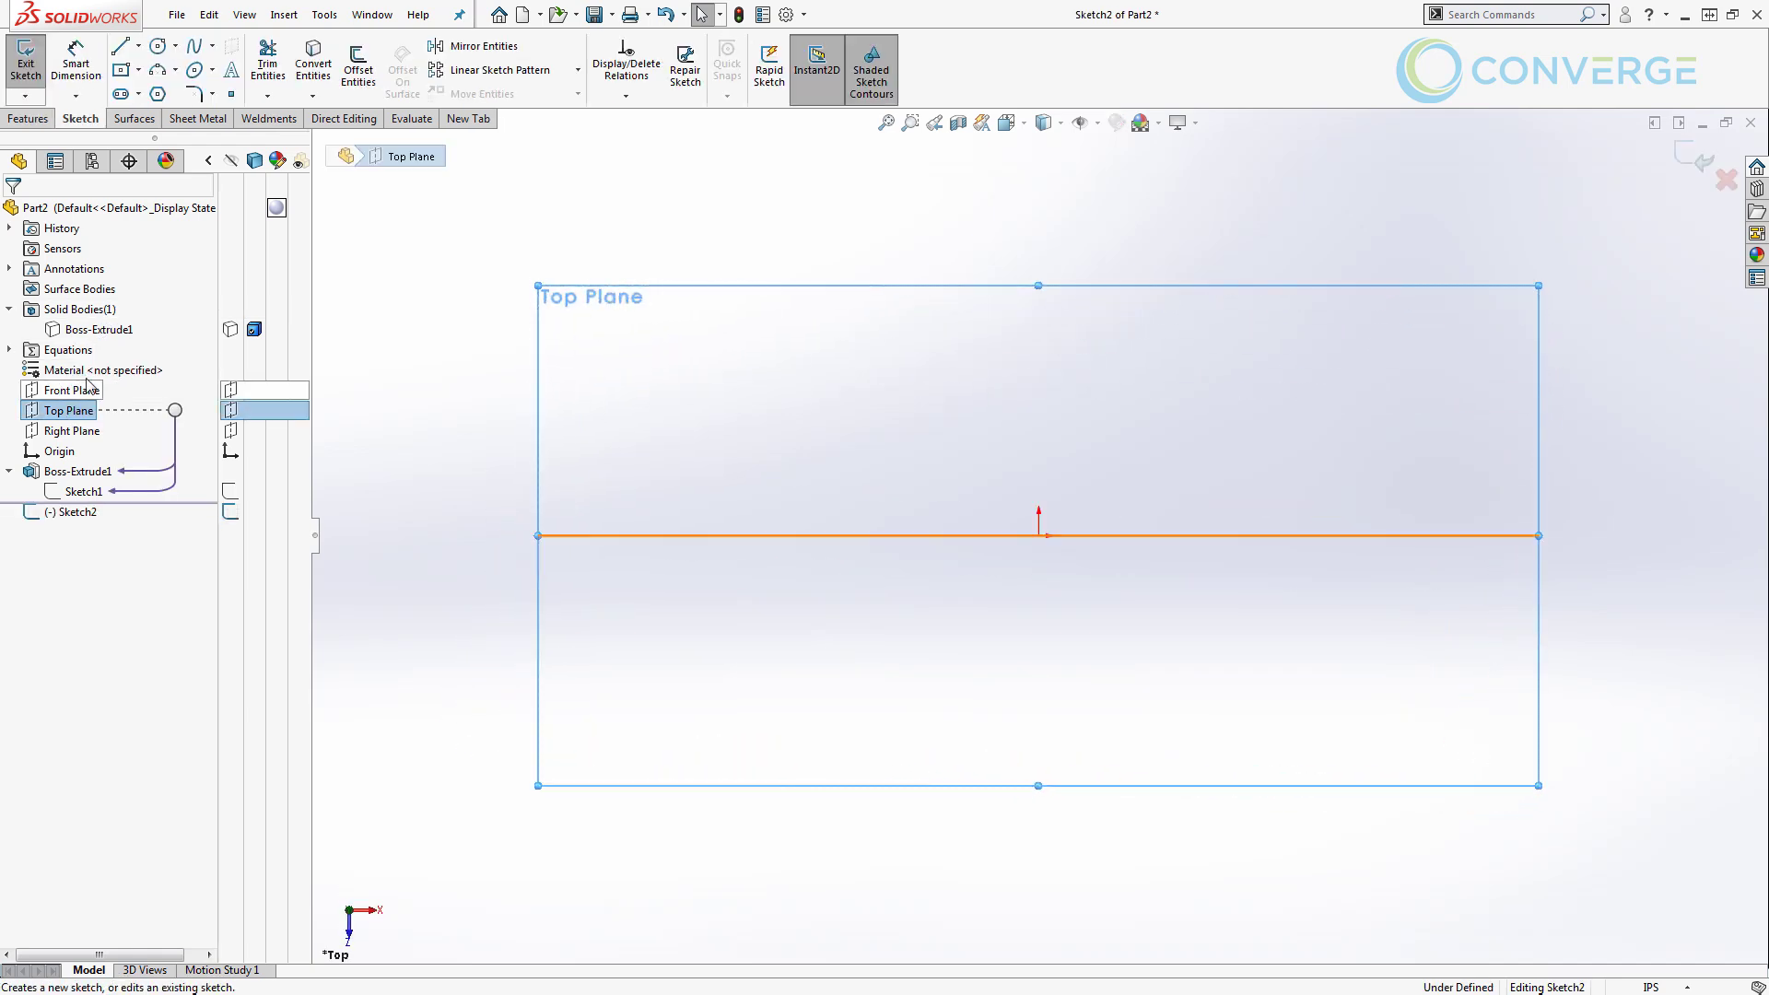
click(121, 70)
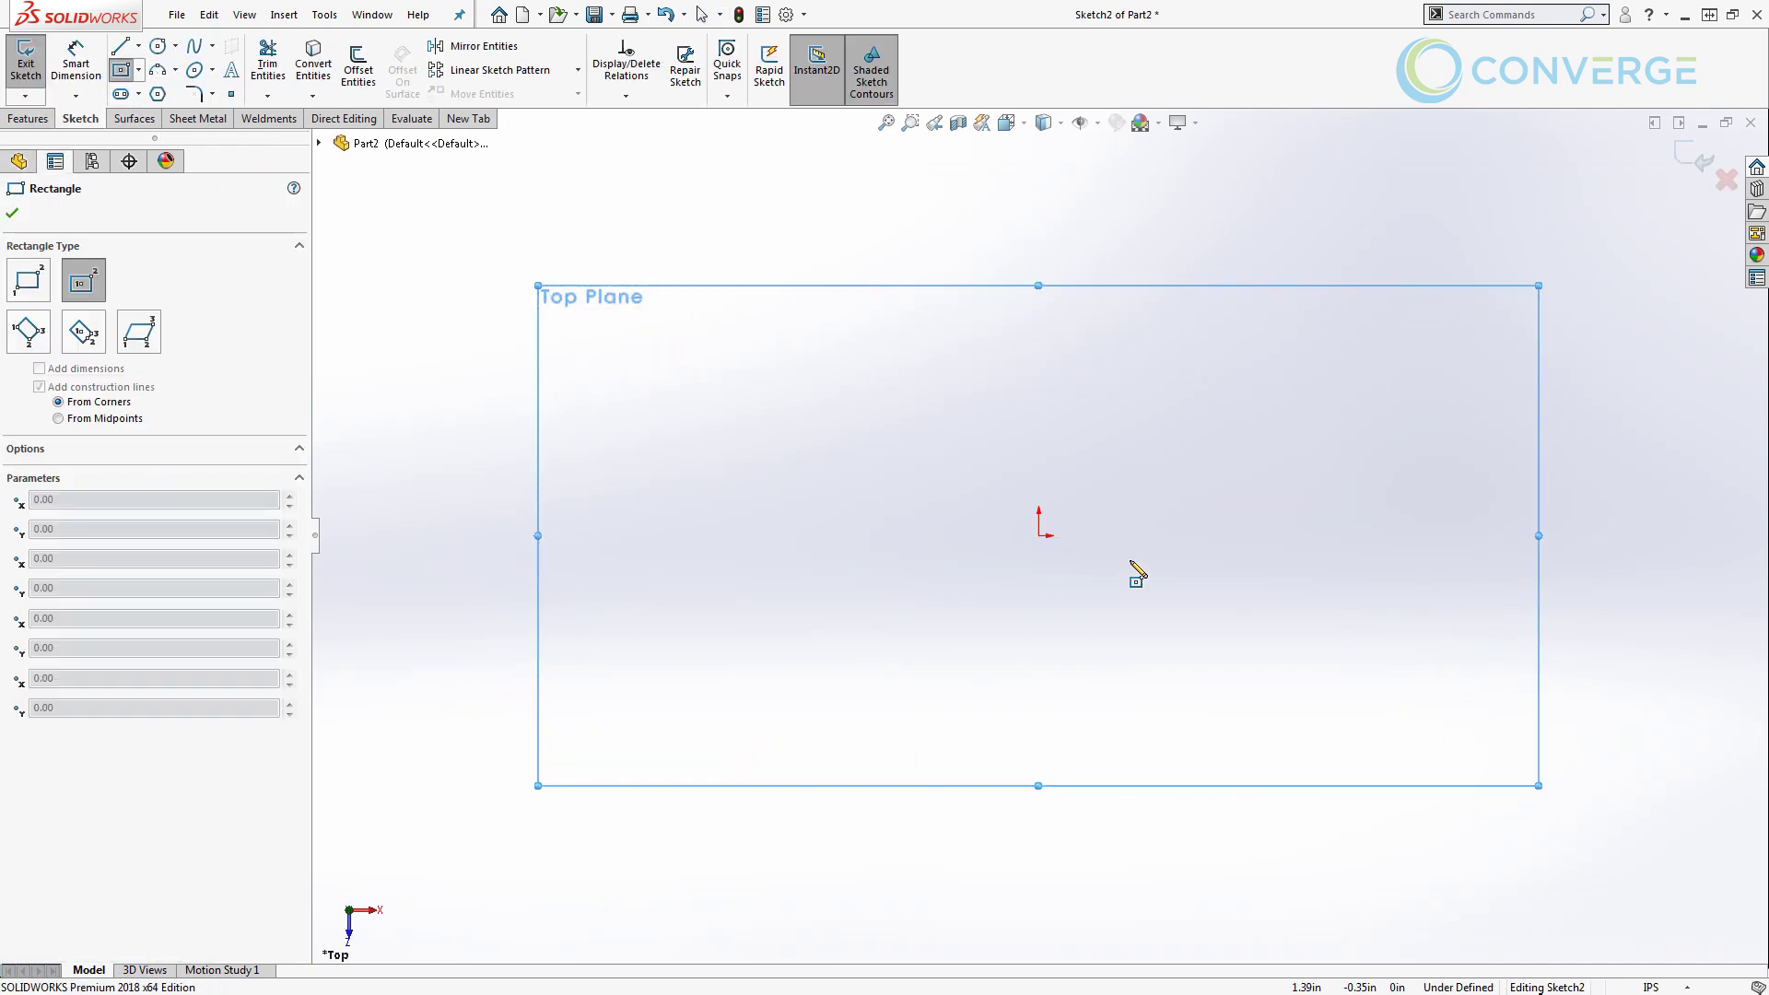
click(1039, 541)
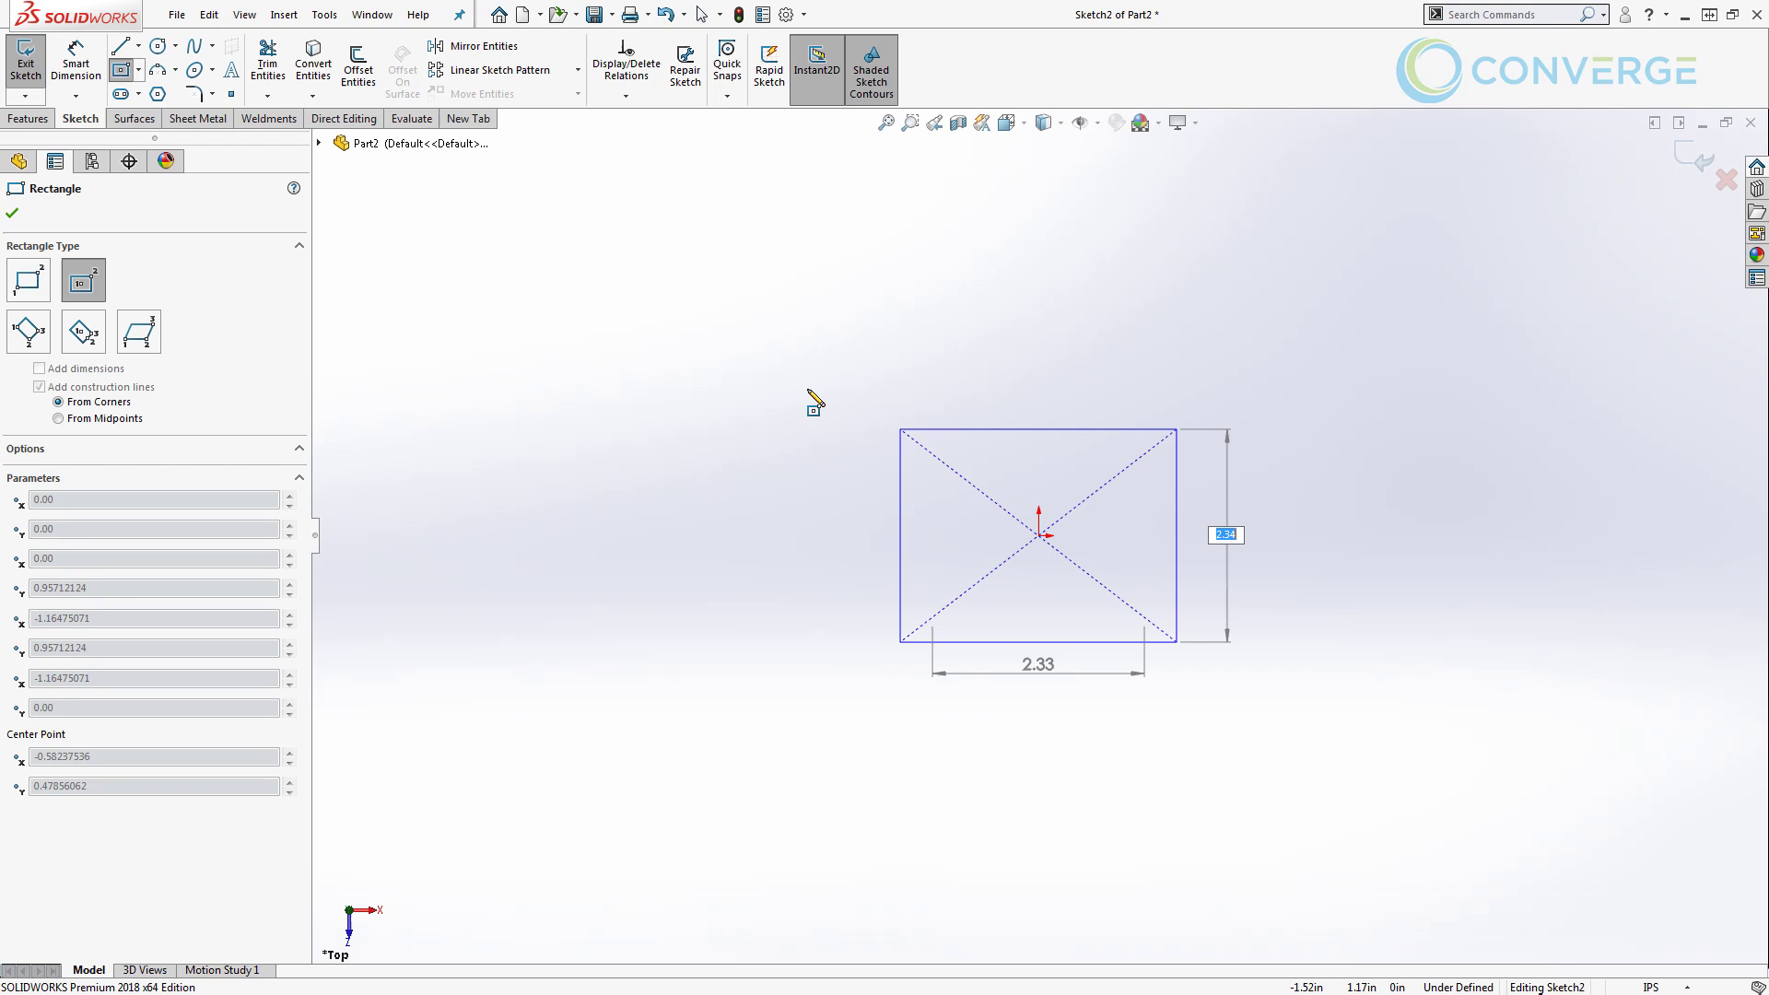
click(616, 344)
Dimension the rectangle's width and height to 12 each, making a square.
key(s)
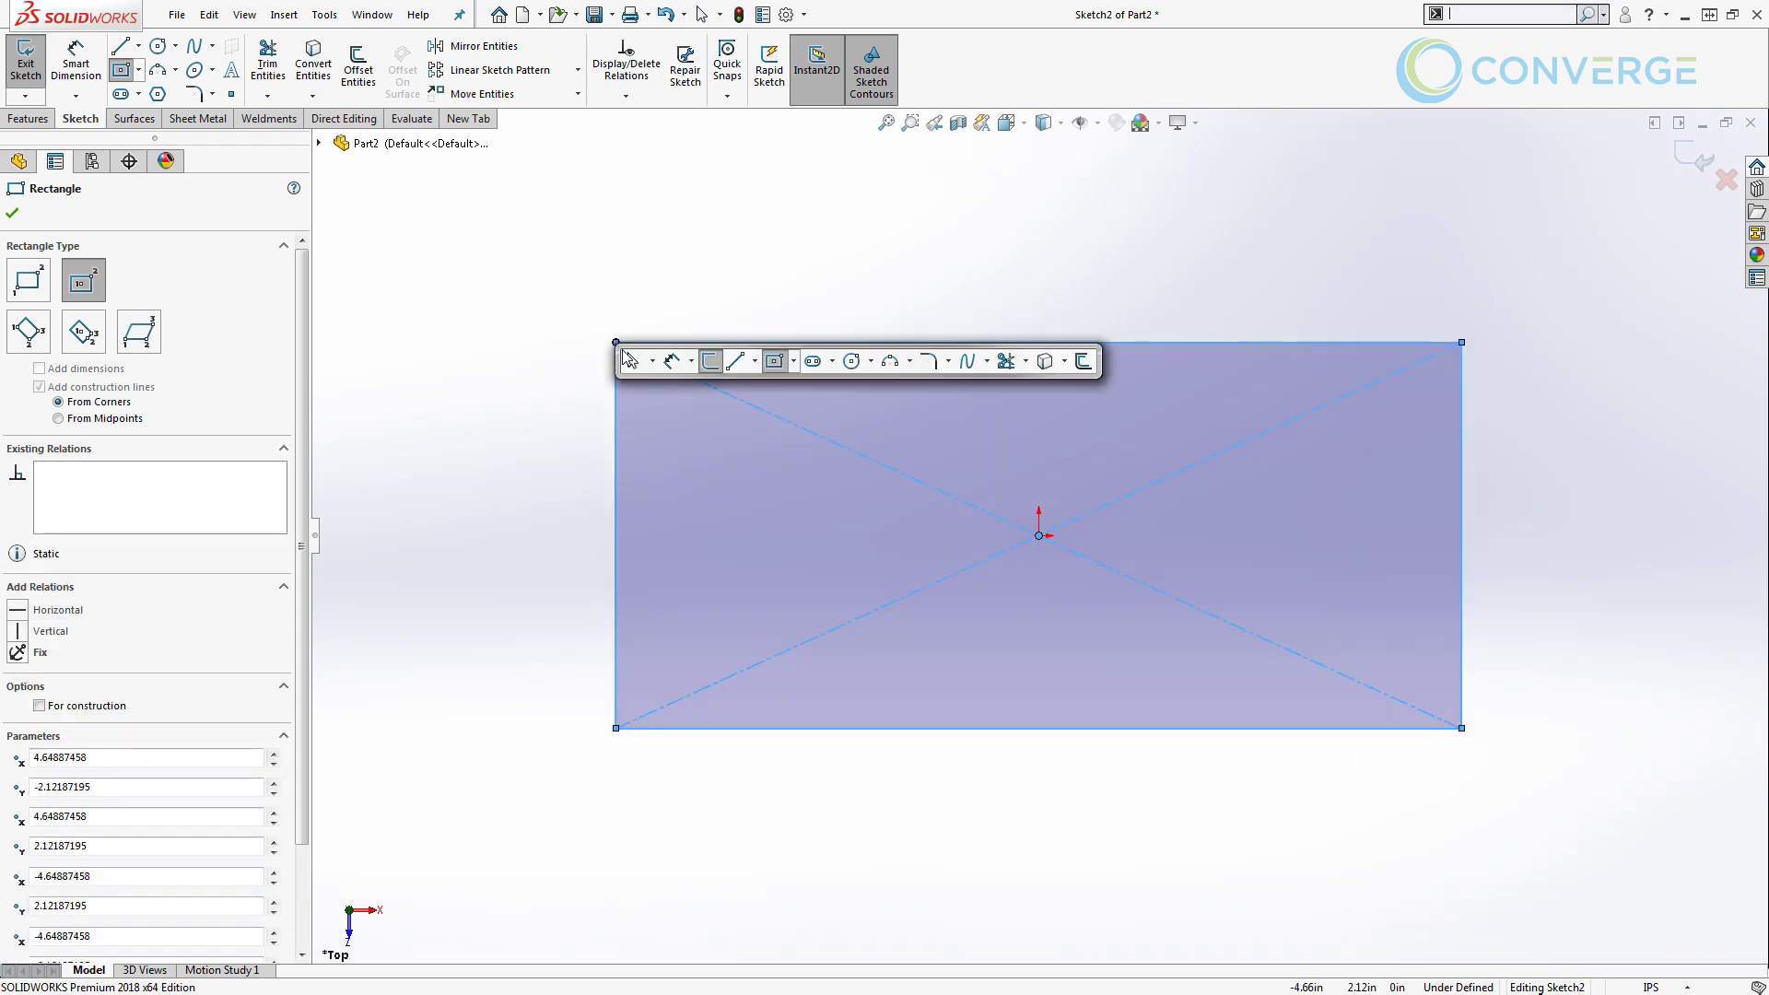
click(677, 358)
click(673, 345)
click(729, 300)
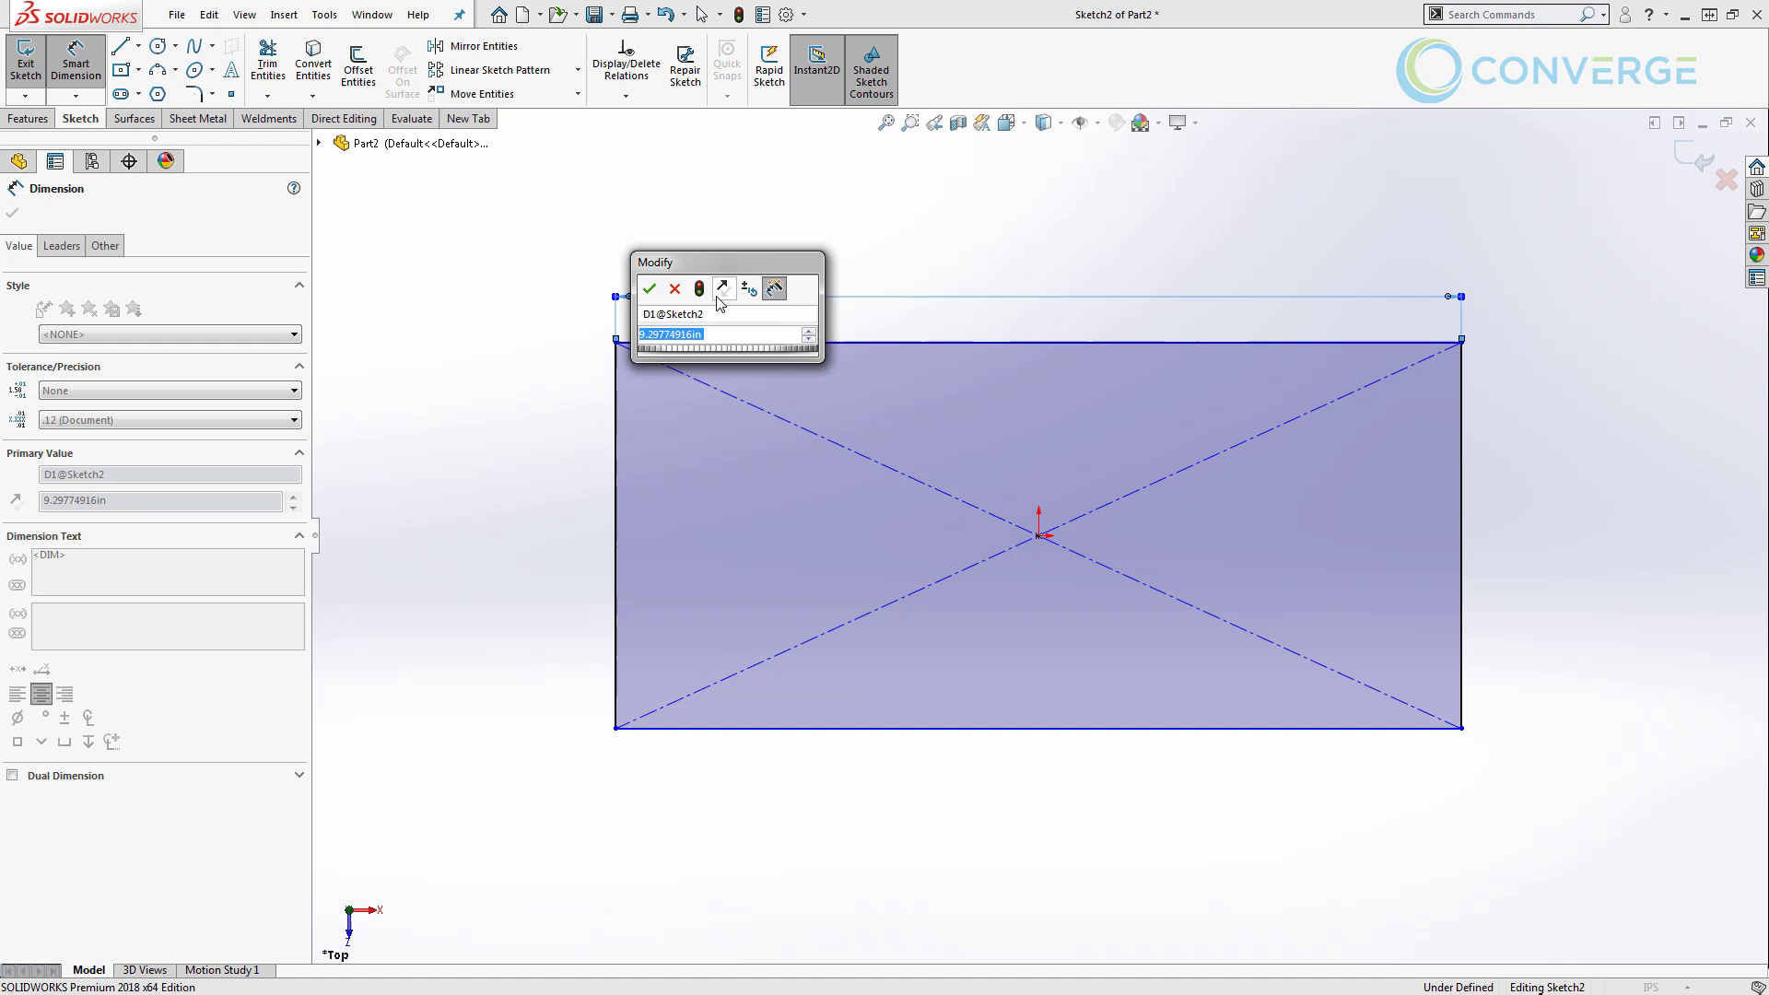
text(12)
key(Return)
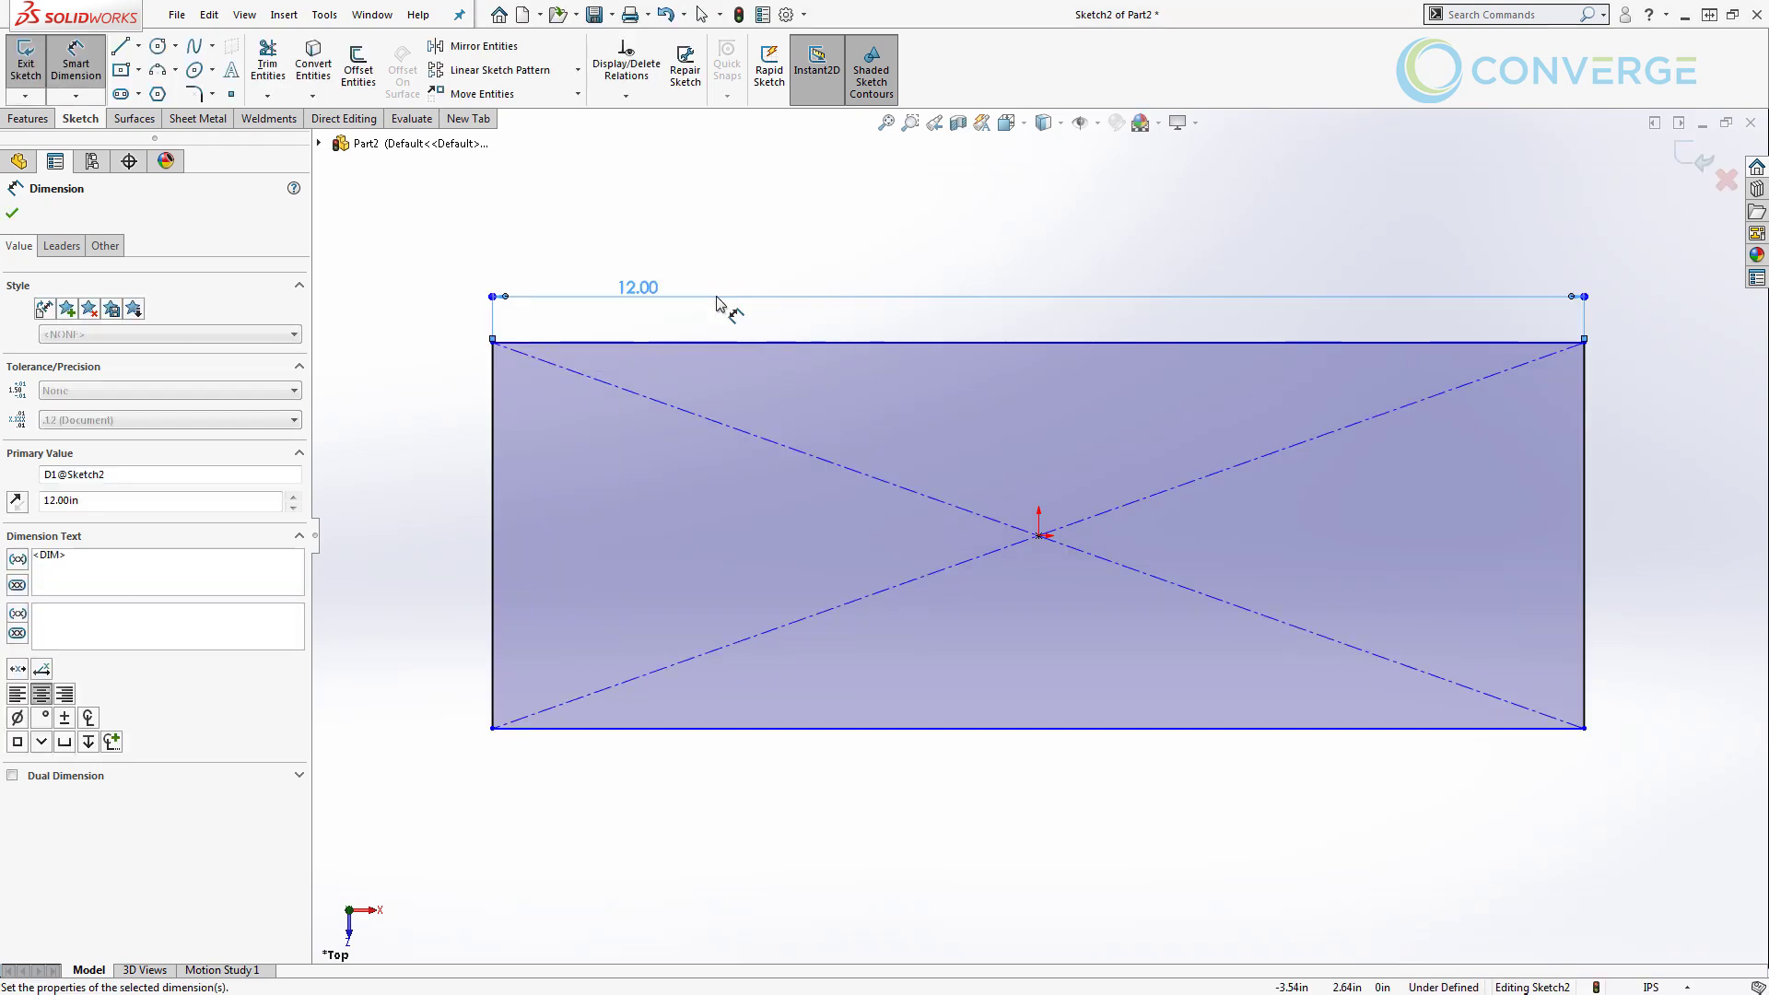
click(494, 411)
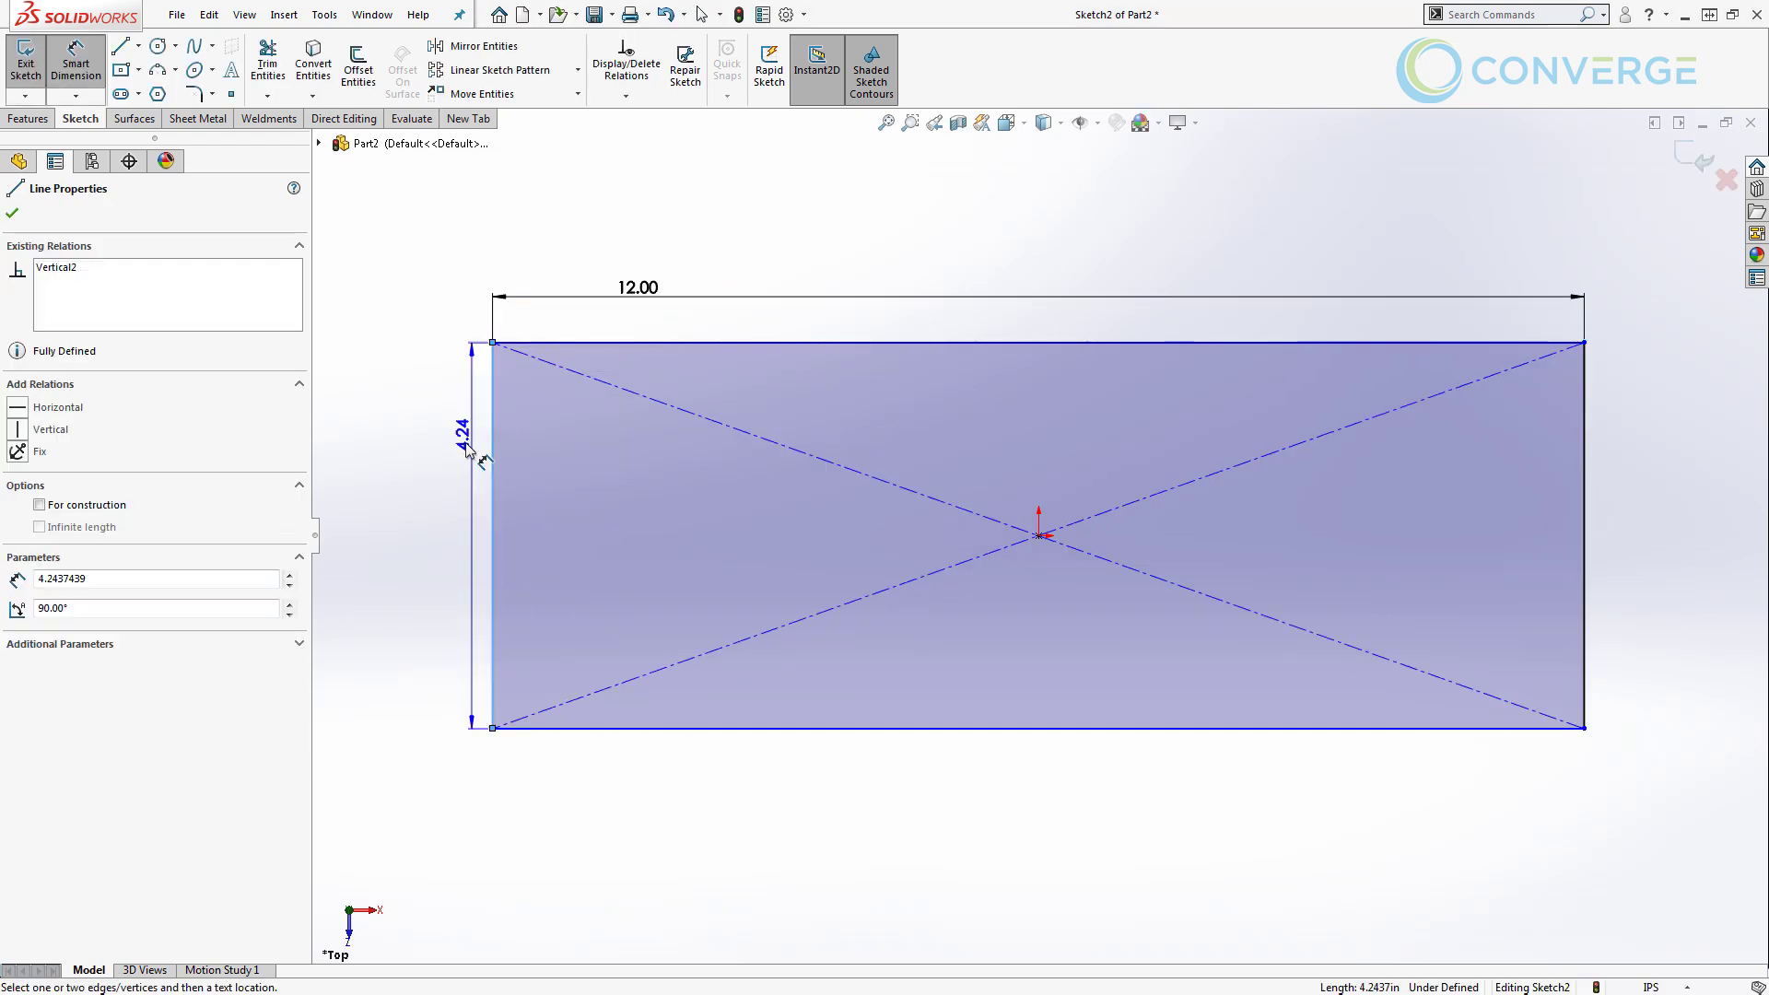
click(461, 451)
text(12)
key(Return)
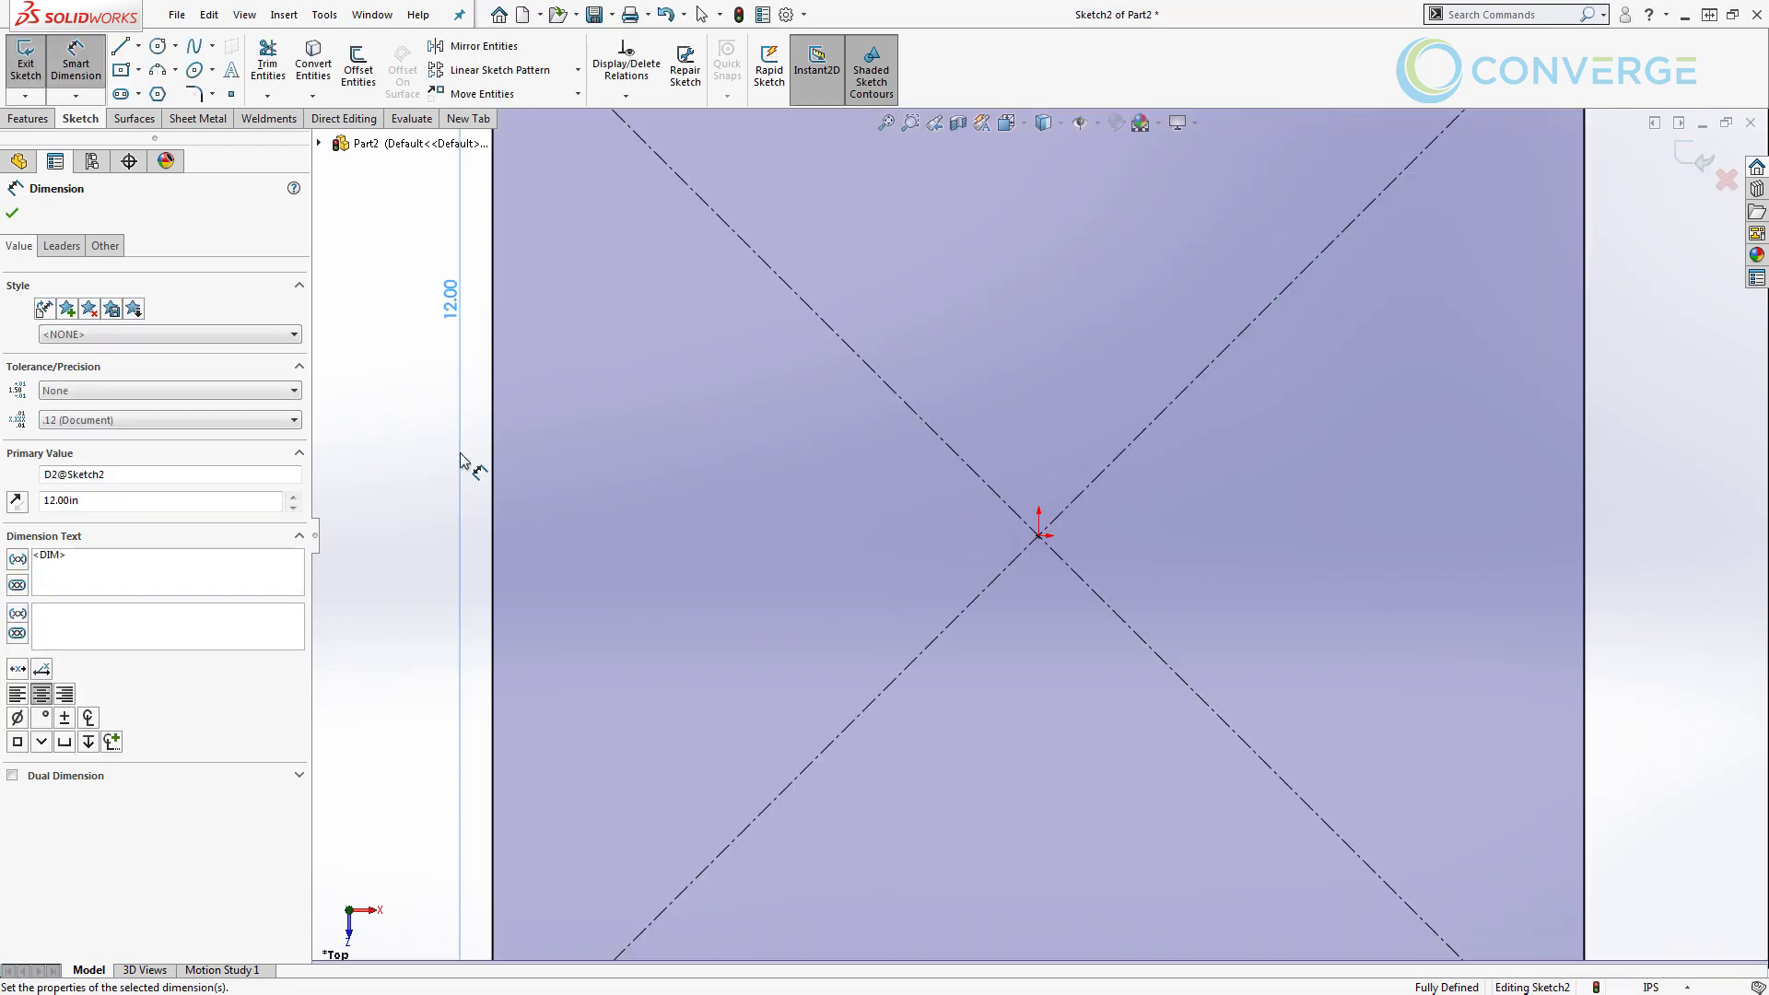
key(f)
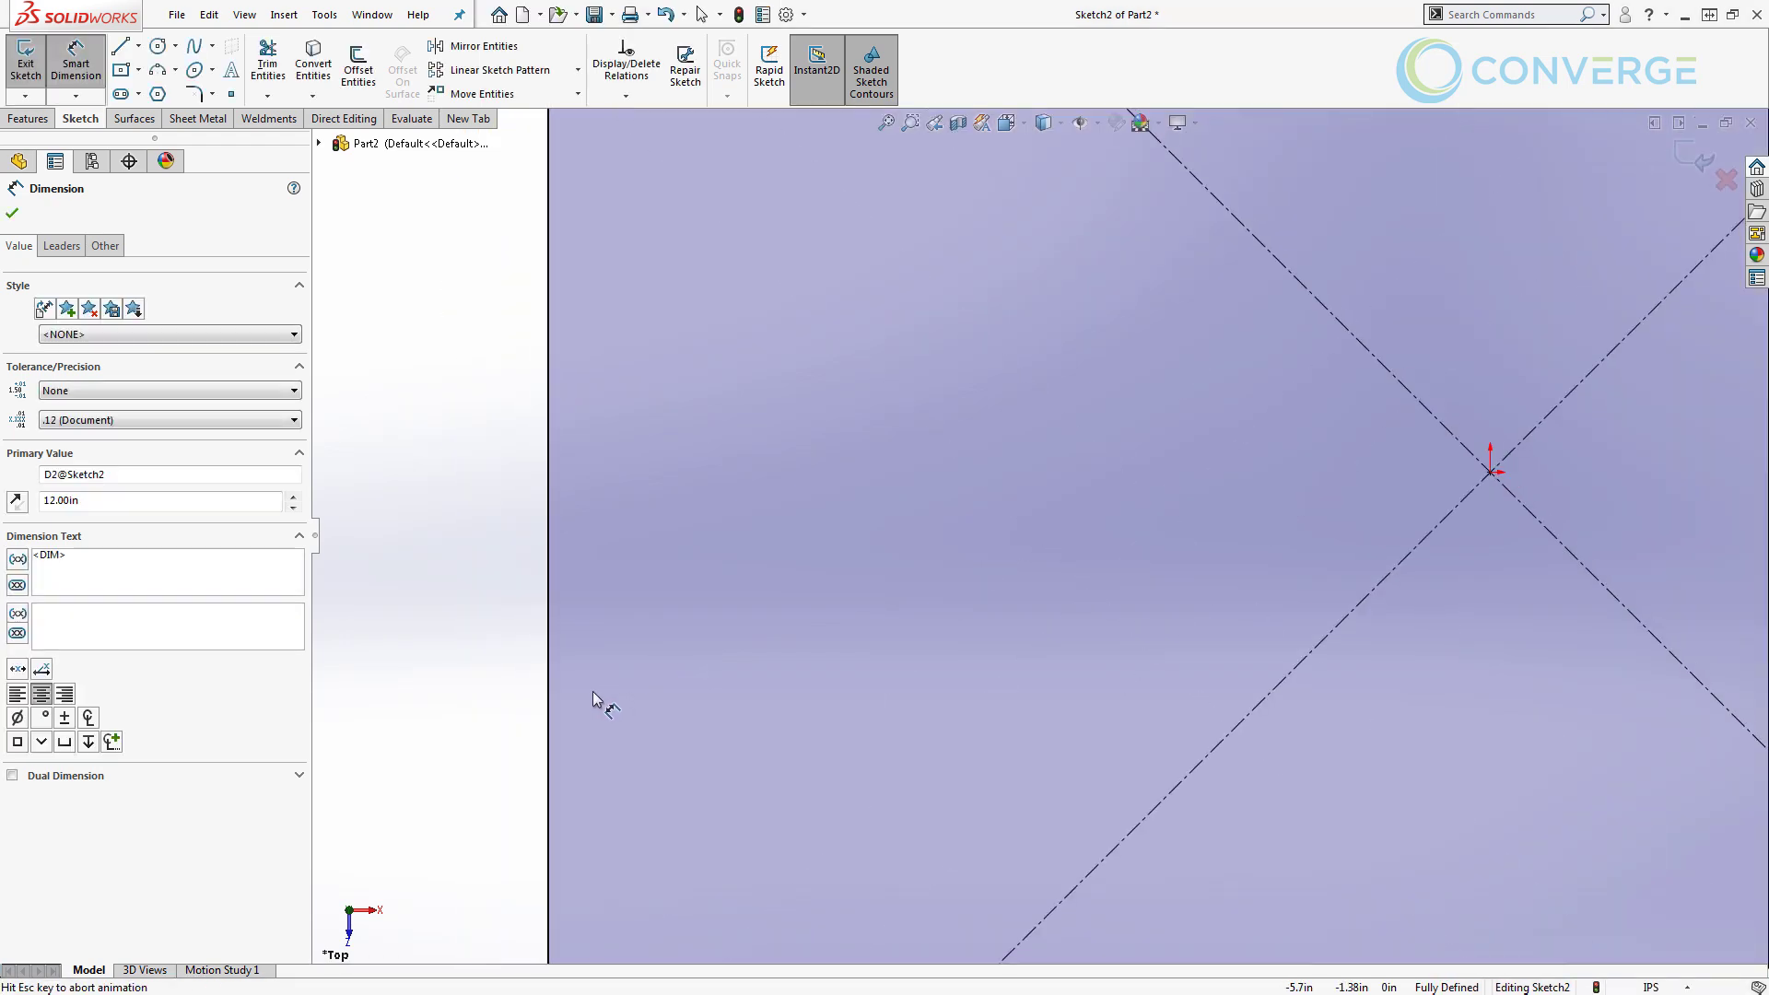
key(Escape)
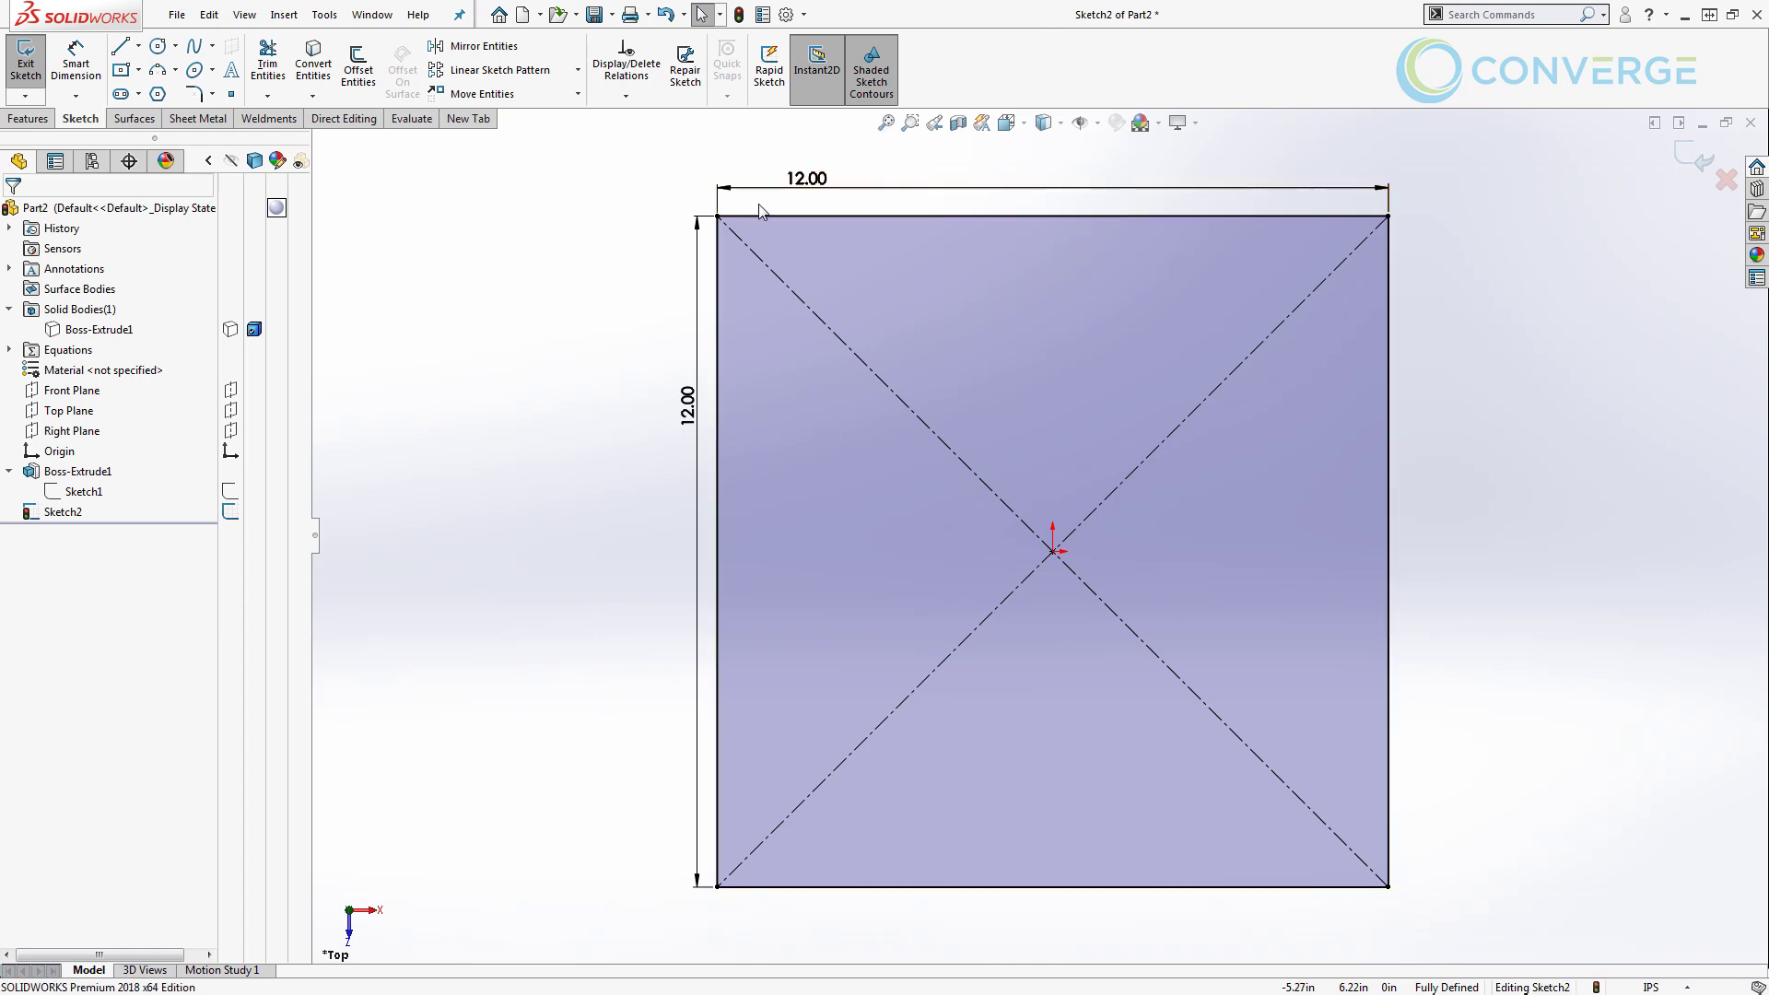
Link the horizontal 12.00 dimension to a new shared value, BoxSize.
right_click(790, 188)
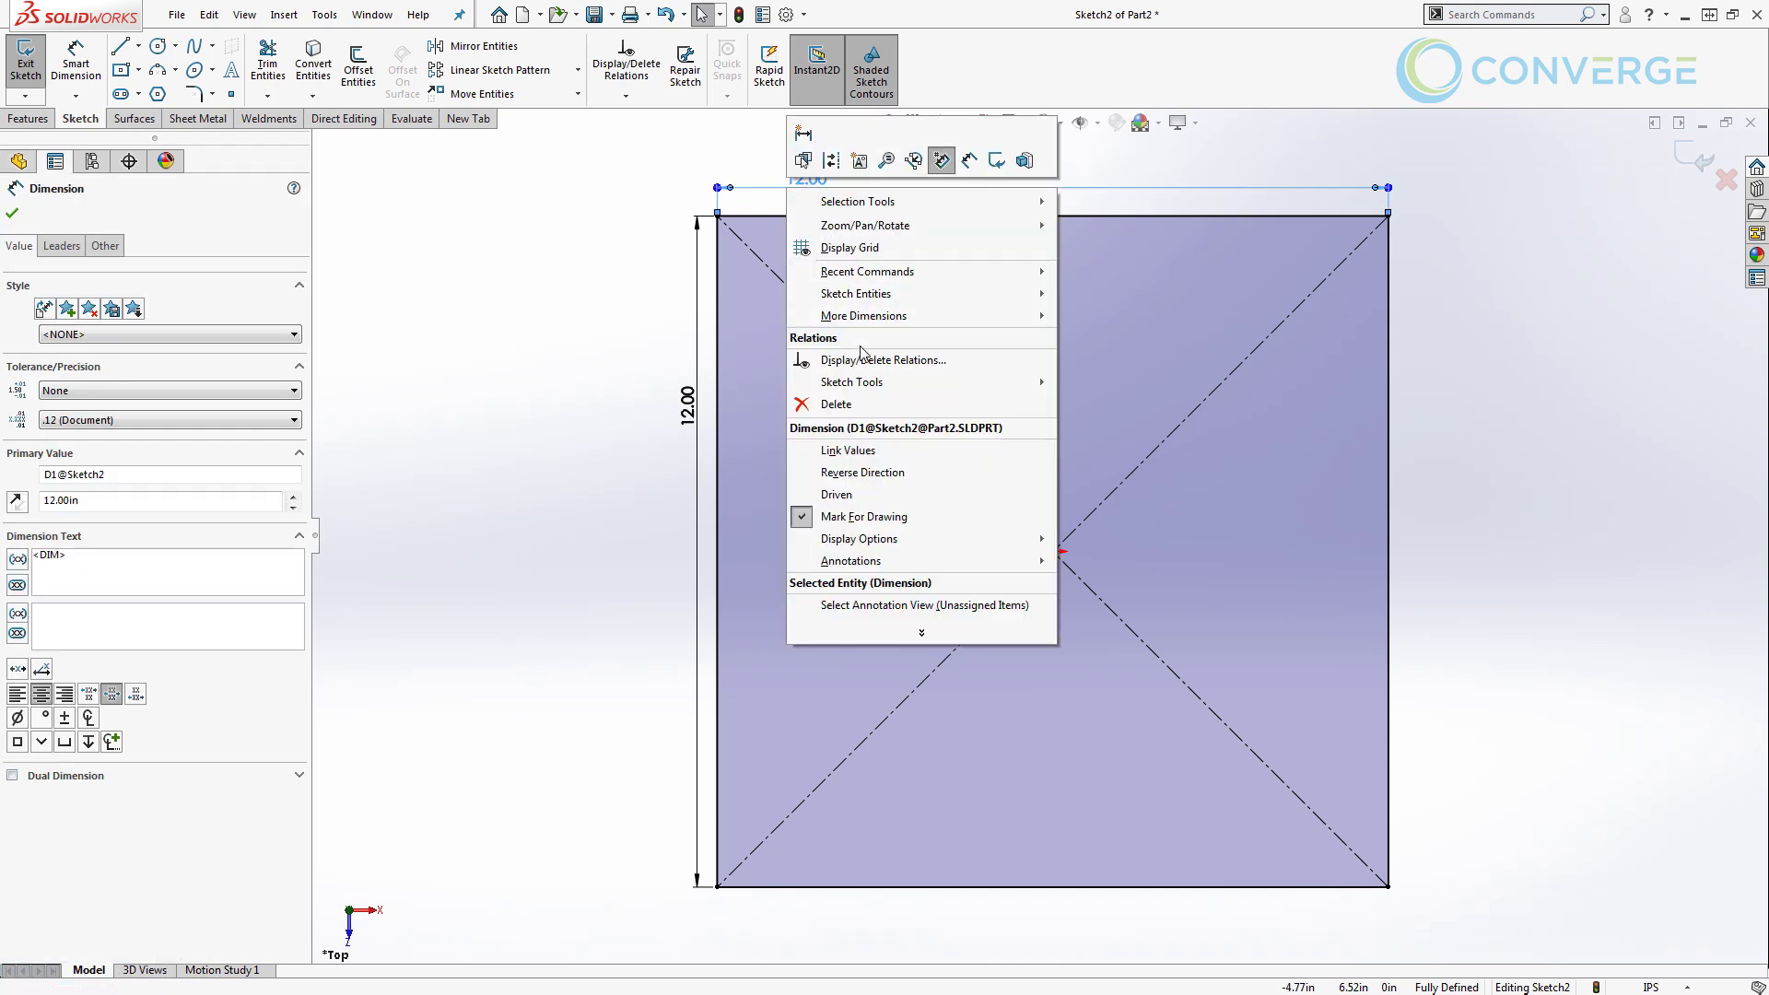
click(877, 453)
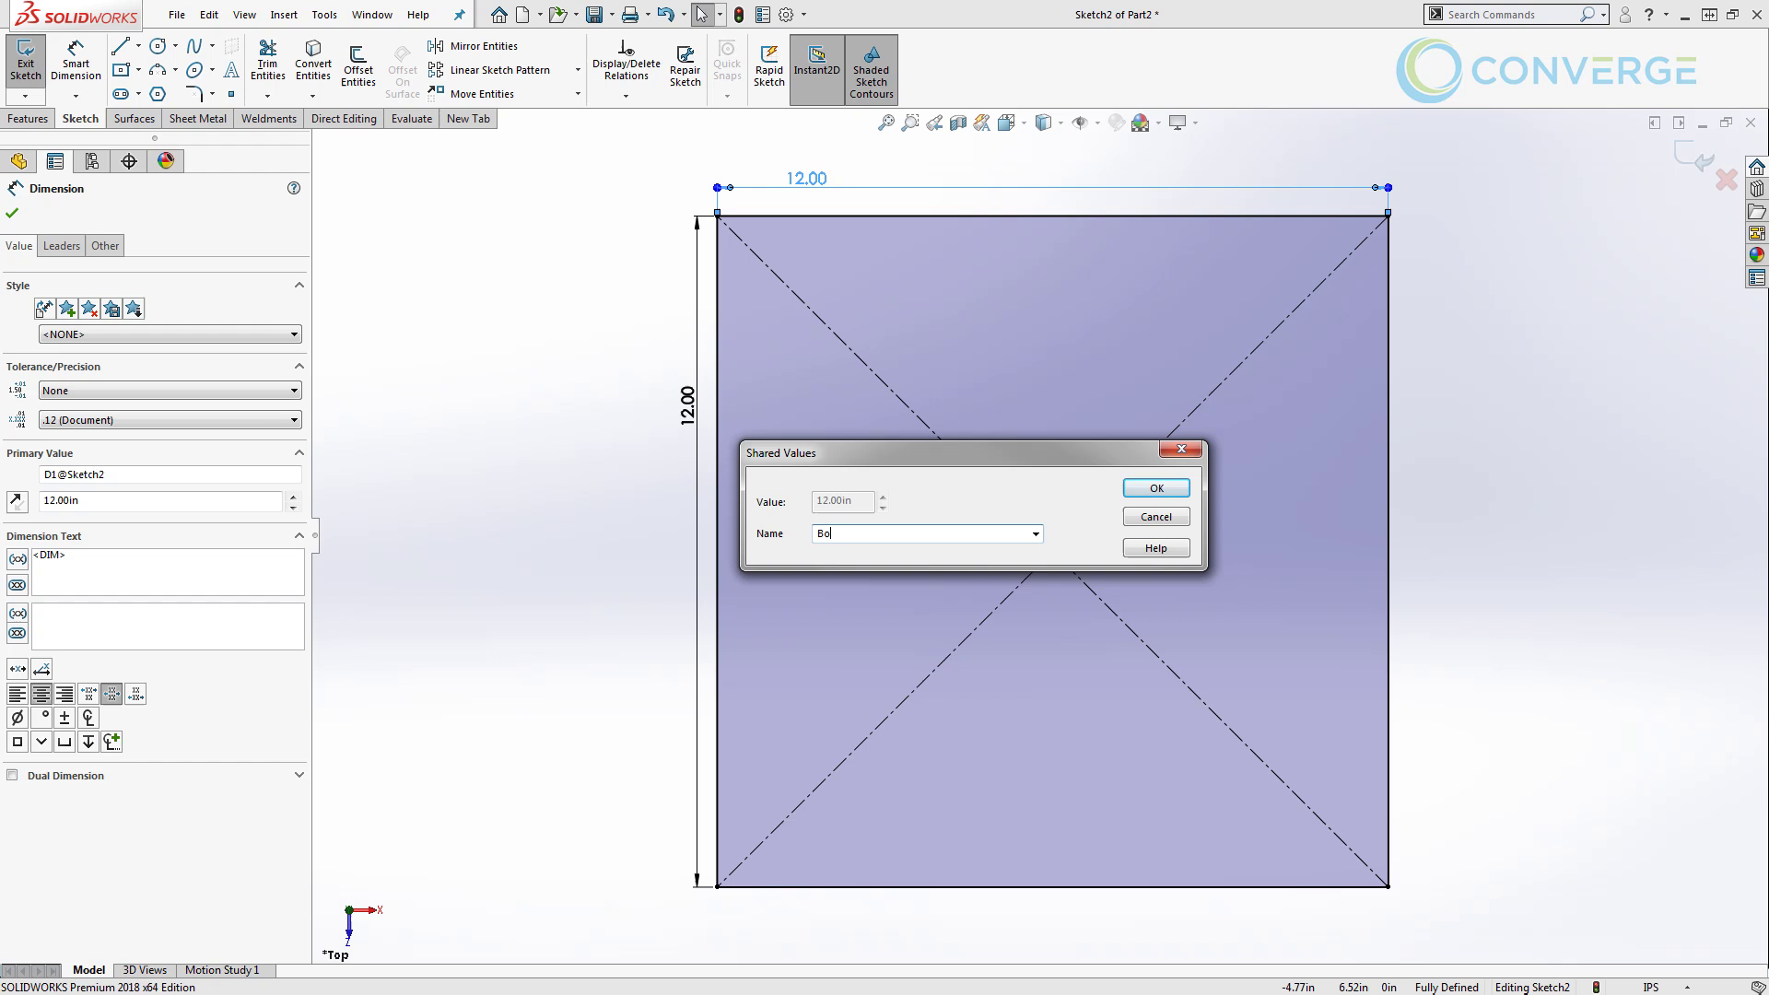
text(x)
text(Dim)
key(Return)
key(Escape)
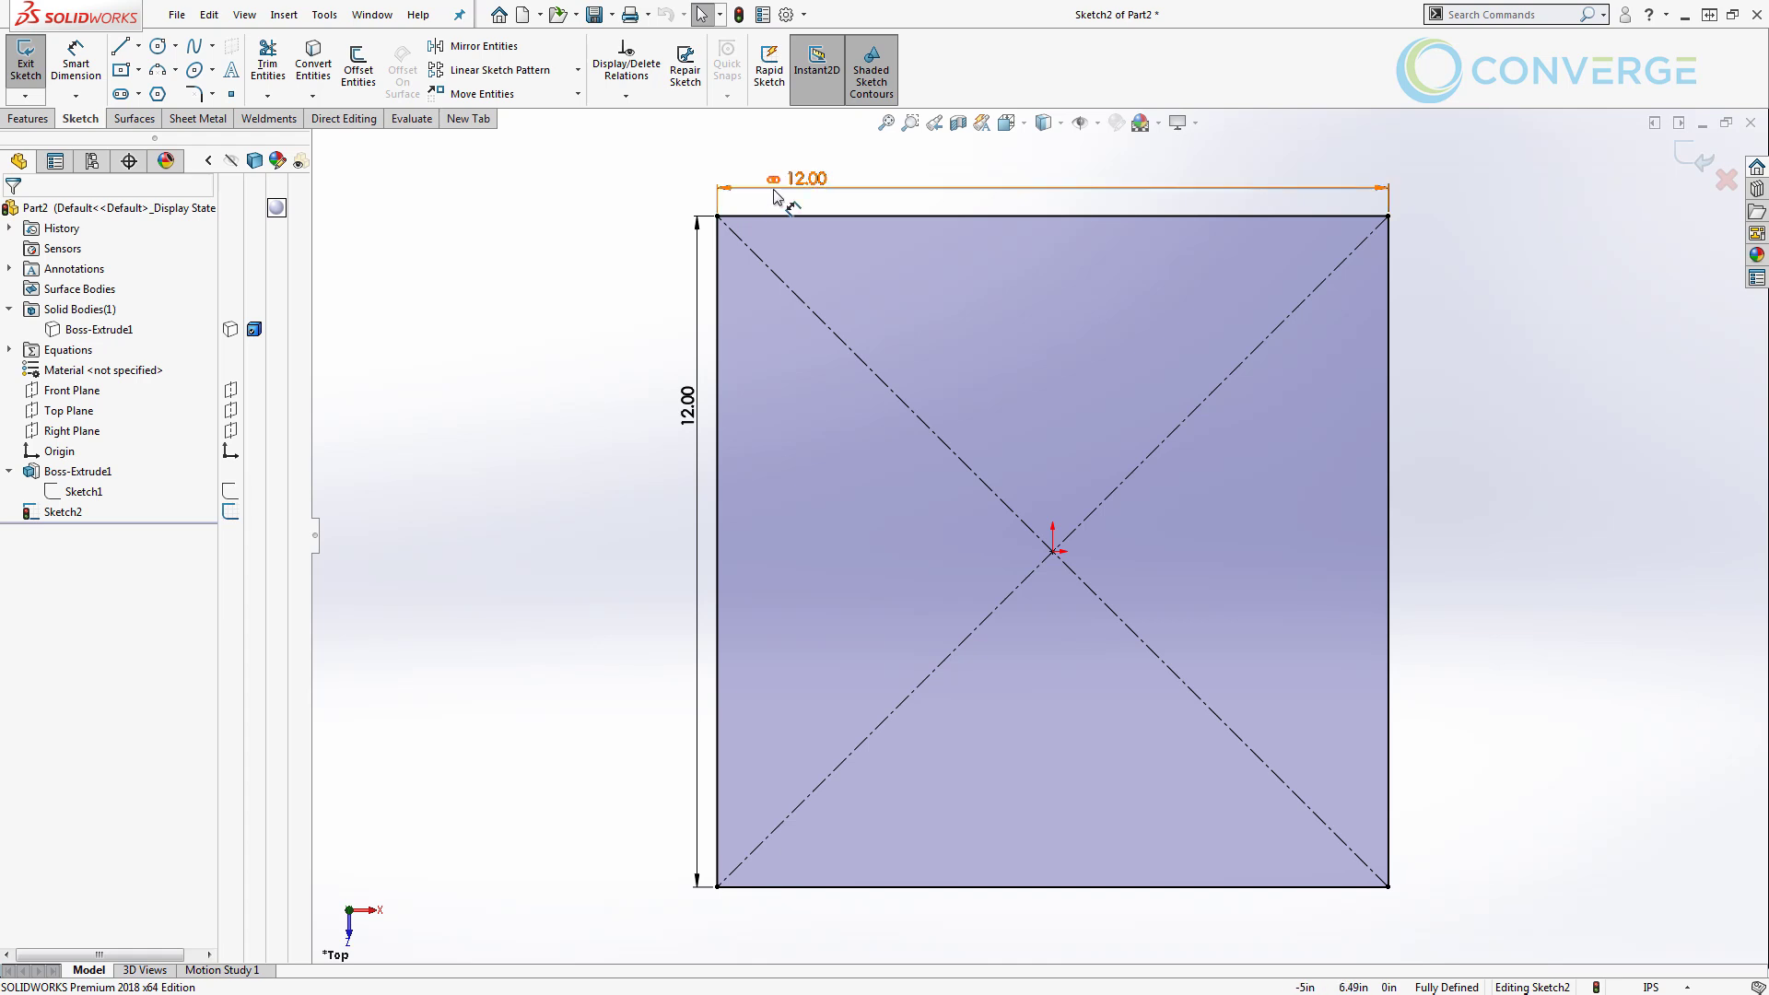
Link the vertical 12.00 dimension to the existing BoxSize value and reposition it.
right_click(697, 409)
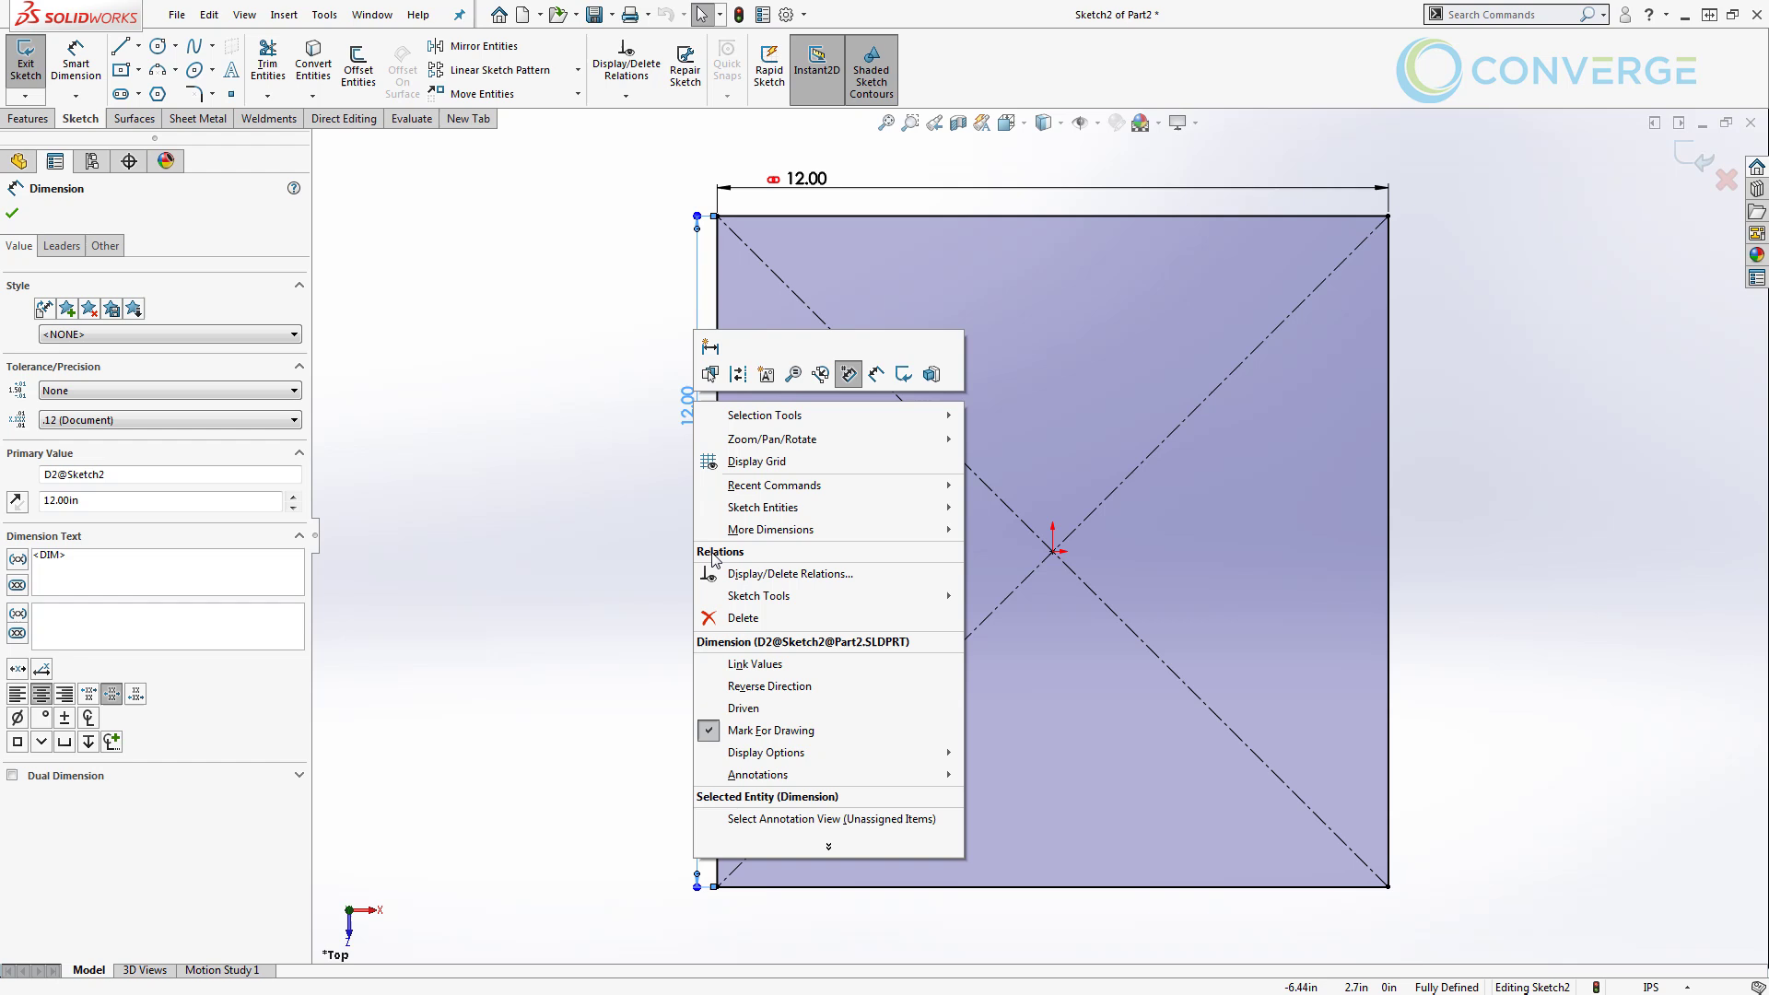
click(748, 664)
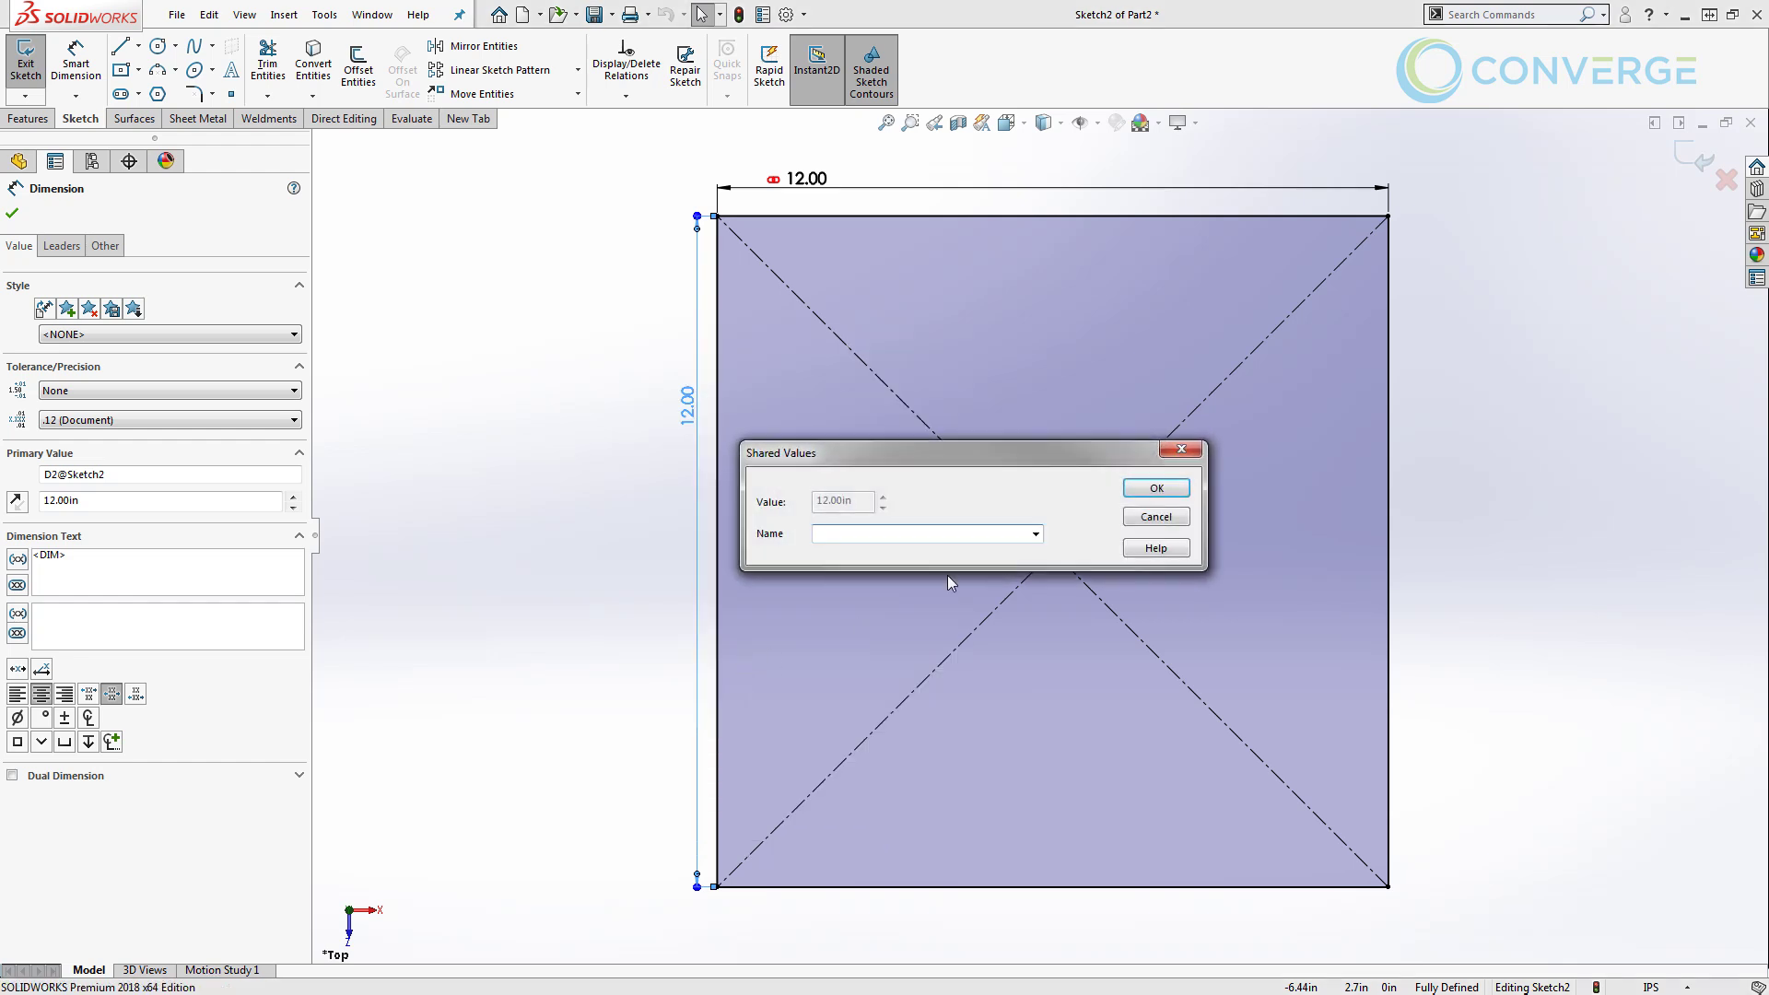
click(1036, 533)
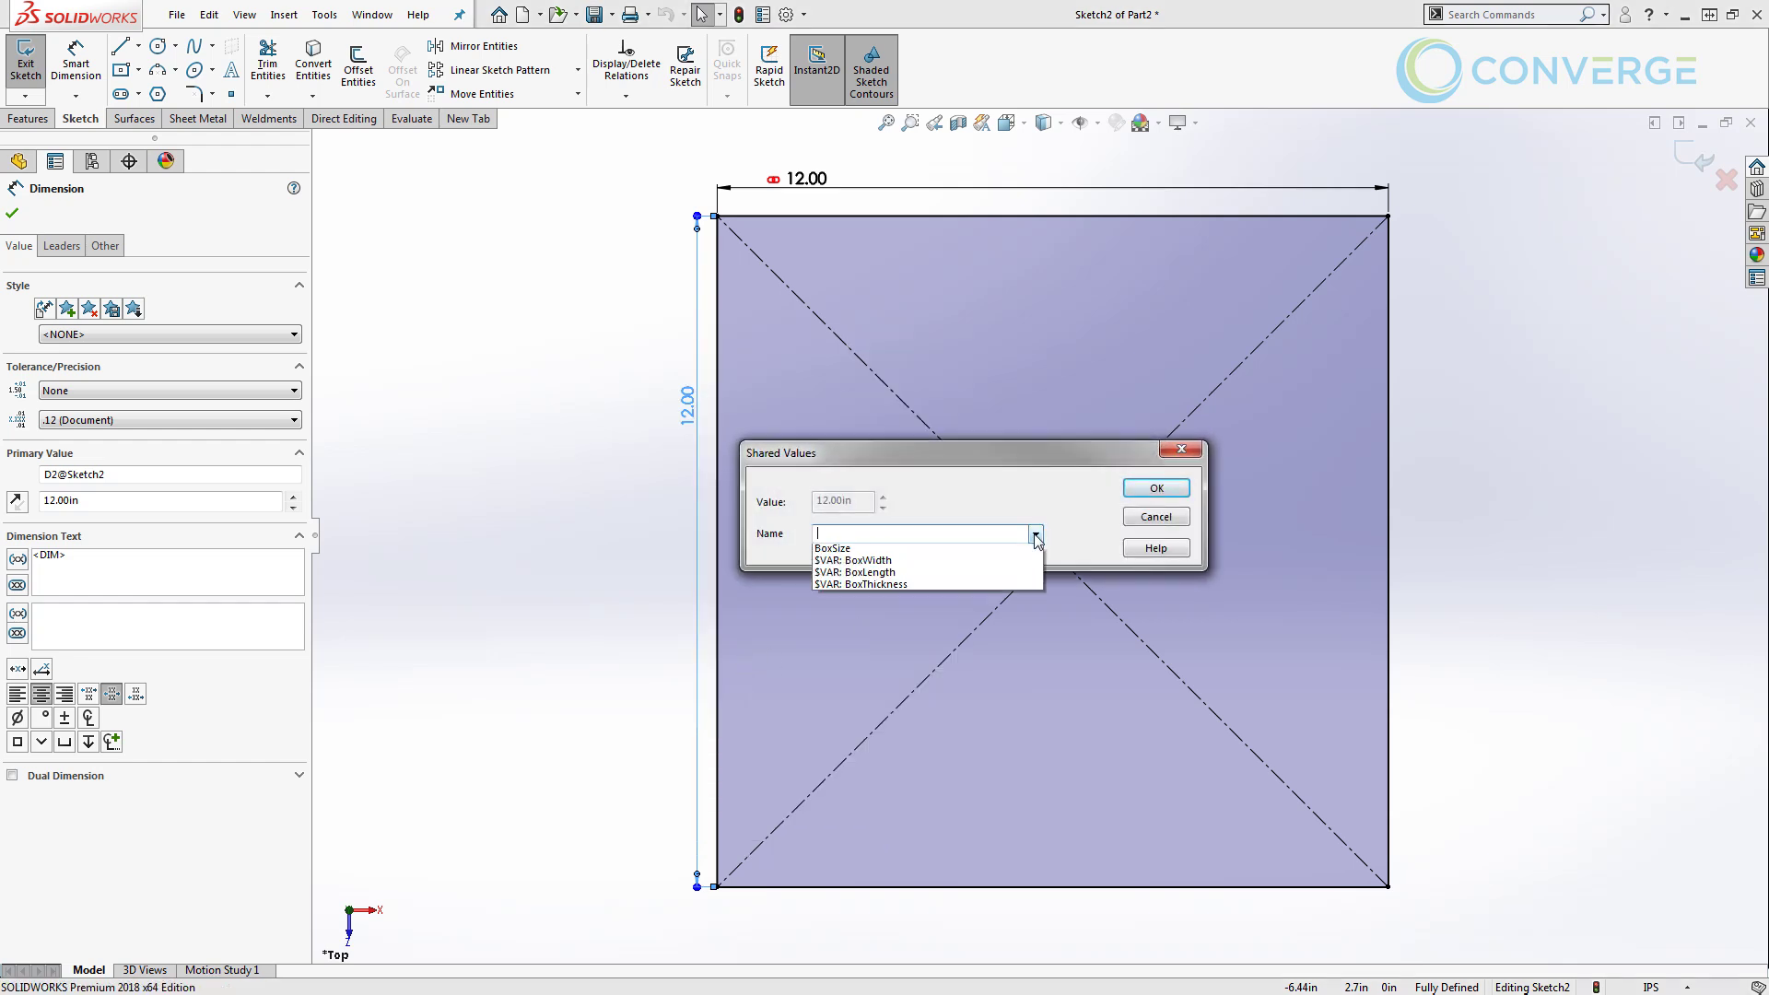
click(885, 551)
click(1156, 487)
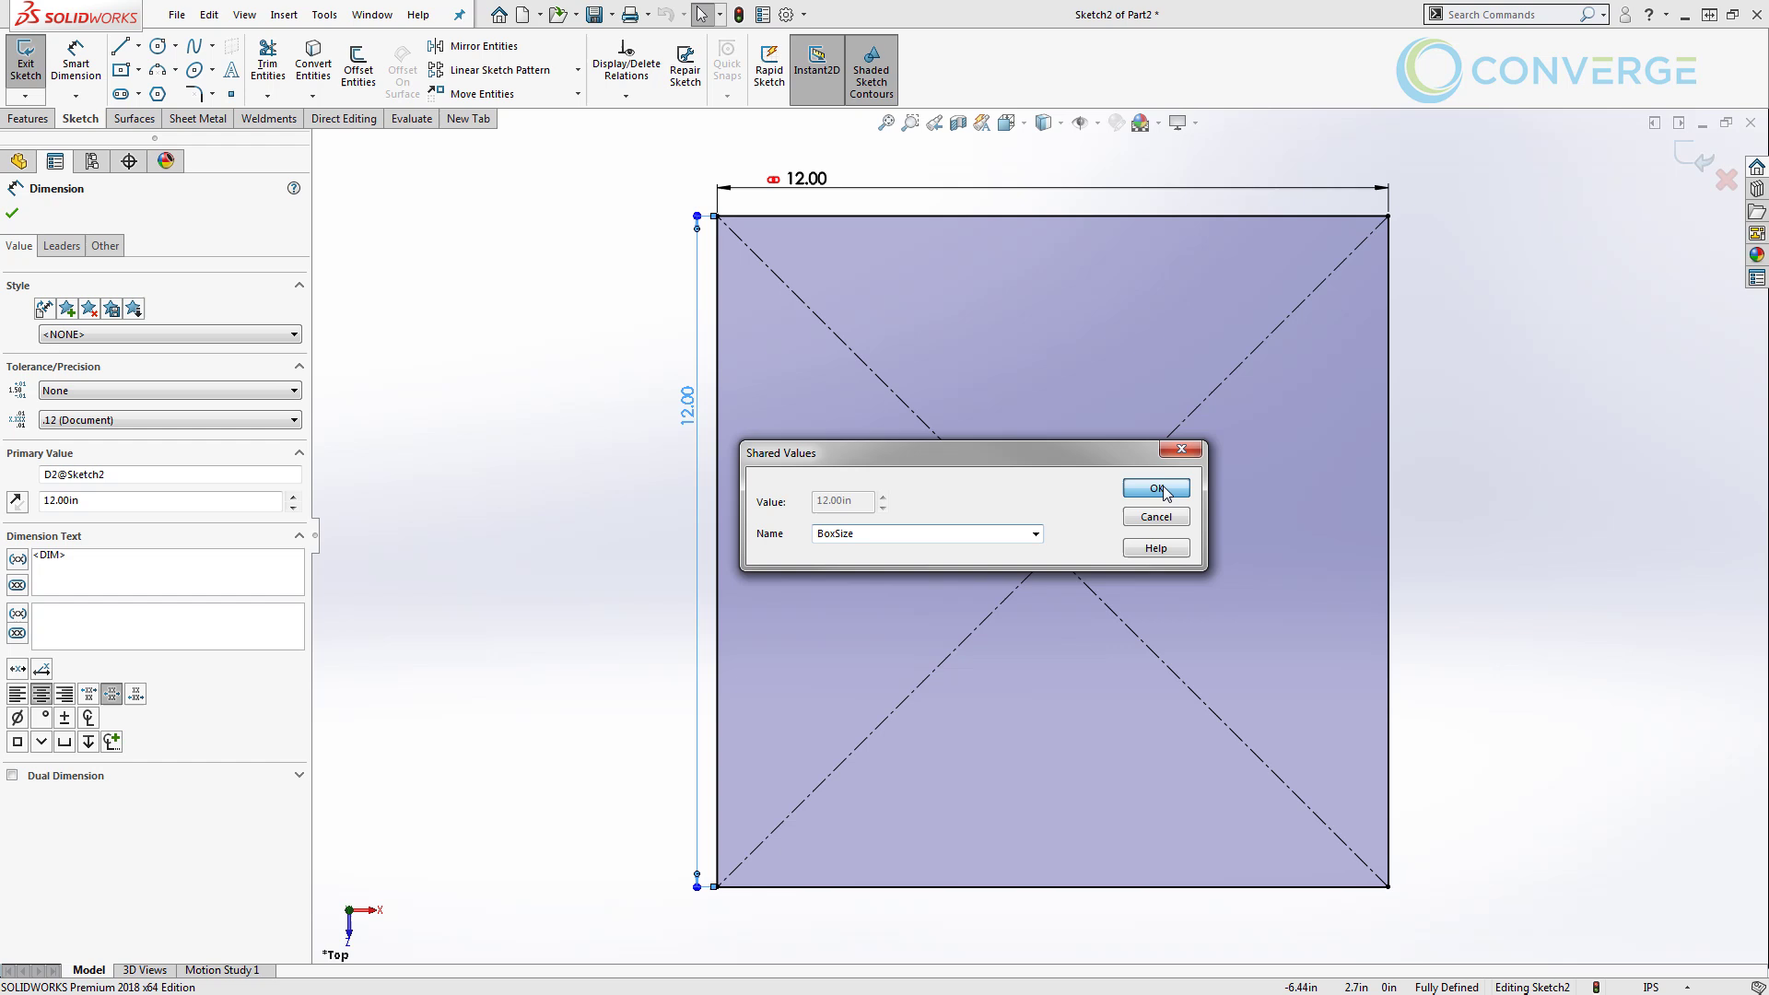
drag(693, 429, 666, 461)
click(647, 502)
double_click(664, 447)
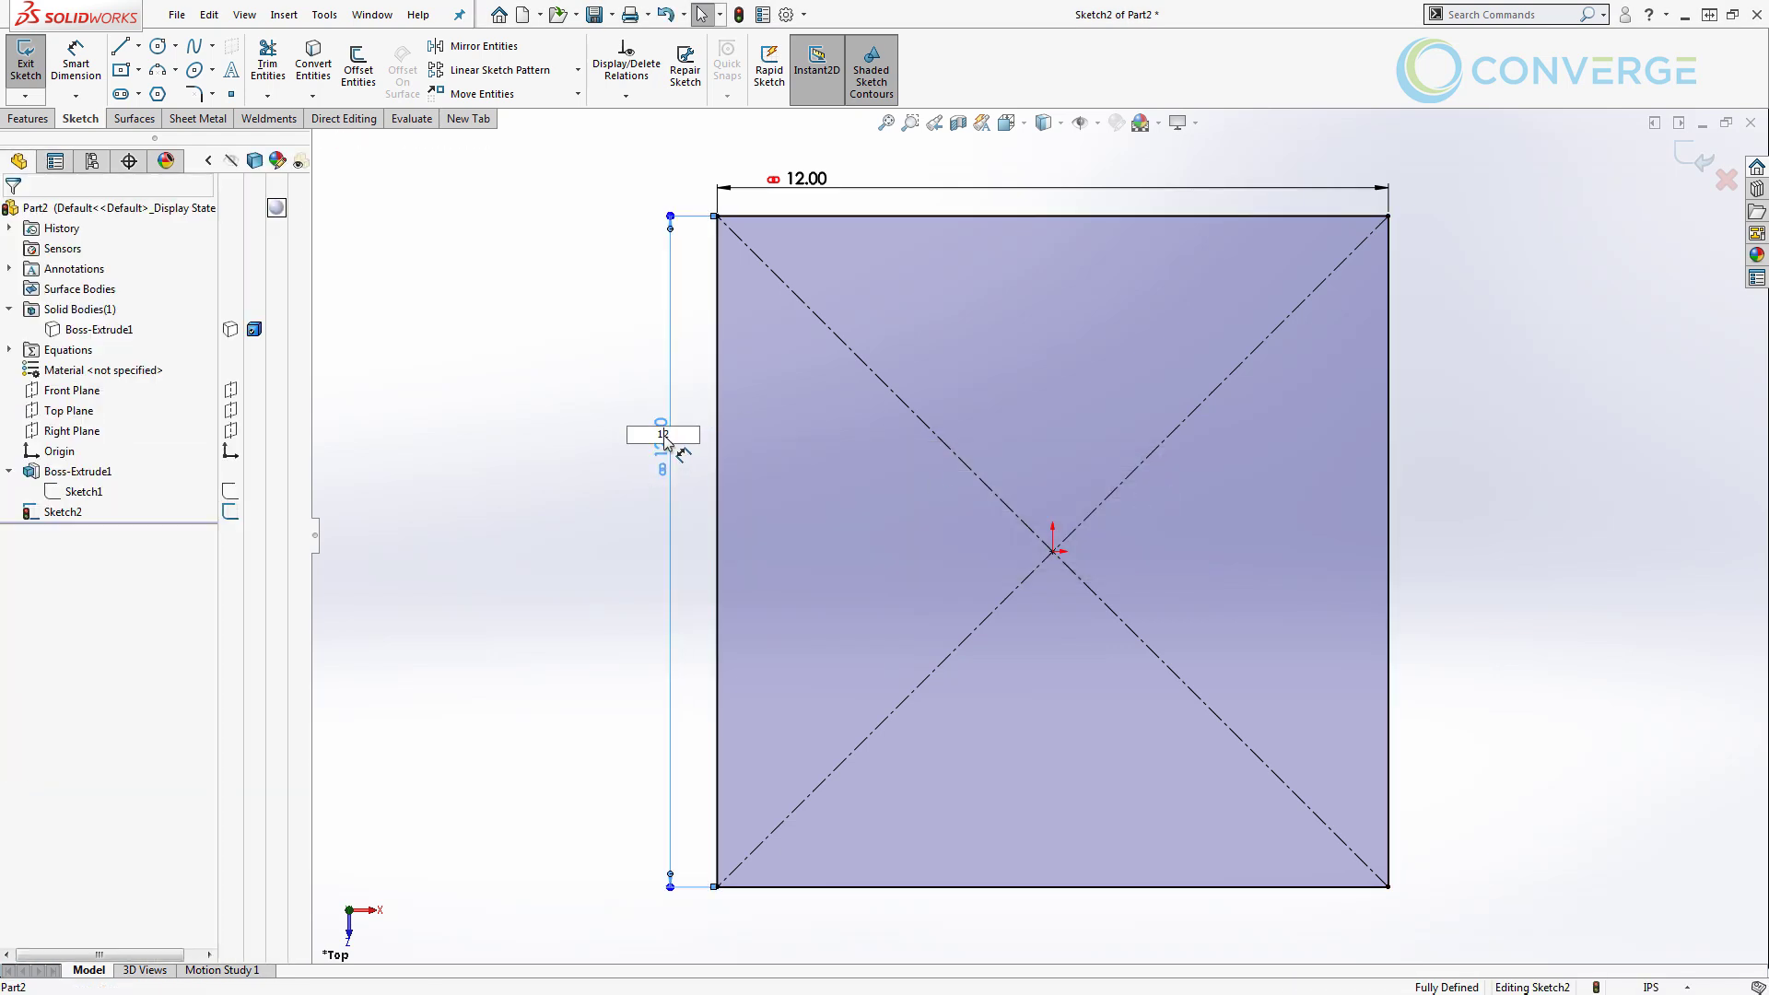
Change the linked BoxSize dimension to 10, making both sides 10.00.
text(10)
key(Return)
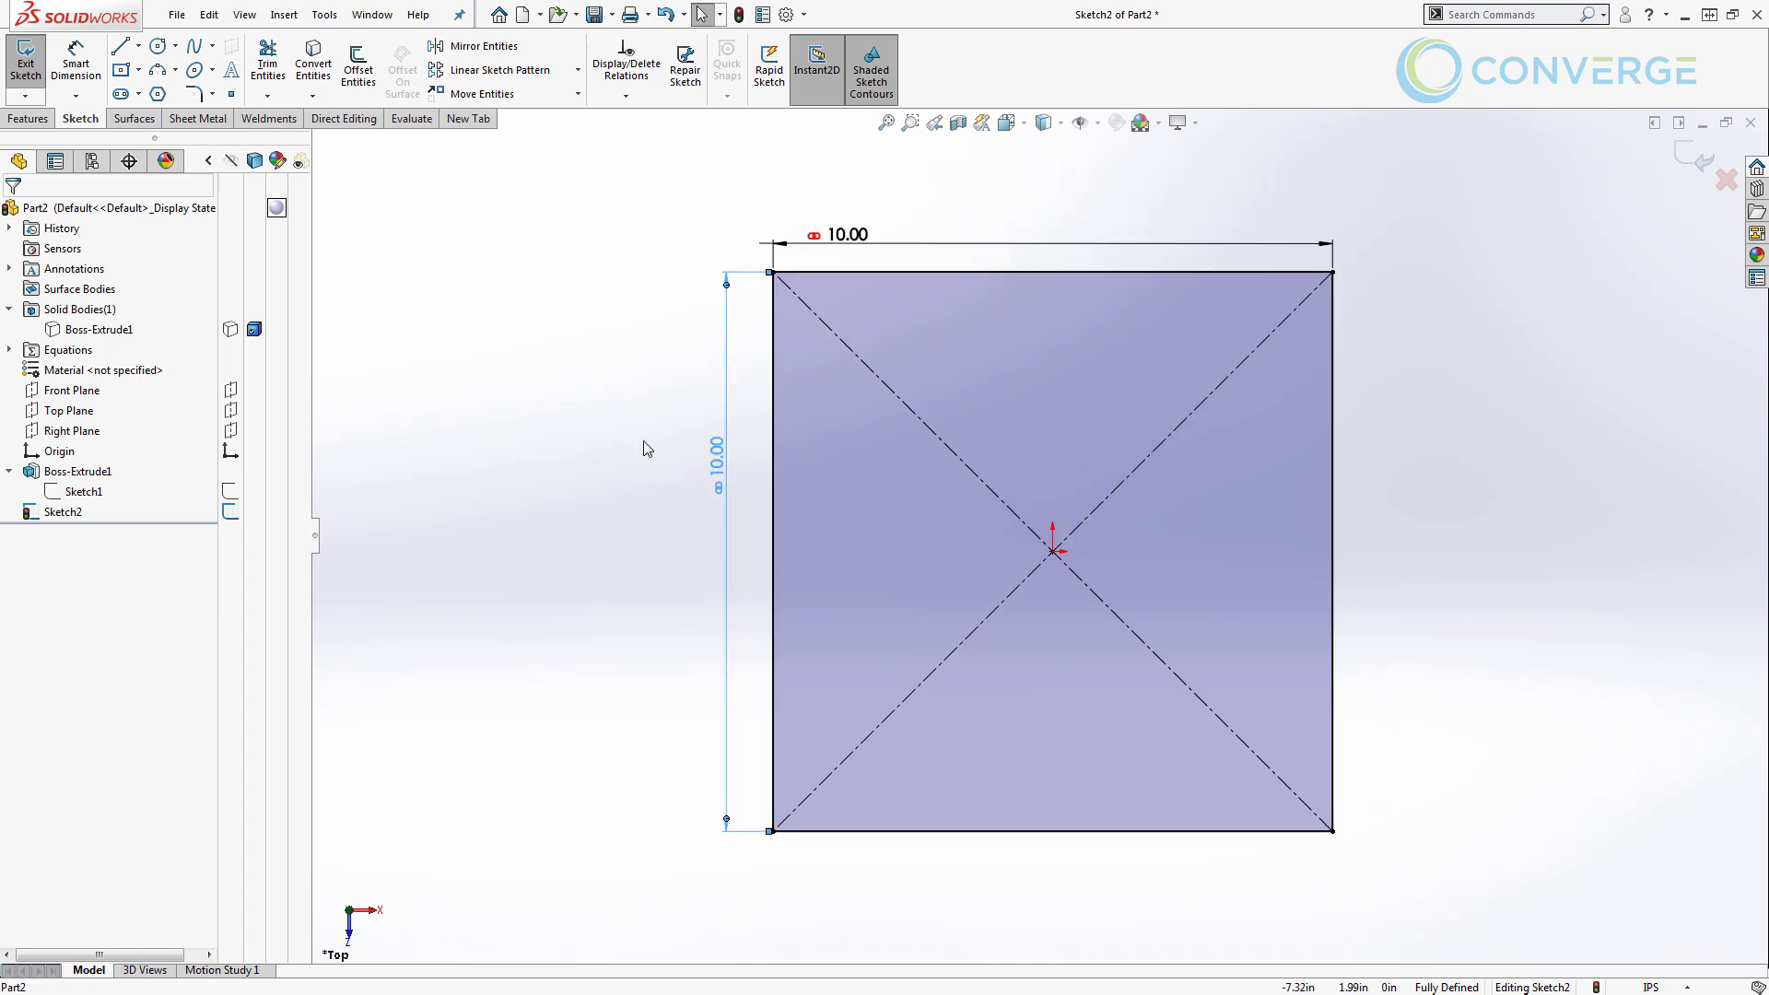
drag(718, 488, 674, 536)
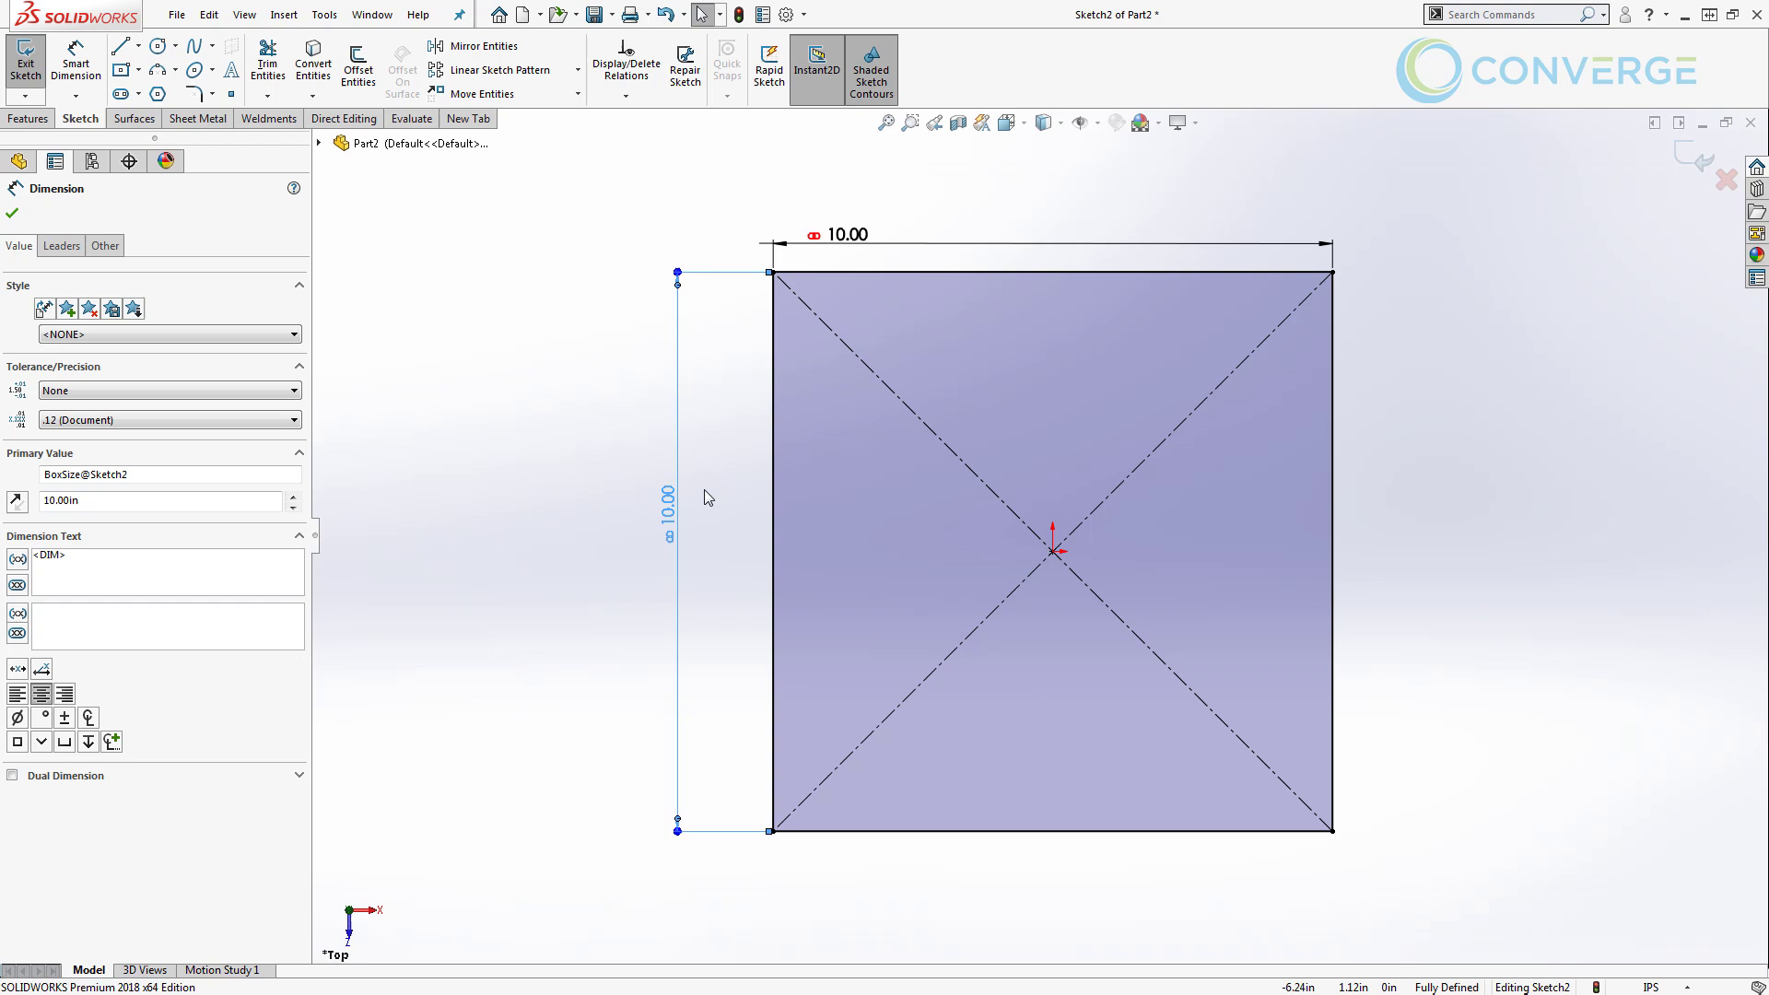
click(632, 446)
In the Equations manager set BoxSize@Sketch2 to 12in and BoxWidth to 12.
click(325, 15)
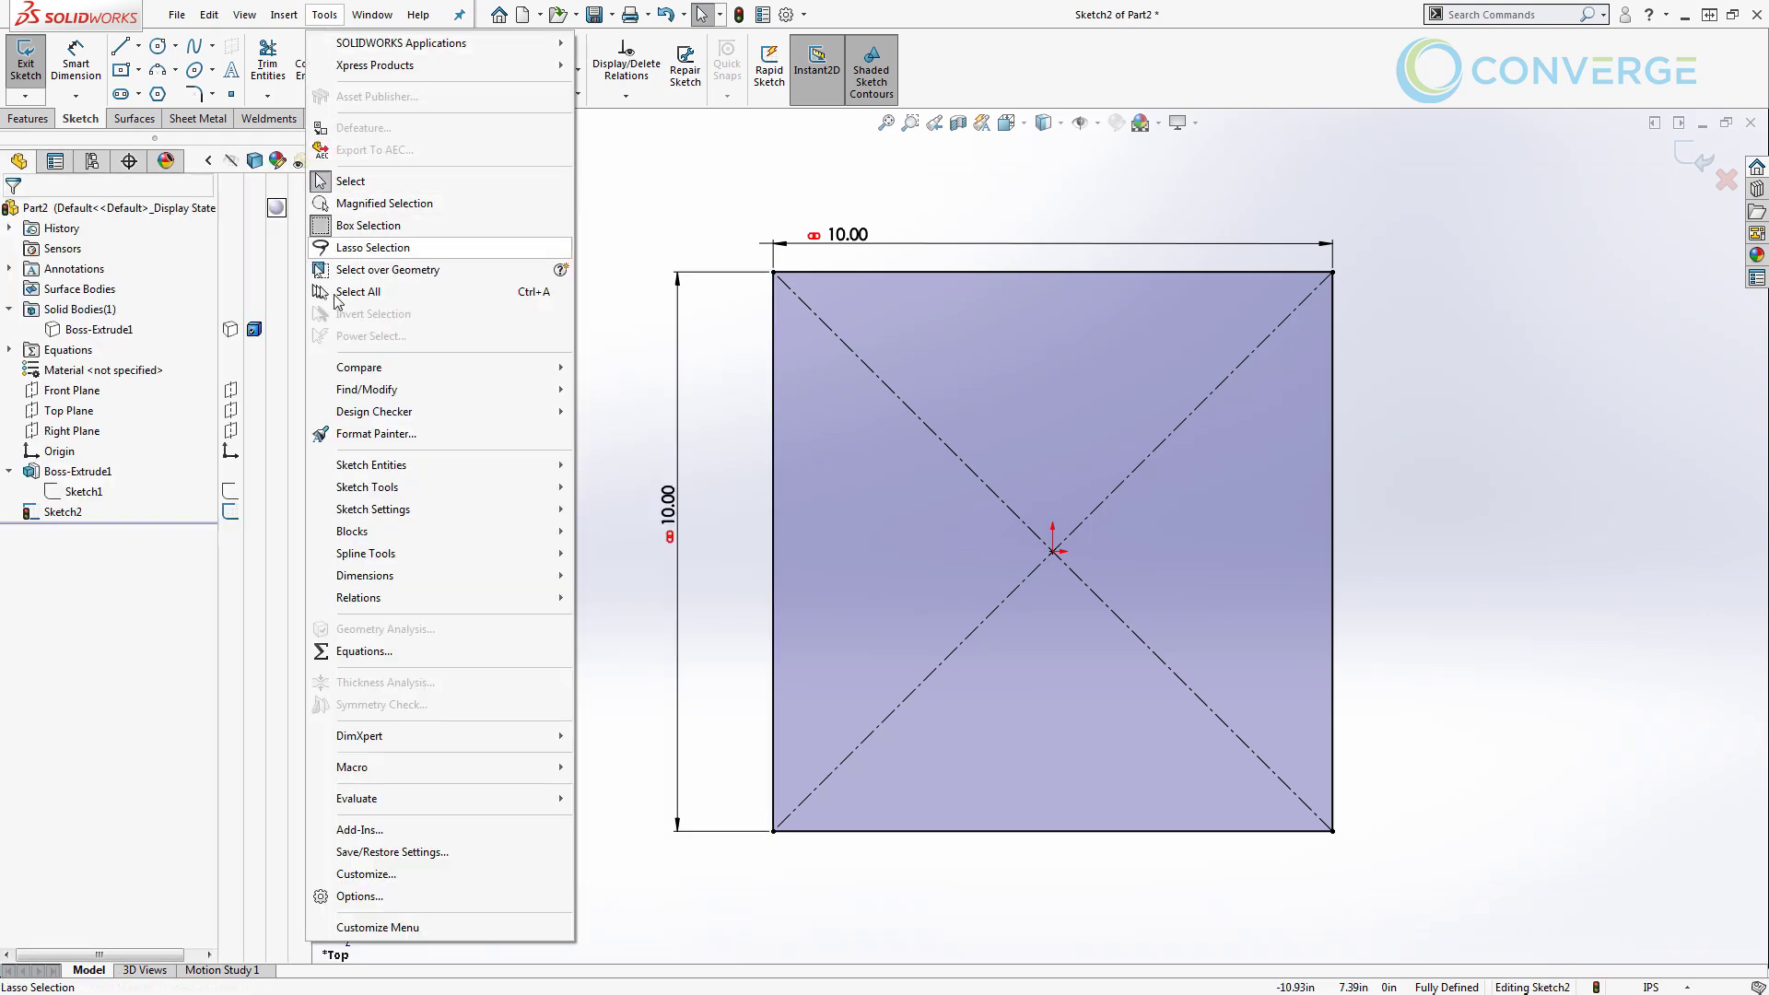
click(366, 650)
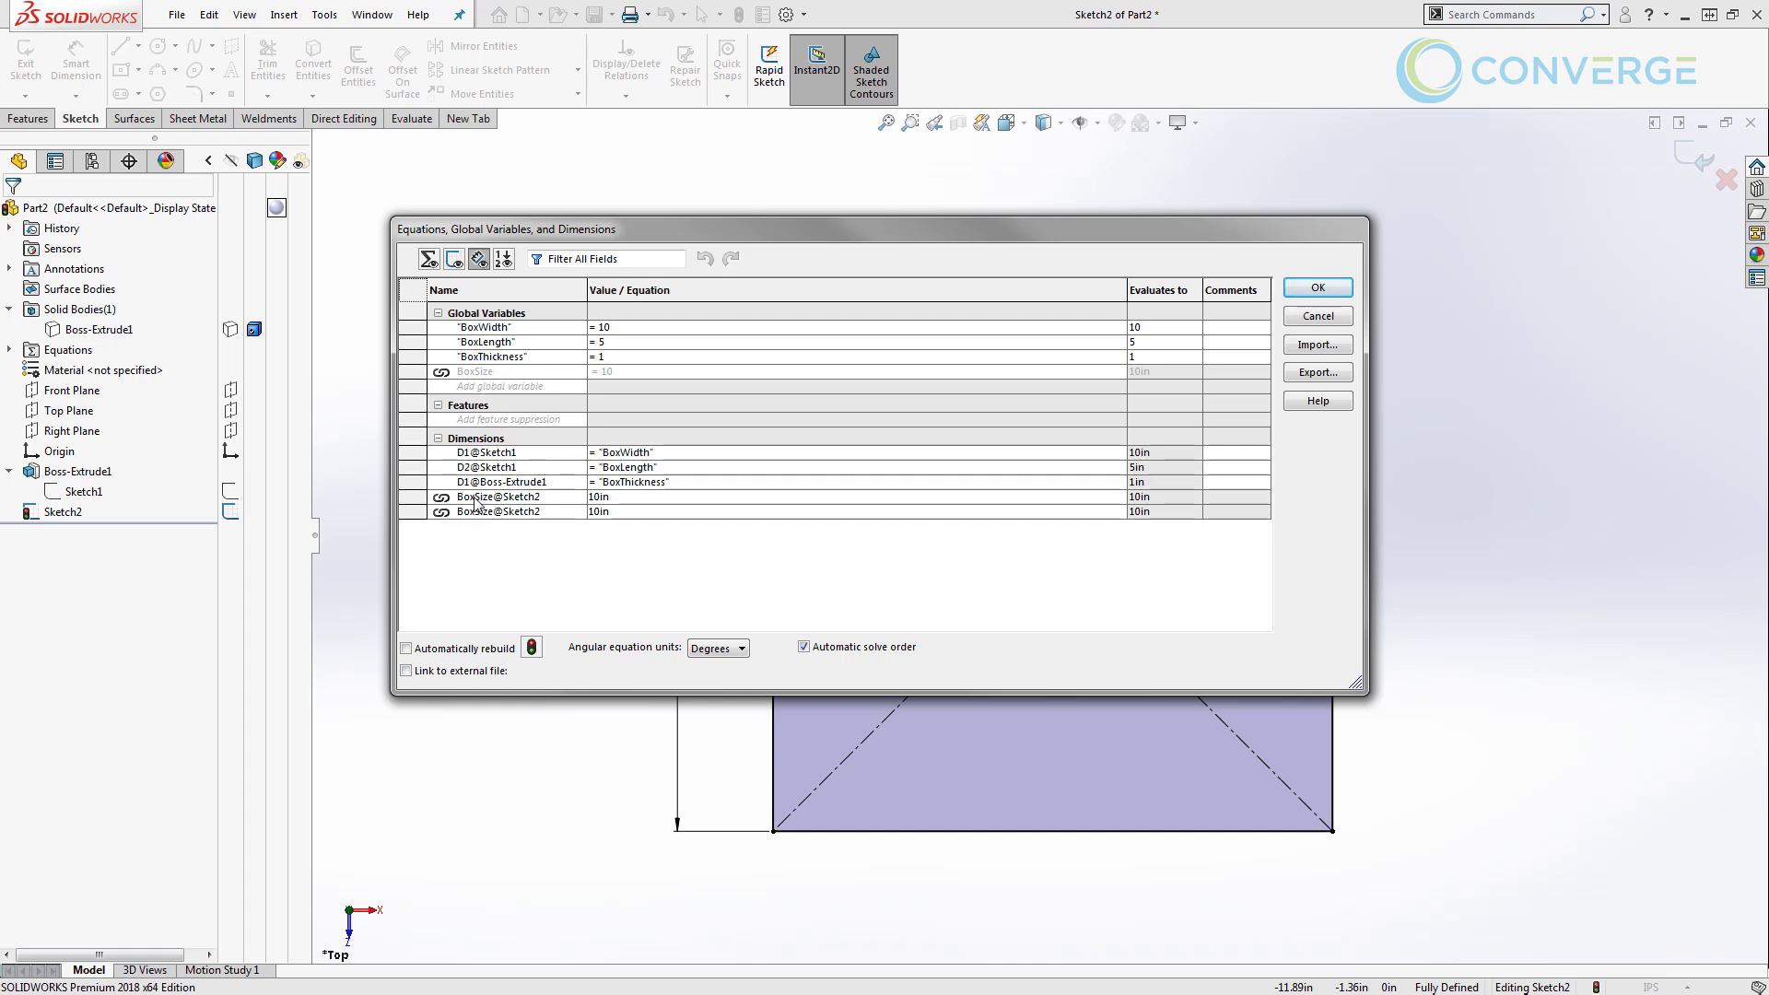
click(646, 498)
text(1)
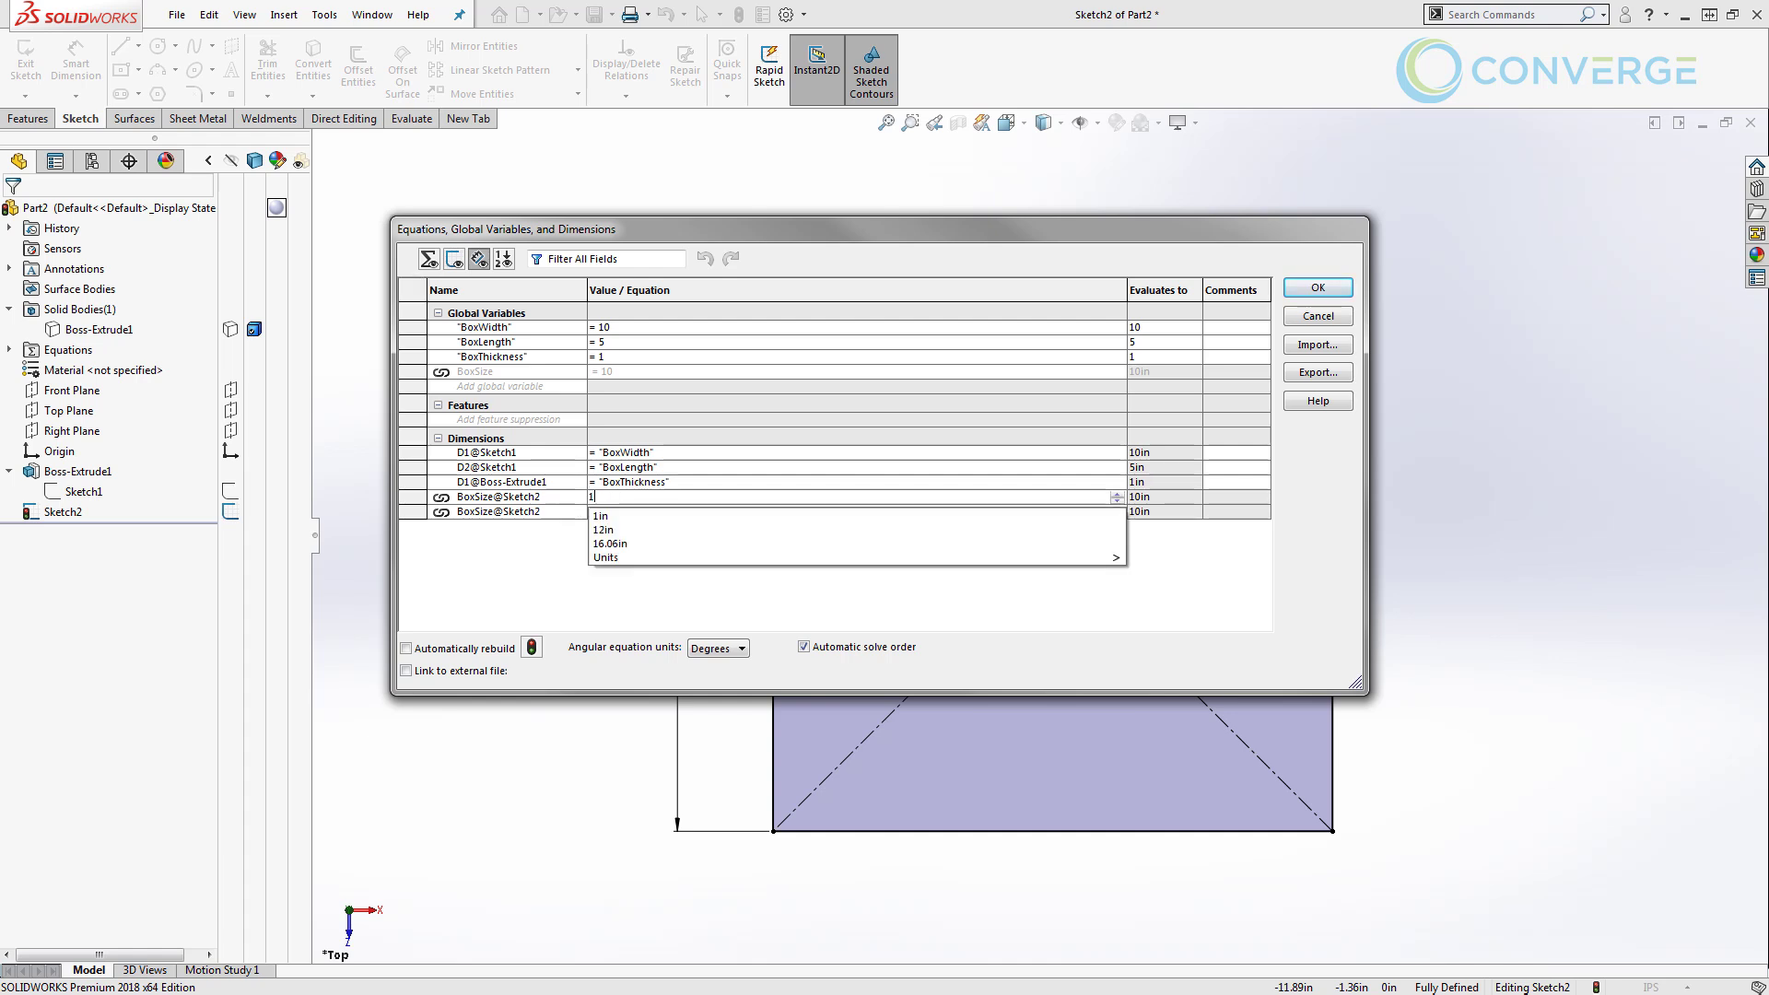
text(2)
click(576, 508)
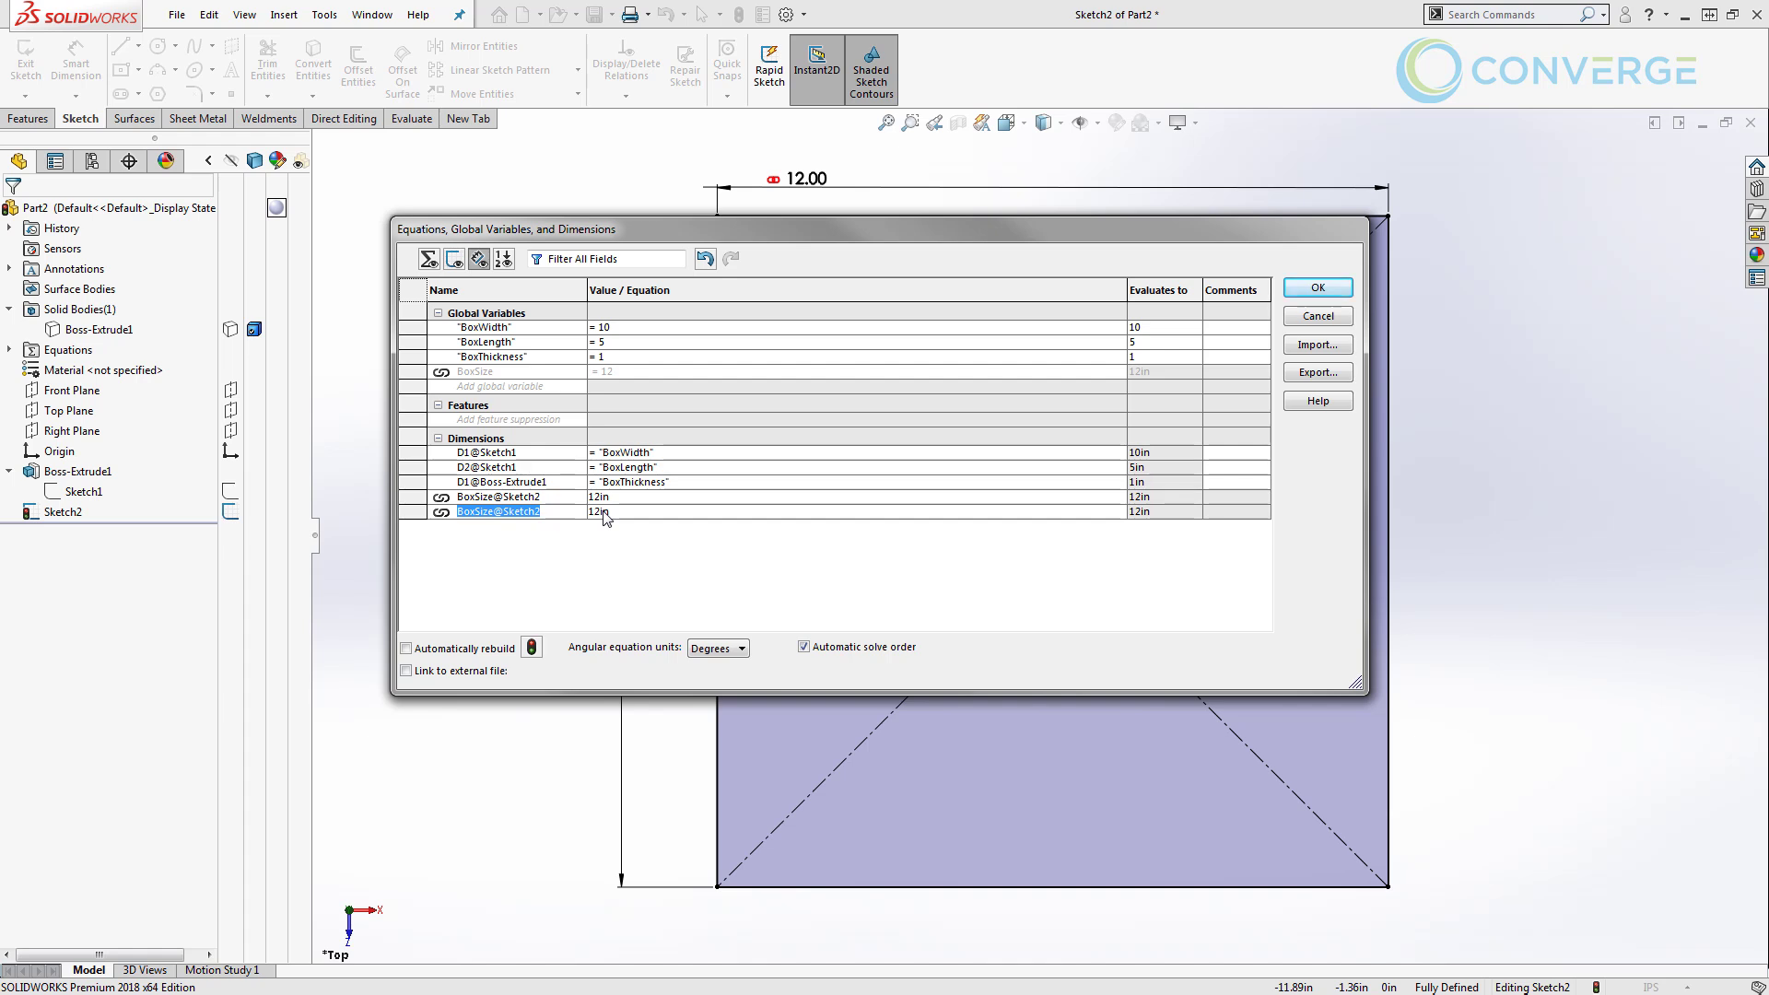
click(625, 329)
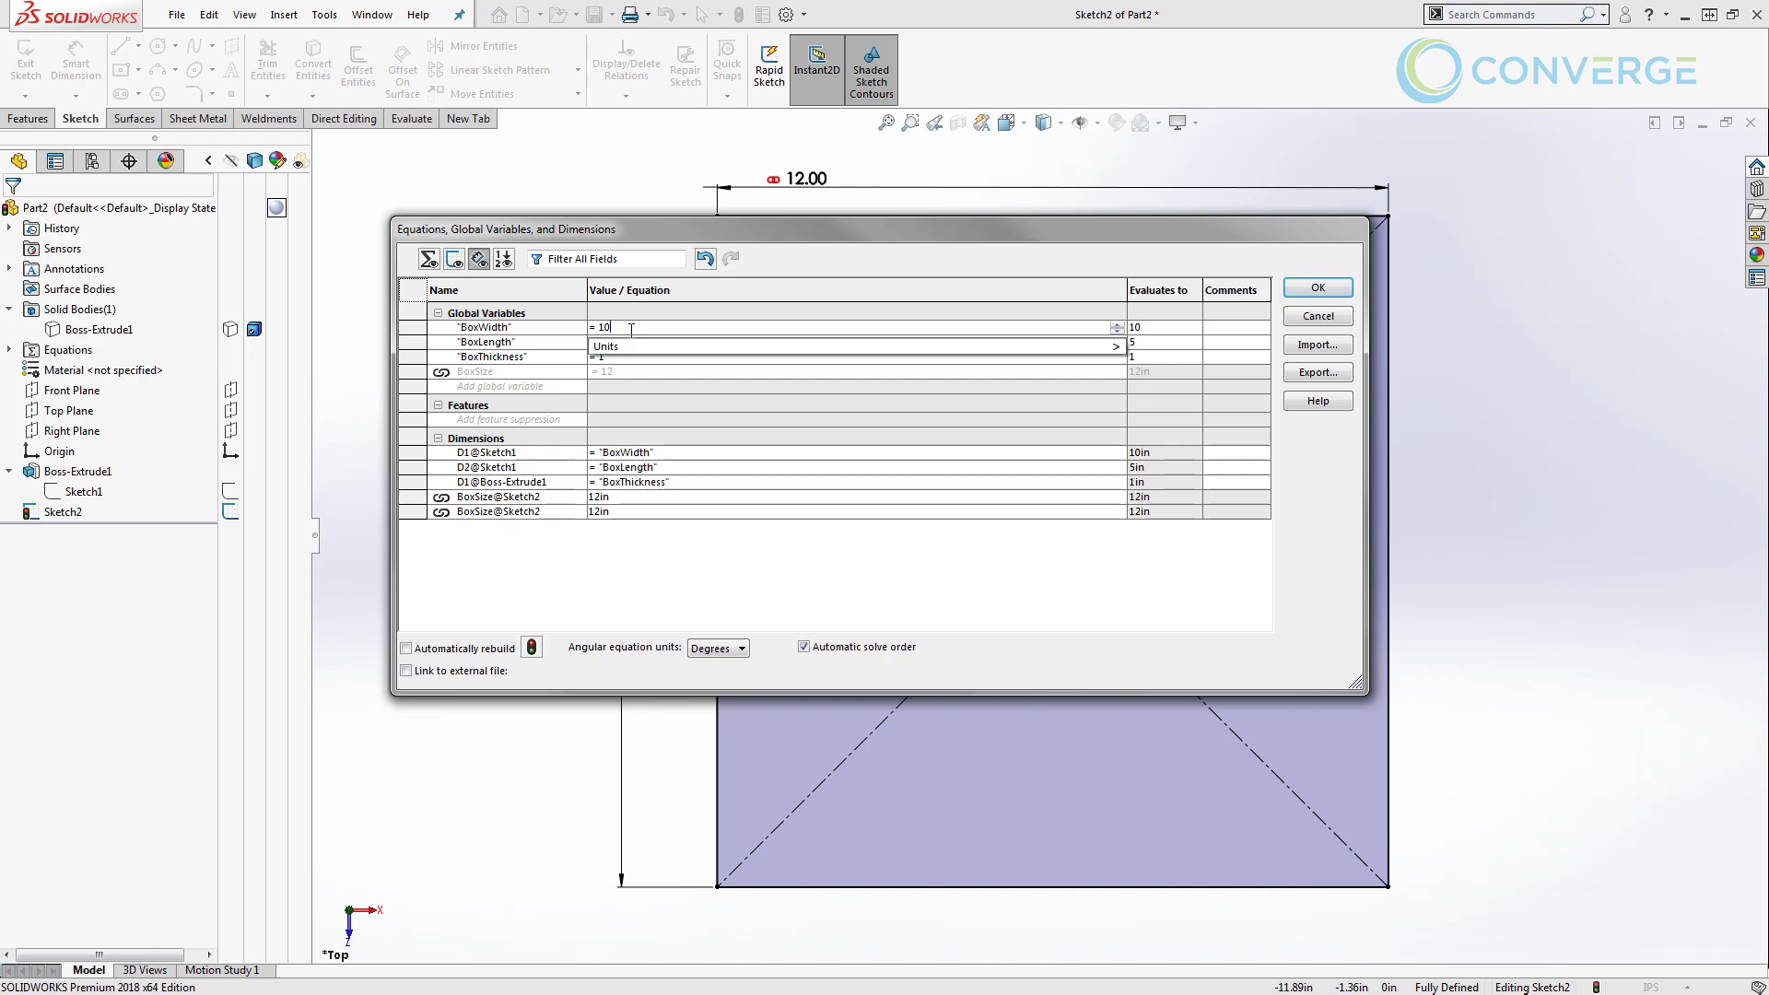
key(BackSpace)
text(2)
key(Tab)
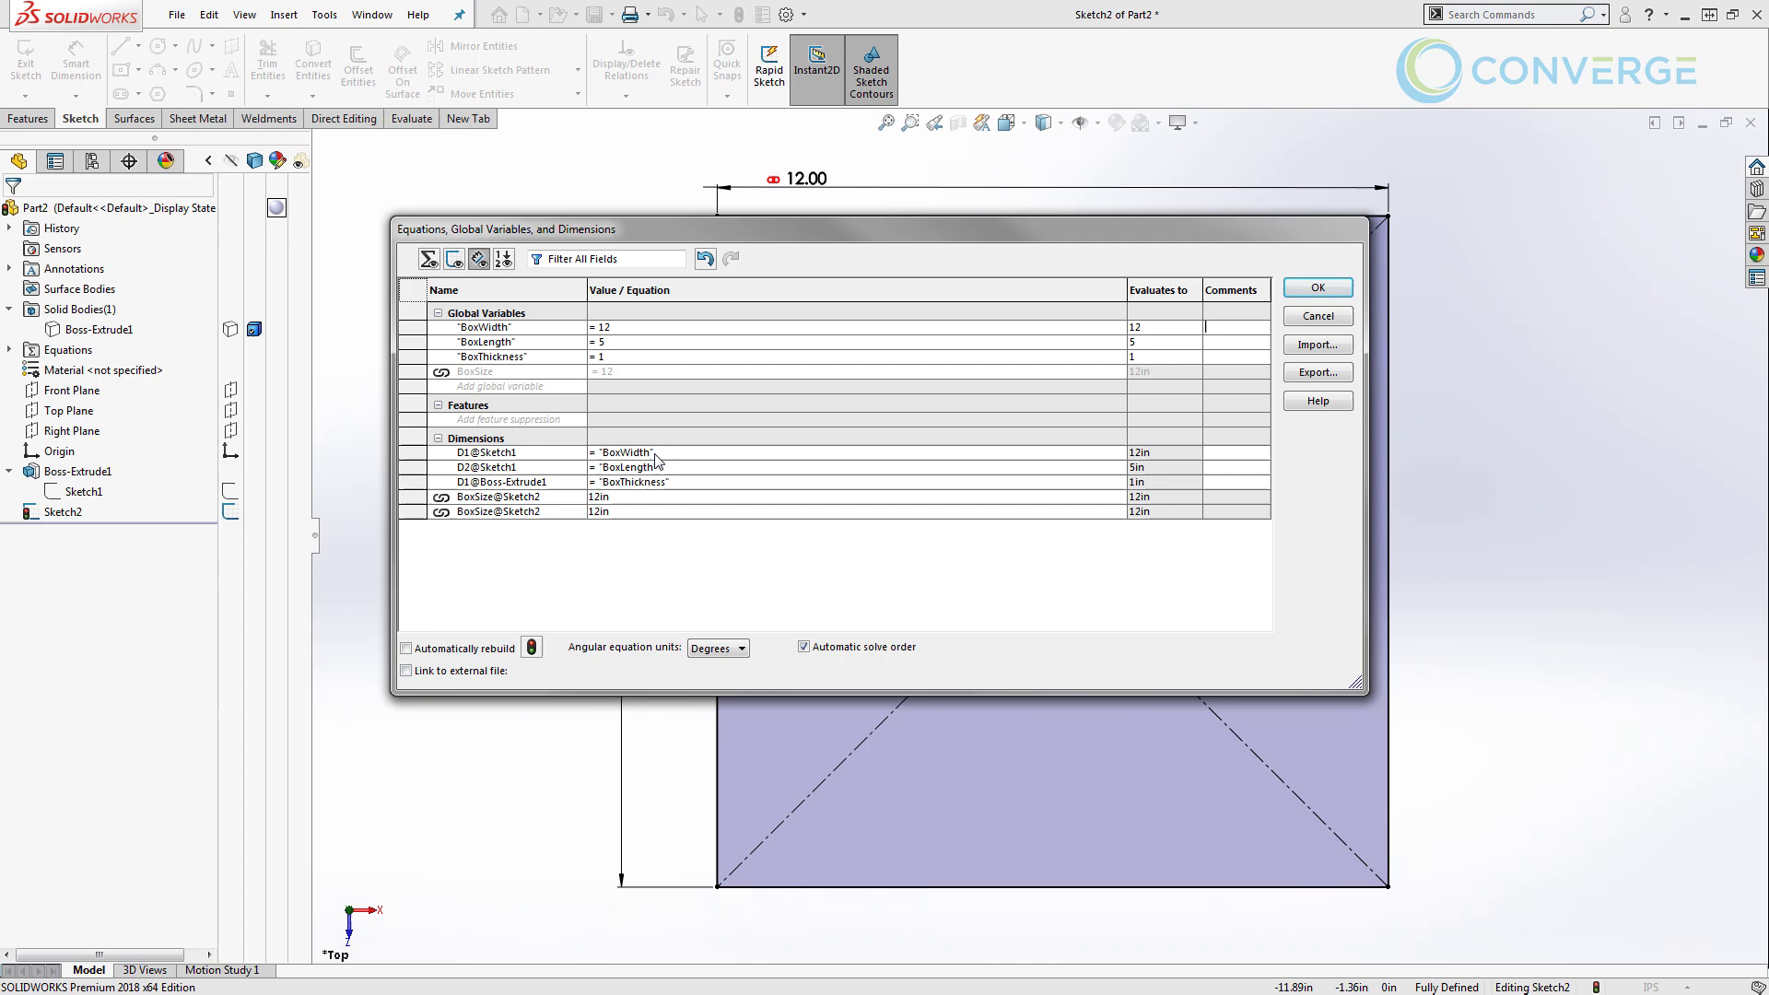
click(1318, 288)
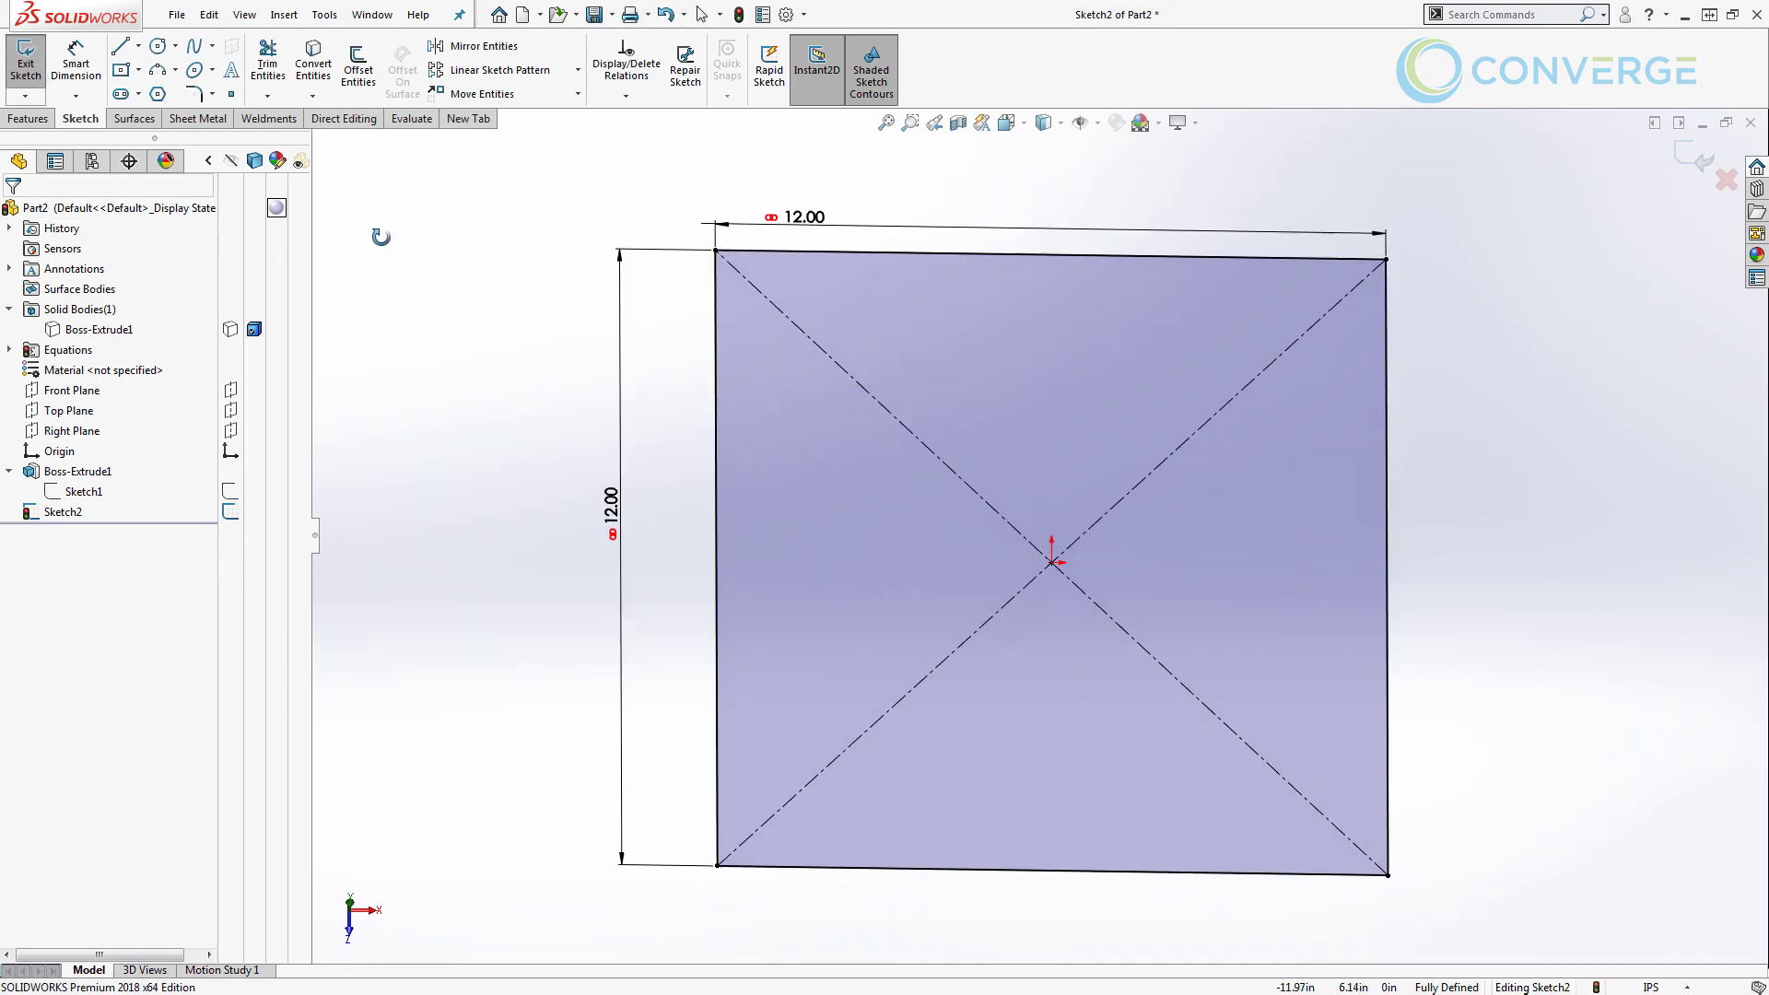
Exit Sketch2 with its finished 12 × 12 square and view it at an angle.
click(25, 81)
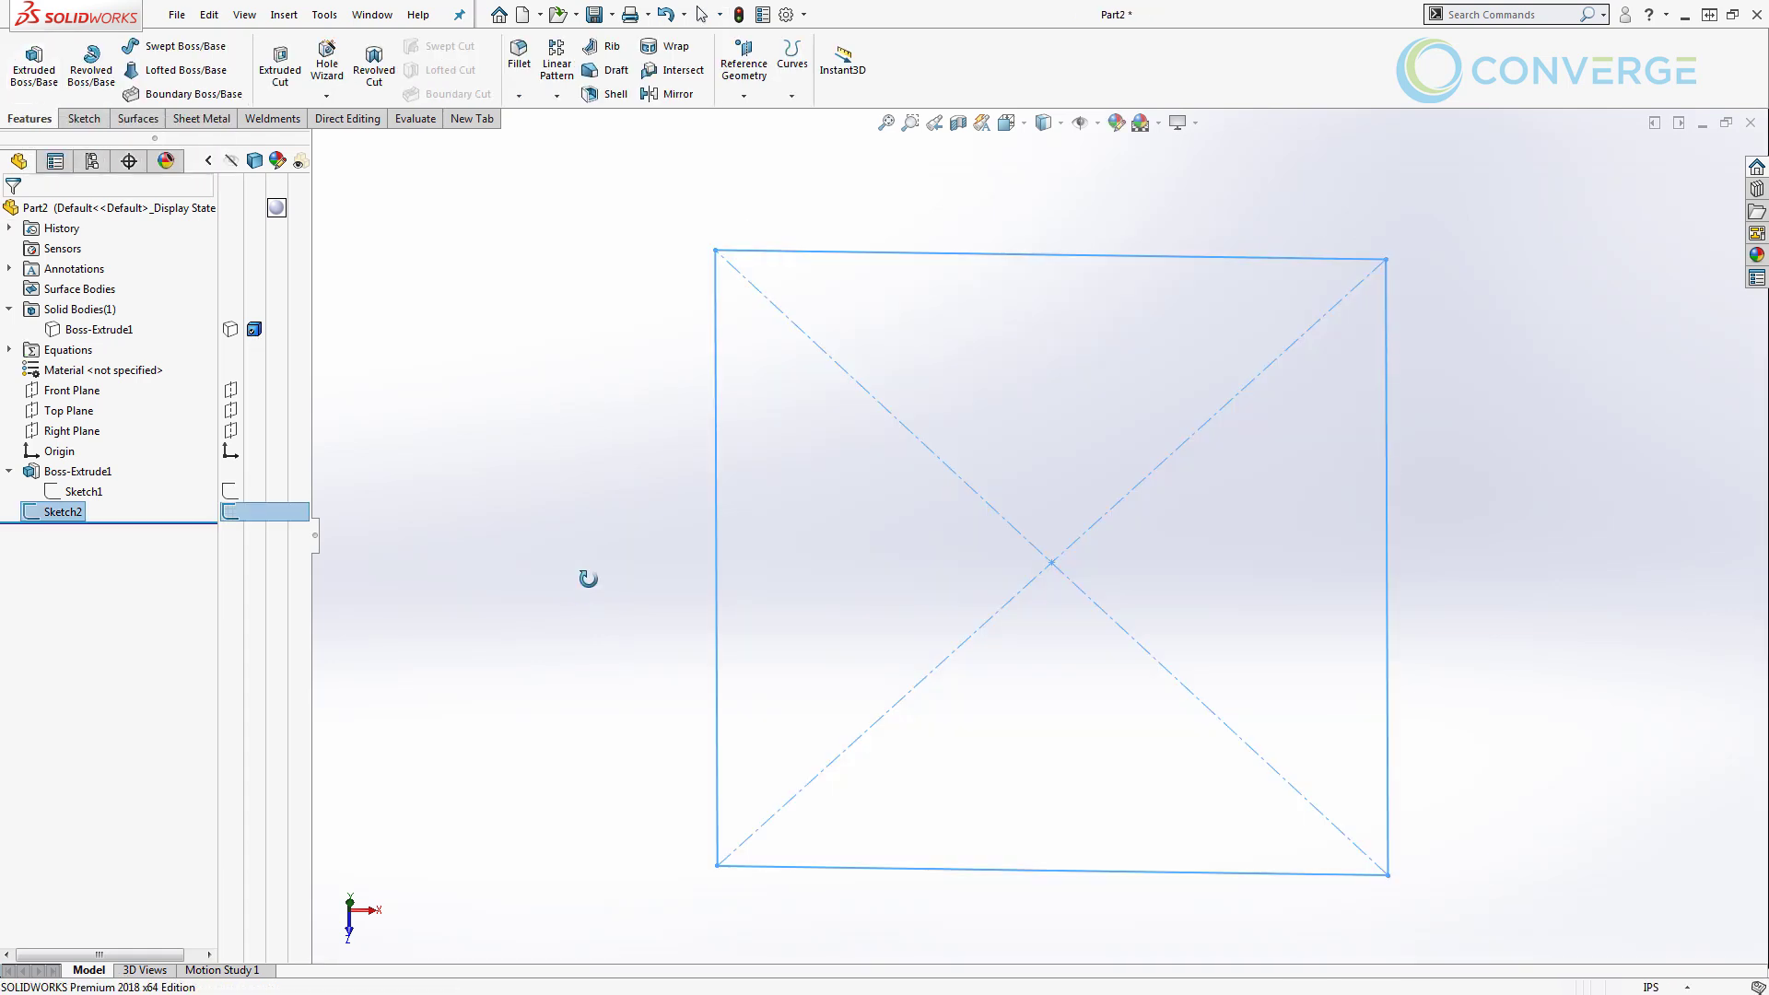
mouse_move(584, 577)
middle_down()
mouse_move(703, 497)
mouse_move(530, 521)
middle_up()
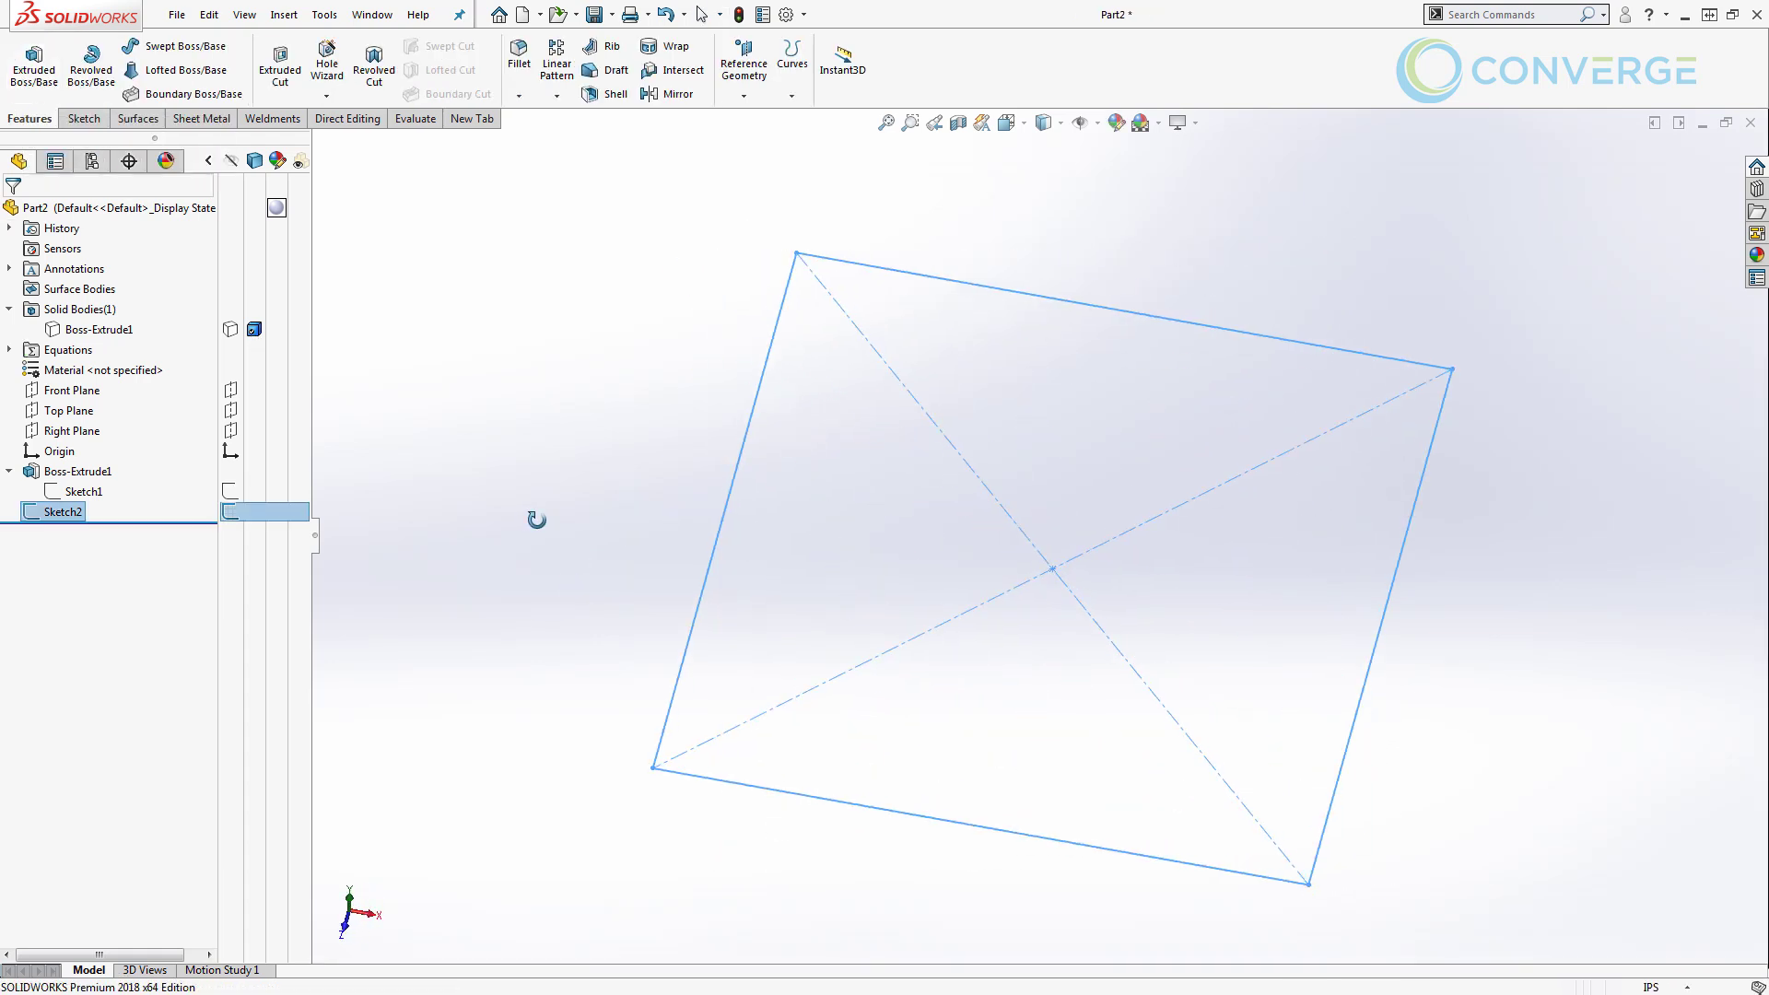
key(Escape)
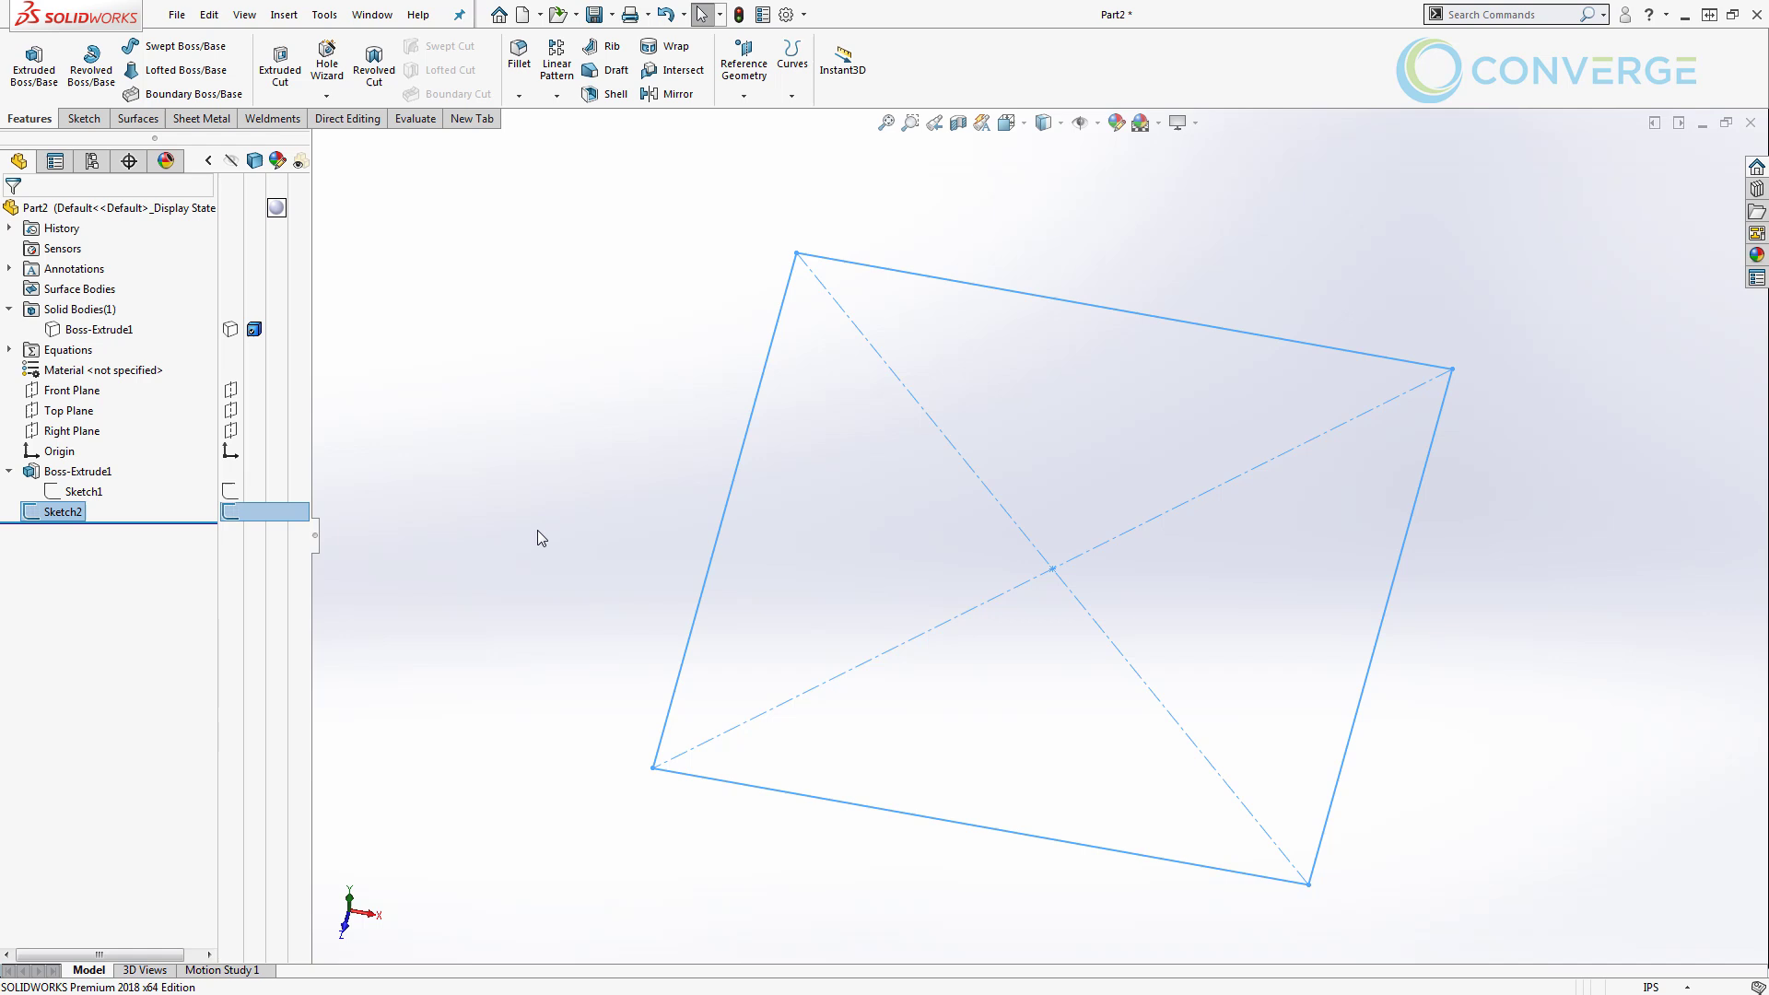